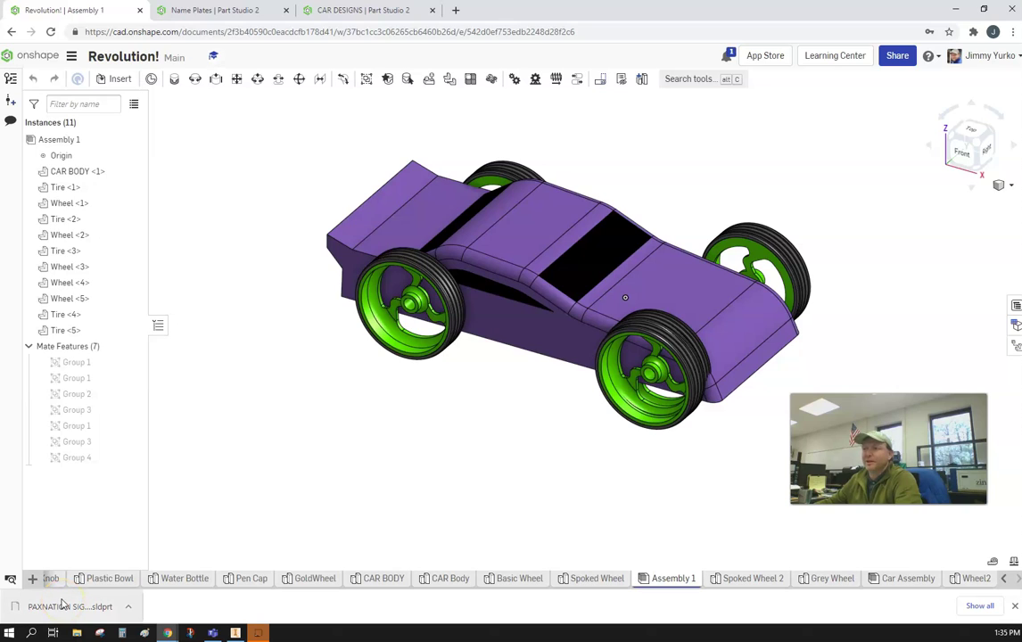
- Switch to the CAR DESIGNS document in the browser
mouse_move(72, 583)
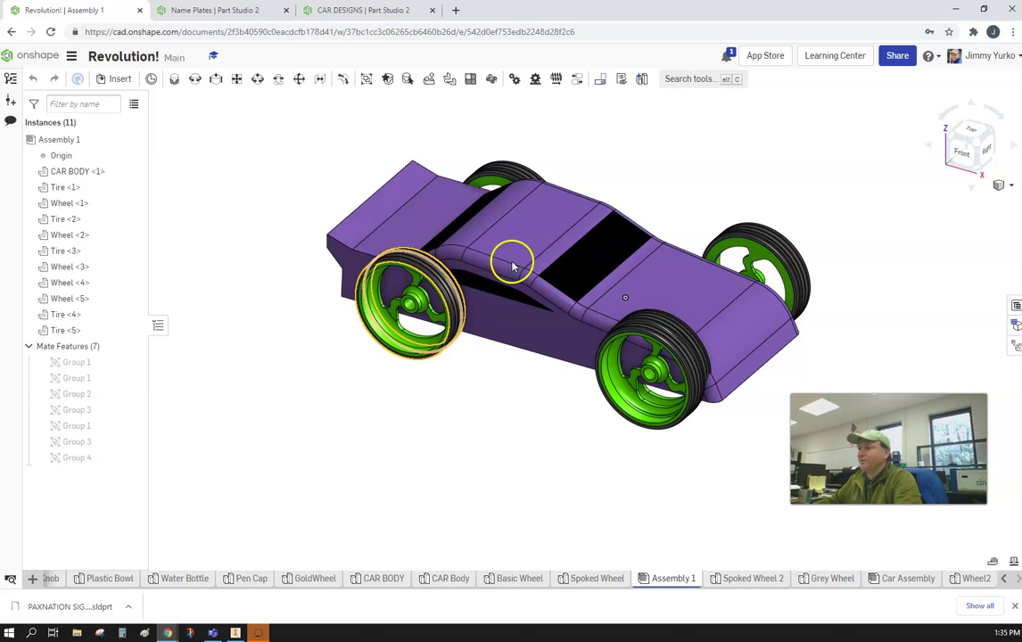
scroll(521, 261, up, 3)
scroll(521, 262, down, 3)
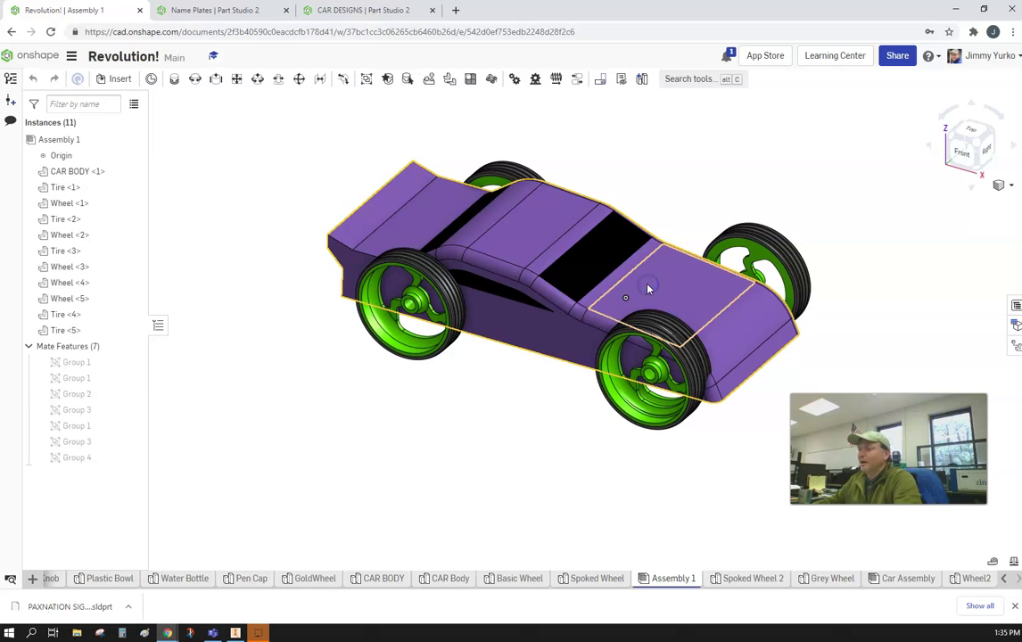
click(636, 321)
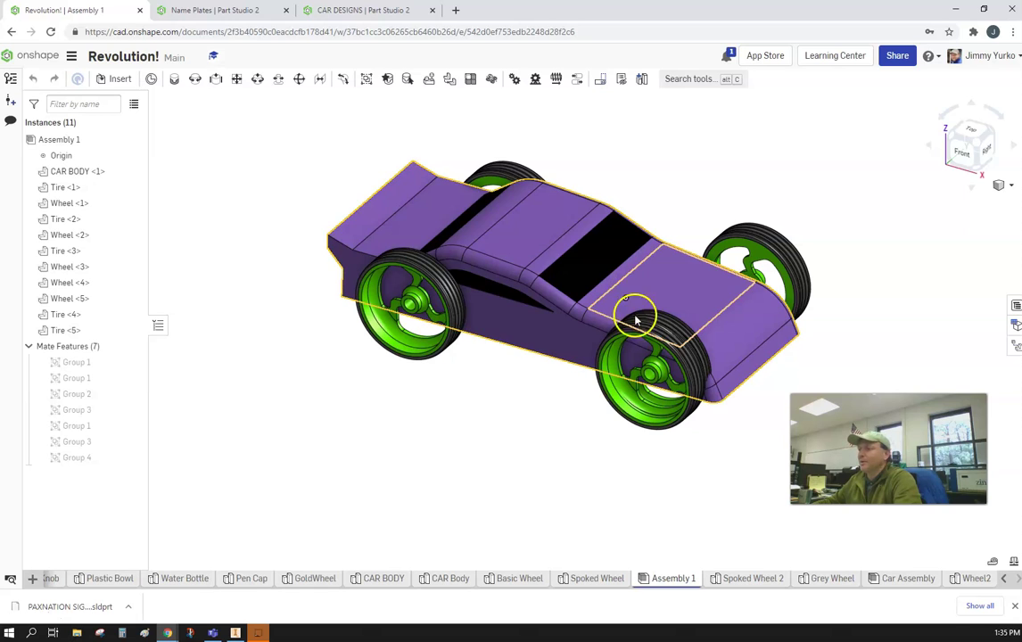
click(345, 13)
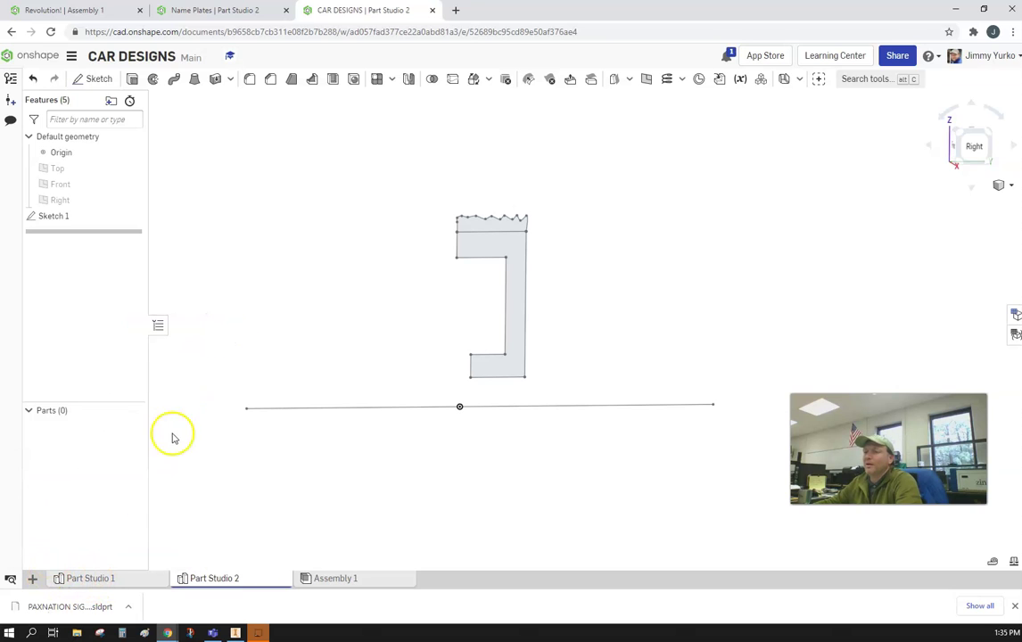
- Create a new, empty Part Studio 3 and look over the document's other studio tabs
click(32, 578)
mouse_move(56, 436)
click(75, 493)
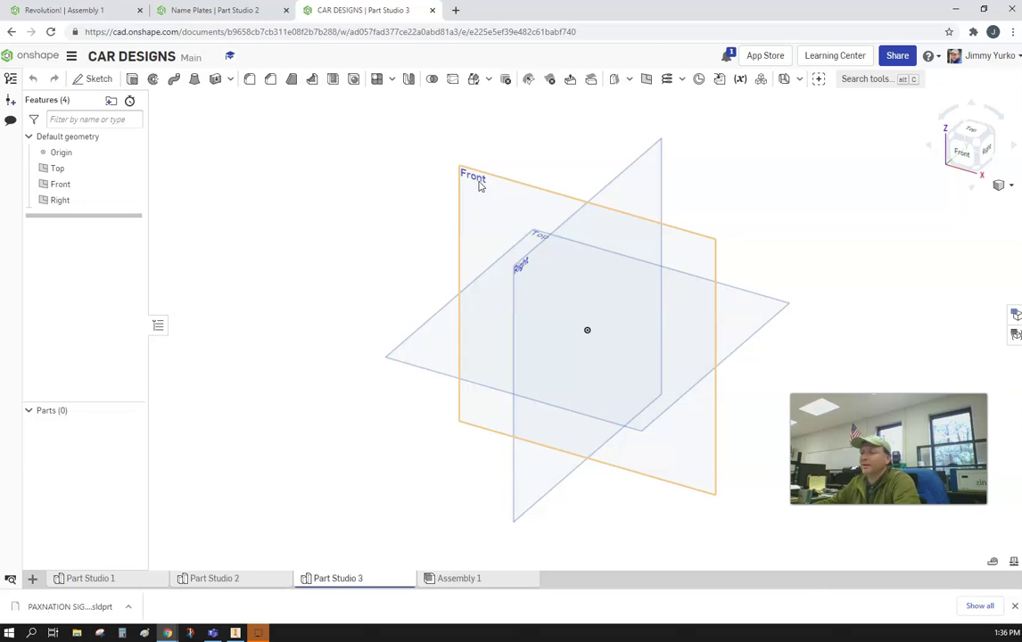
mouse_move(205, 583)
mouse_move(339, 583)
click(210, 587)
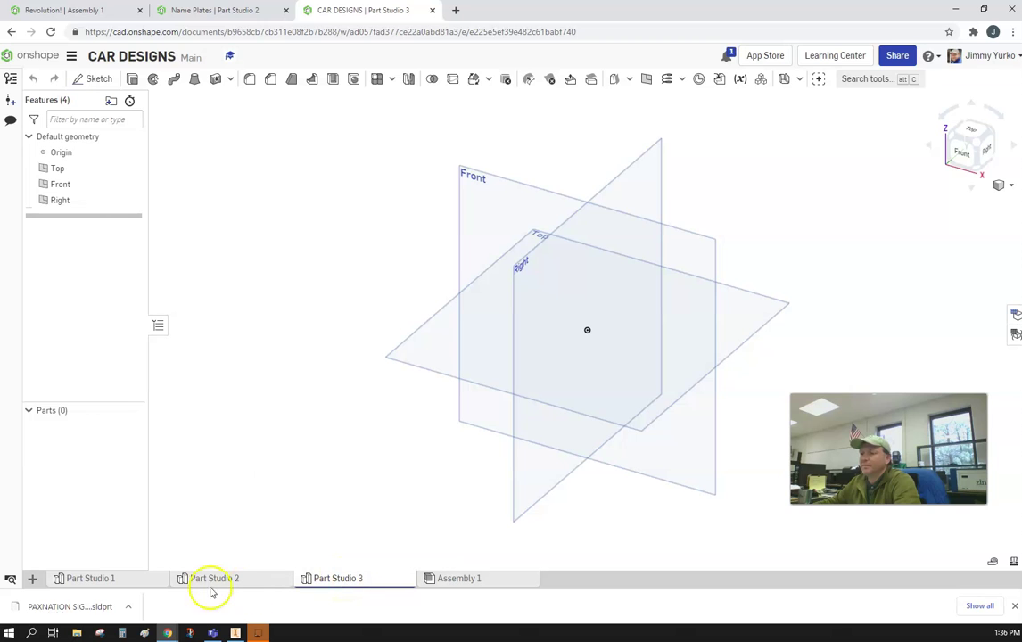
- Inspect the car-body profile in Part Studio 1's Sketch 1, then start a sketch in Part Studio 3
click(116, 584)
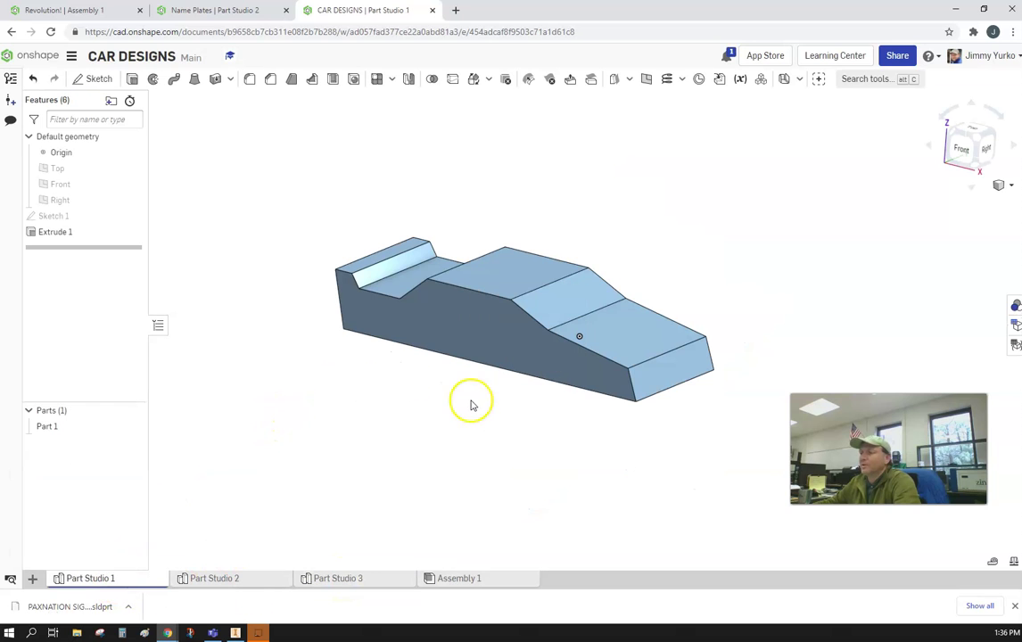
mouse_move(474, 408)
right_down()
mouse_move(534, 395)
mouse_move(466, 402)
mouse_move(503, 388)
mouse_move(483, 397)
right_up()
double_click(55, 216)
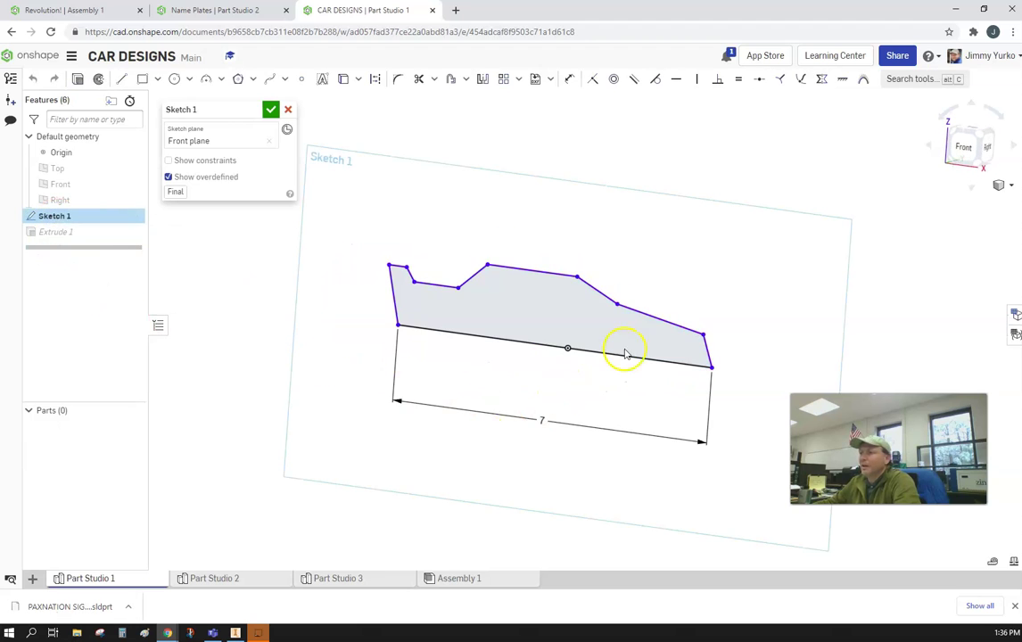
click(956, 149)
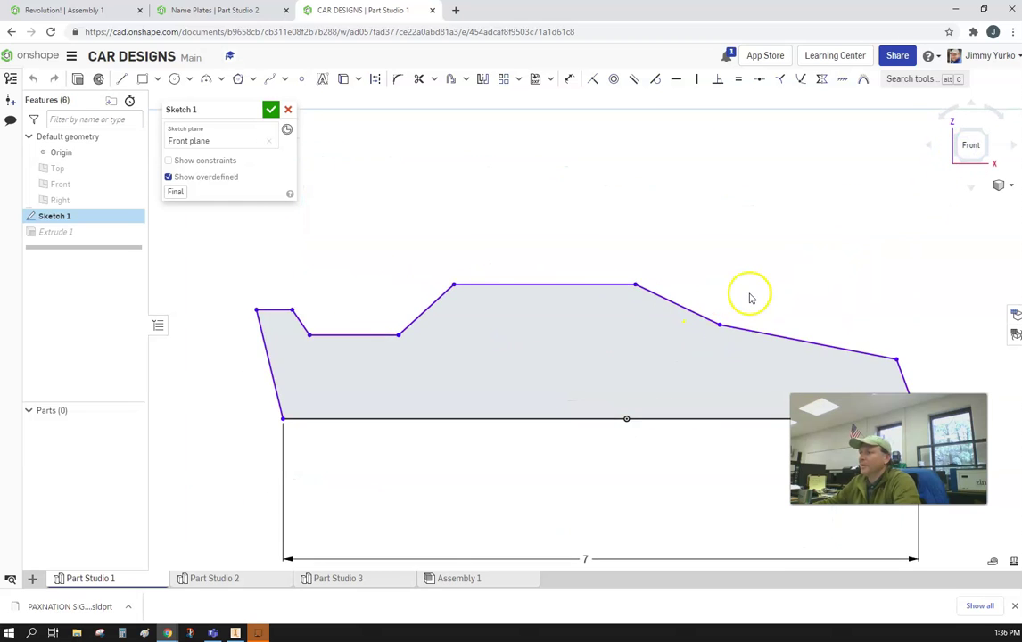
mouse_move(749, 299)
middle_down()
mouse_move(719, 244)
mouse_move(682, 225)
middle_up()
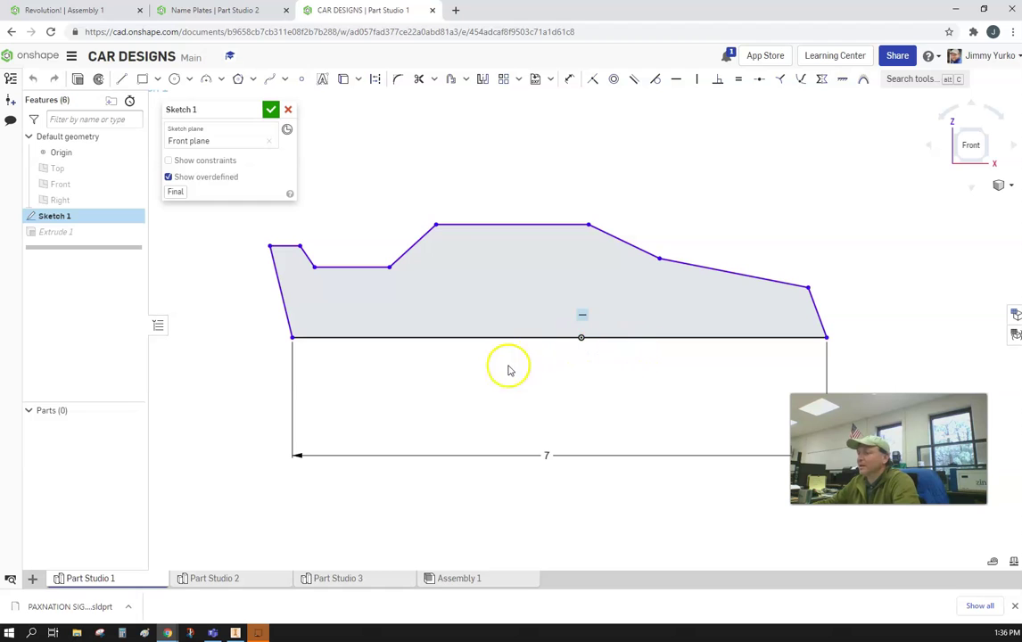
scroll(529, 381, down, 3)
middle_drag(529, 381, 527, 358)
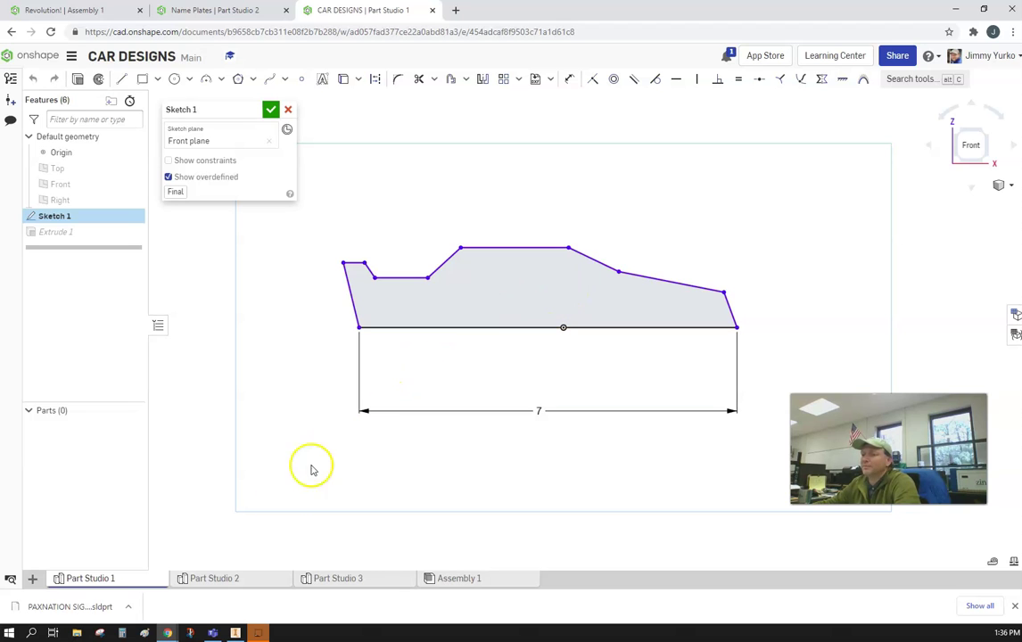
click(378, 578)
click(91, 82)
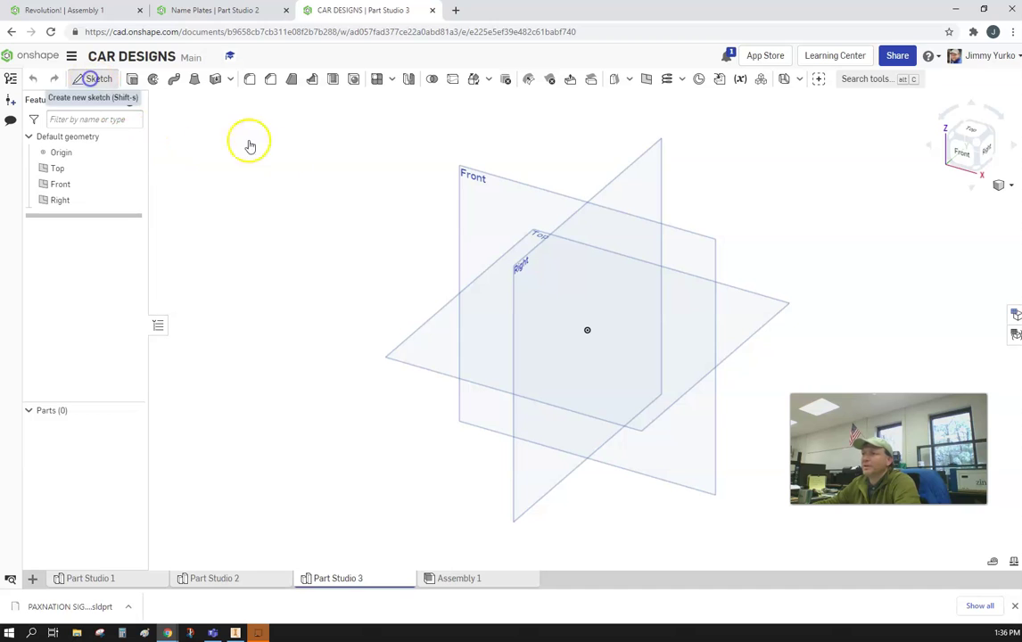
- Place the sketch on the Front plane, view it normal, and hide the default planes
click(489, 195)
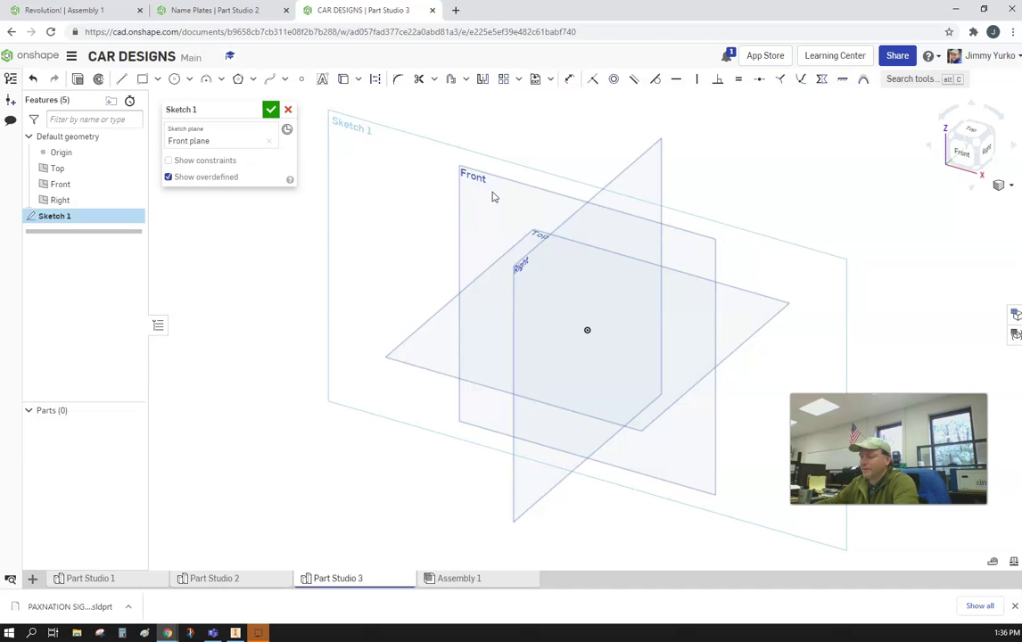
key(n)
key(p)
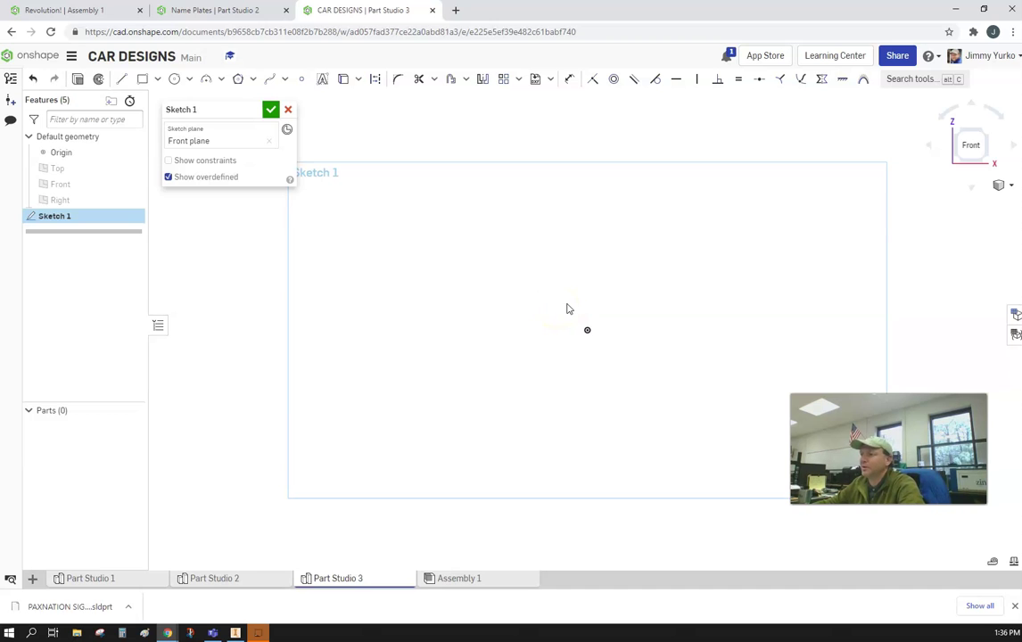
scroll(568, 307, up, 1)
mouse_move(568, 307)
middle_down()
mouse_move(536, 304)
mouse_move(501, 318)
middle_up()
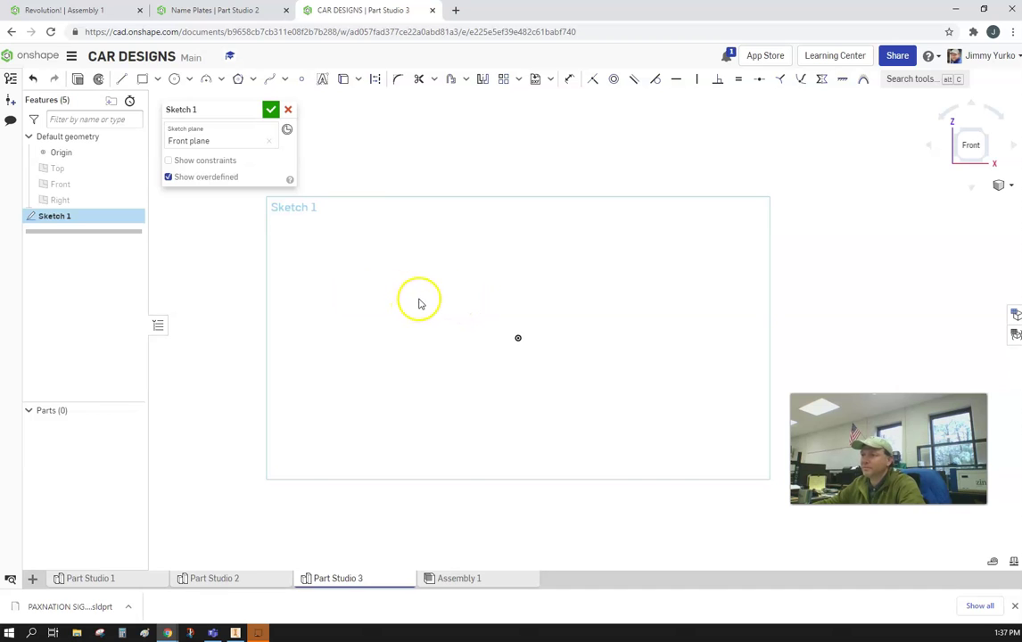
- Draw a base line about 7.176 long and a short slanted edge at its right end
click(121, 79)
click(385, 338)
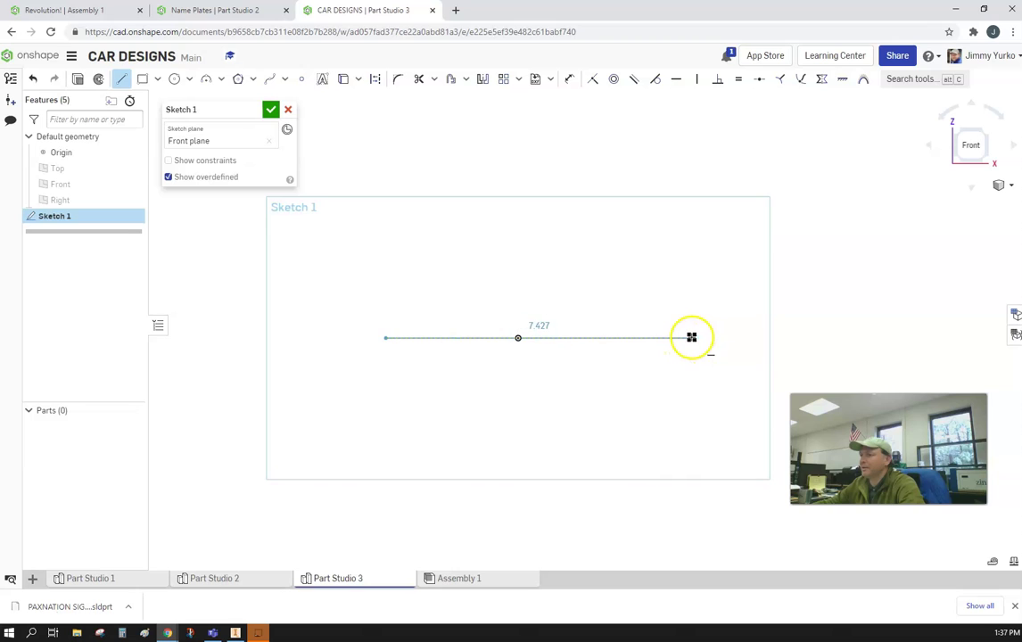
click(684, 337)
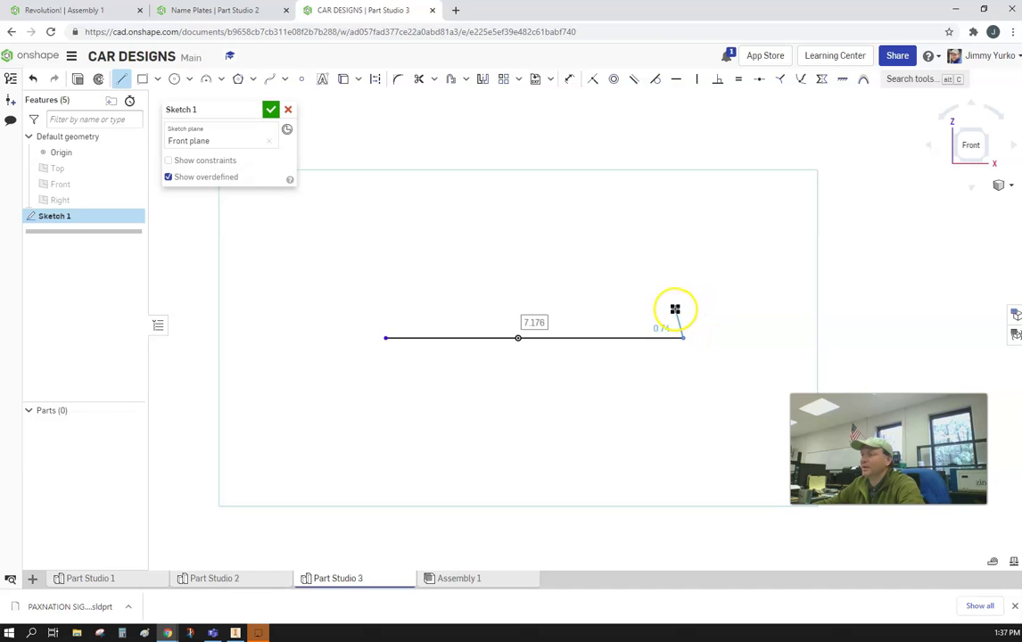
click(673, 309)
- Draw a humped spline roofline from the slanted edge back to the base line's left end
click(267, 81)
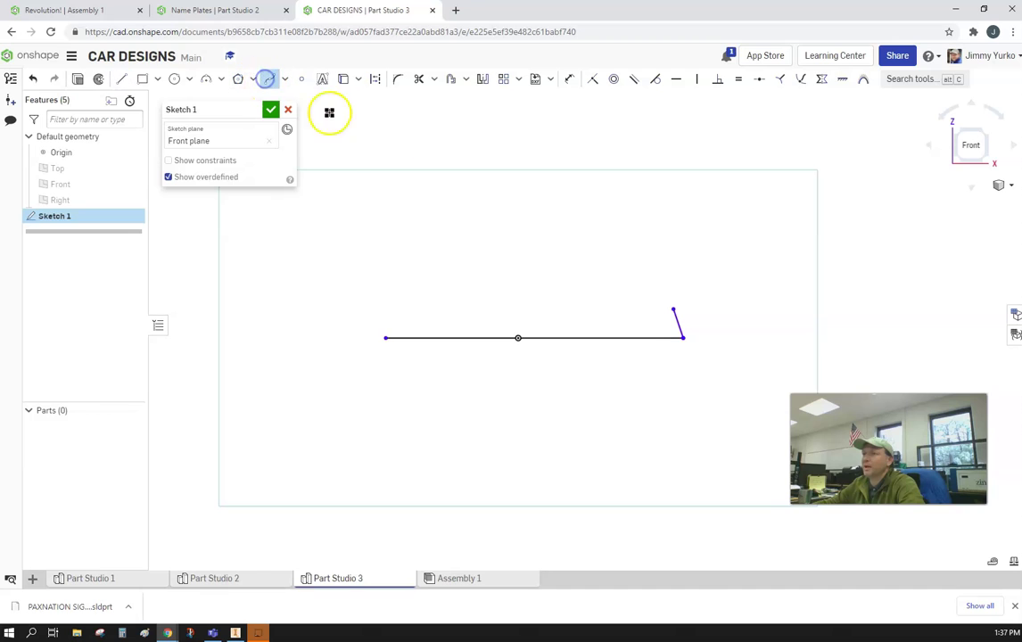
click(632, 296)
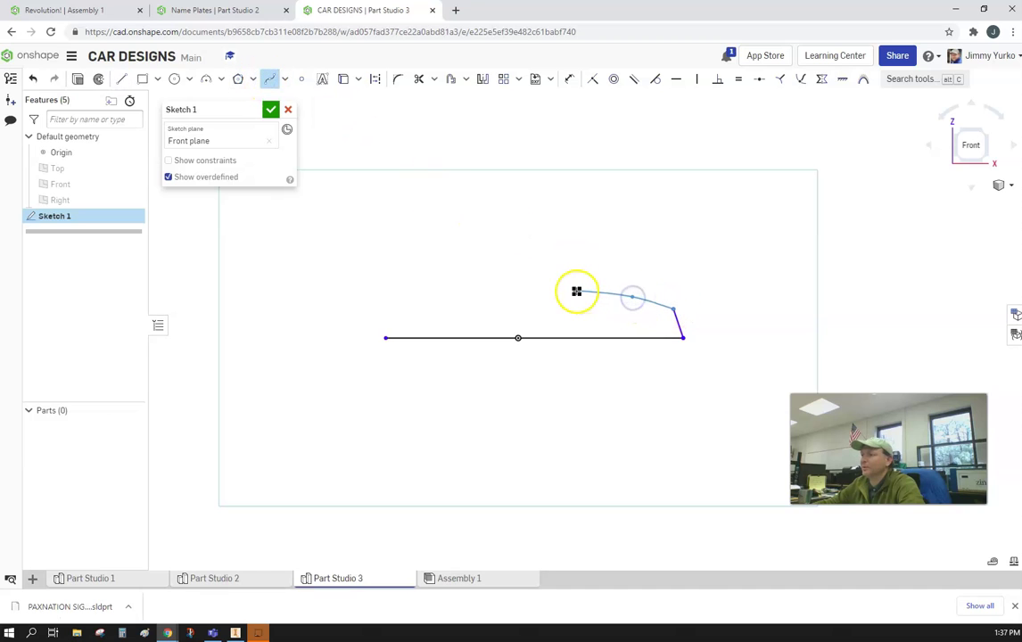
click(576, 291)
click(546, 273)
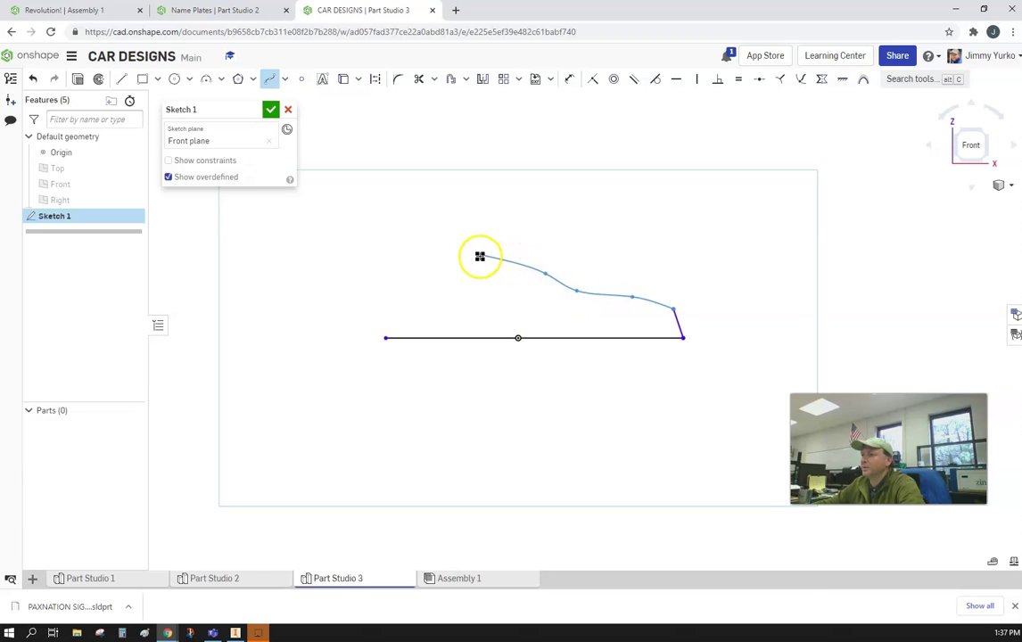
click(480, 256)
click(429, 276)
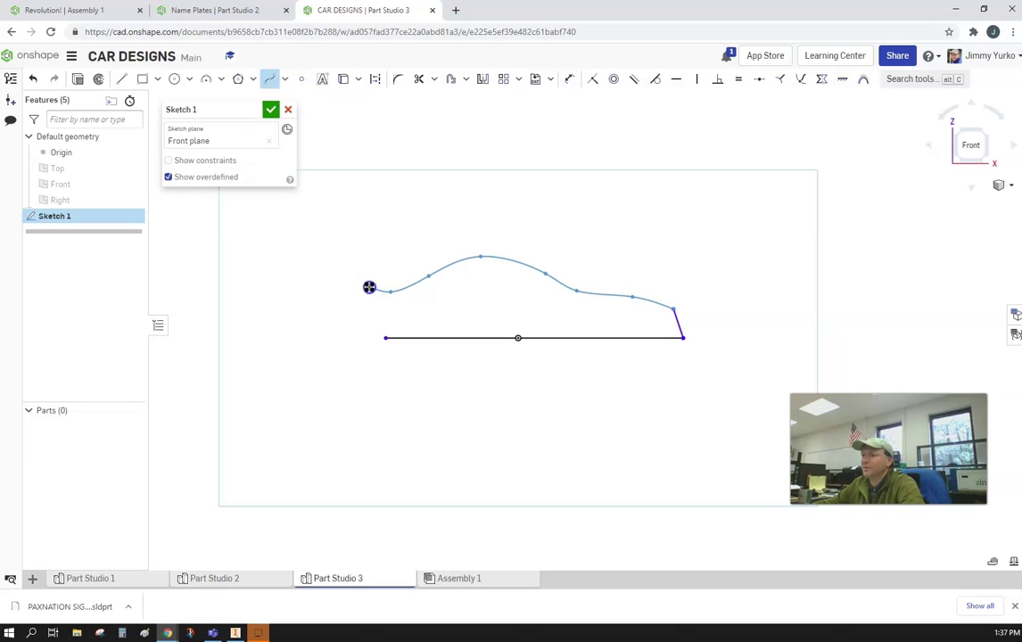
drag(366, 298, 385, 338)
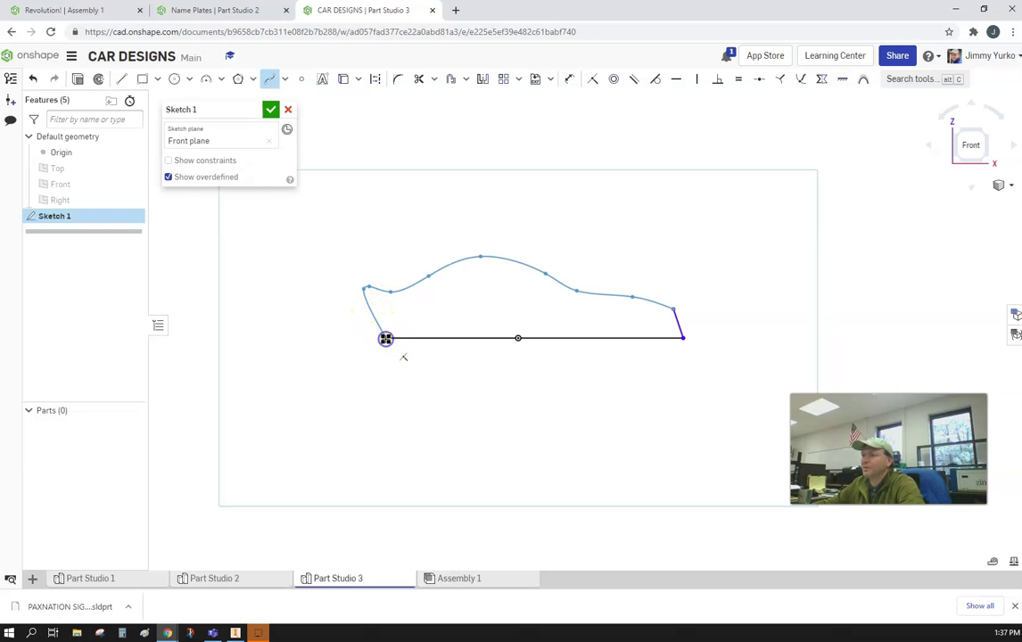
click(385, 338)
mouse_move(756, 269)
right_down()
mouse_move(744, 284)
mouse_move(774, 274)
mouse_move(731, 269)
right_up()
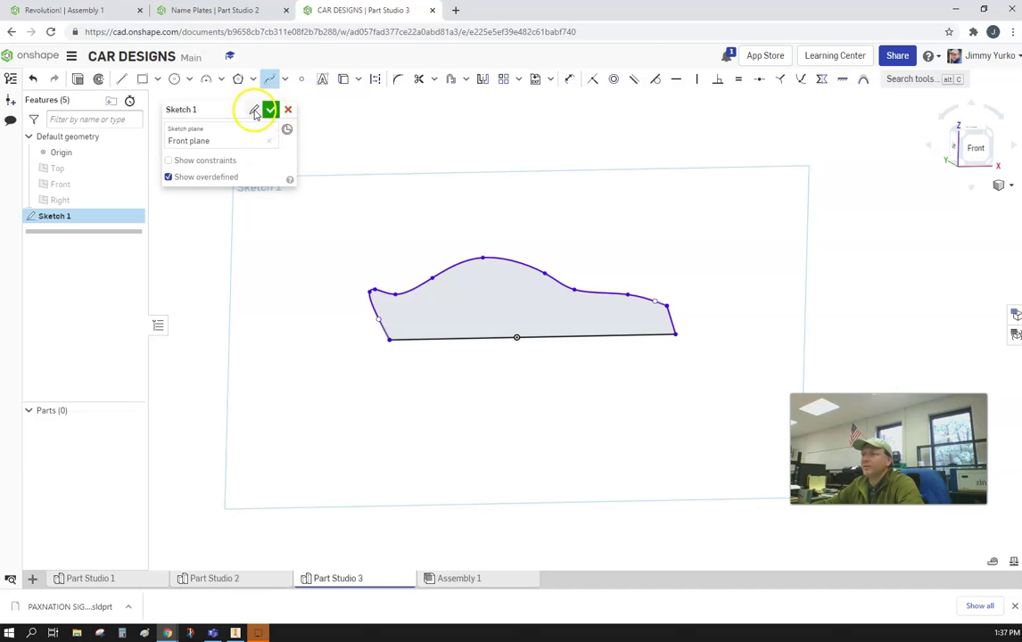
- Name Sketch 1 'CAR BODY' and accept the sketch
click(254, 110)
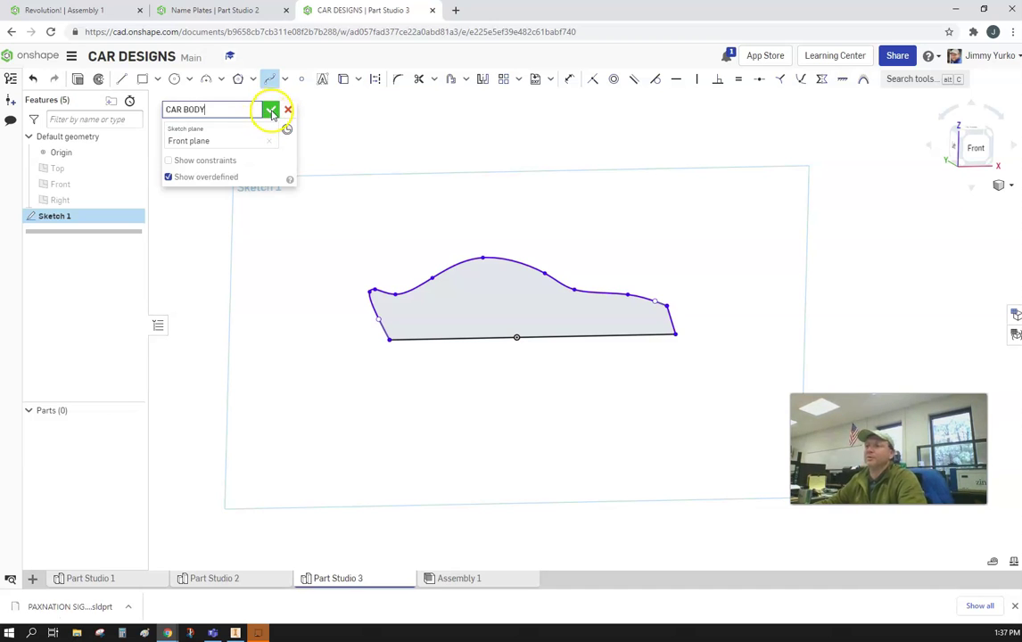
click(270, 111)
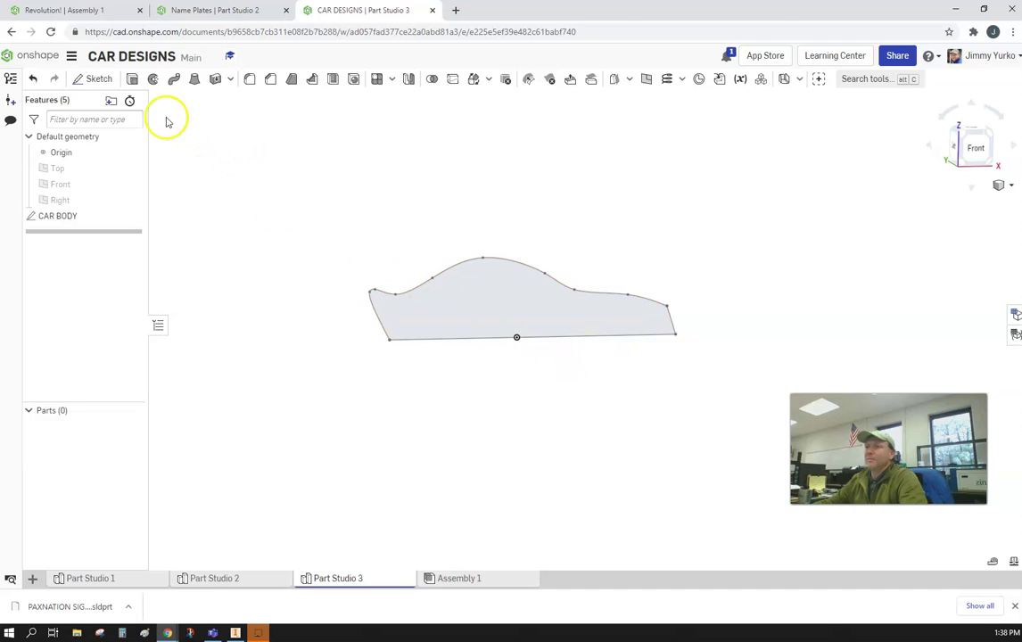
- Extrude the CAR BODY profile into a solid block, creating Part 1 as Extrude 1
click(132, 81)
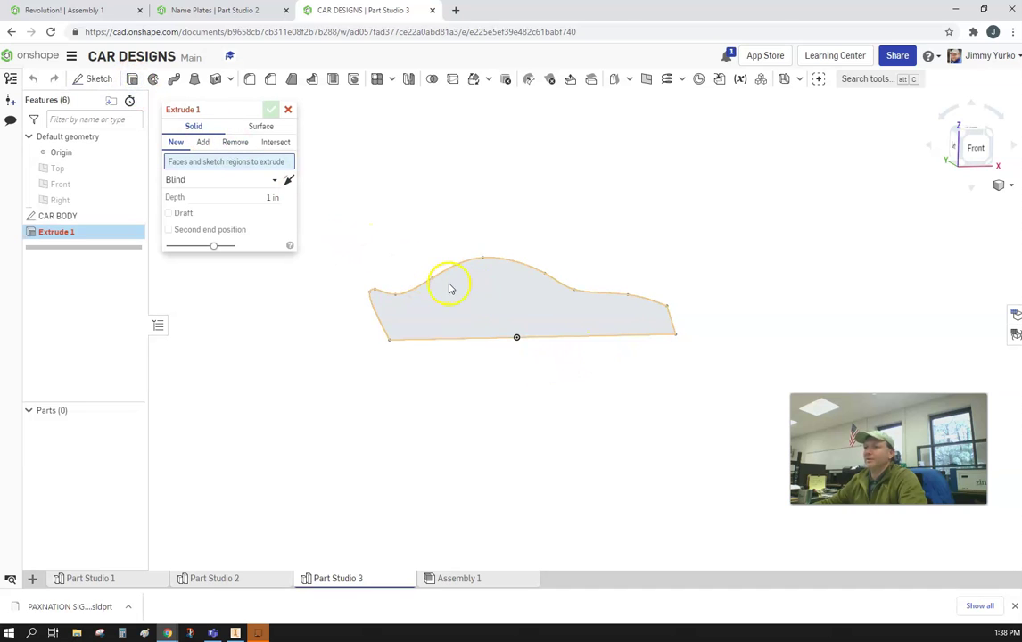
click(480, 298)
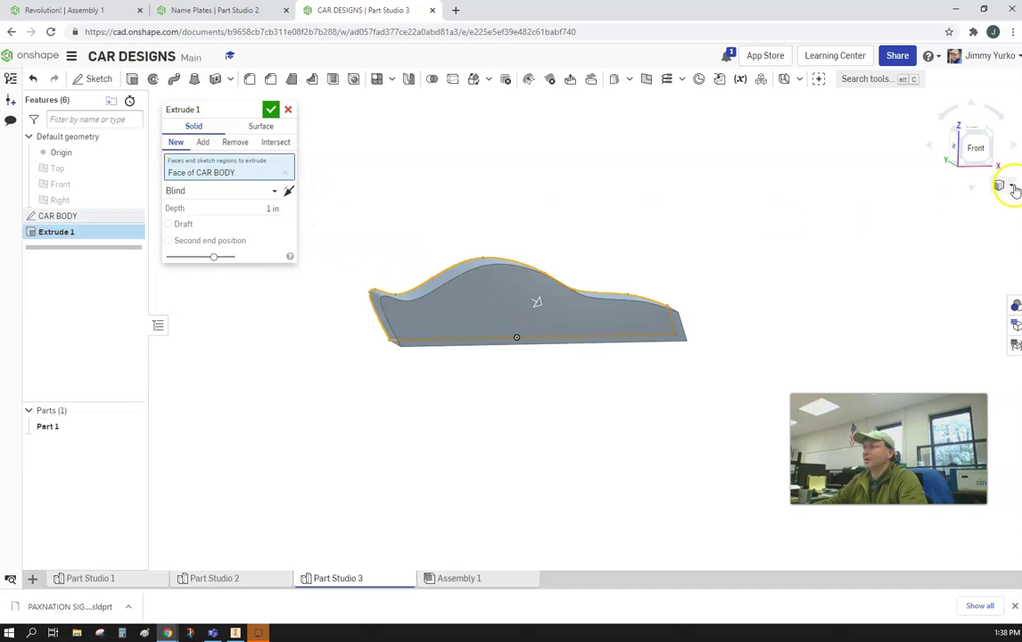
click(983, 139)
scroll(829, 239, down, 3)
drag(635, 330, 577, 384)
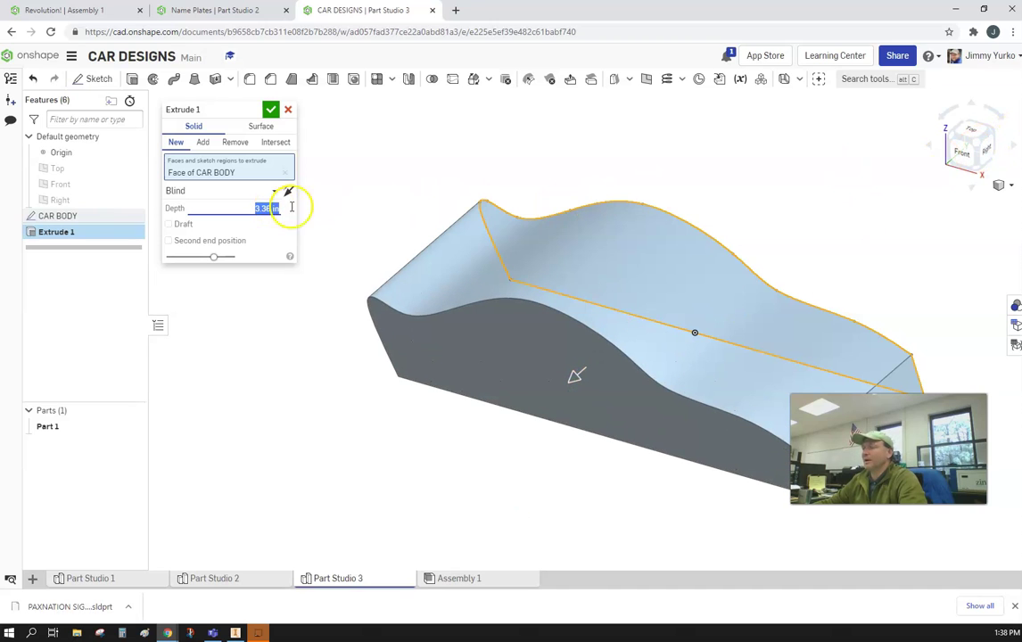
click(977, 140)
click(982, 165)
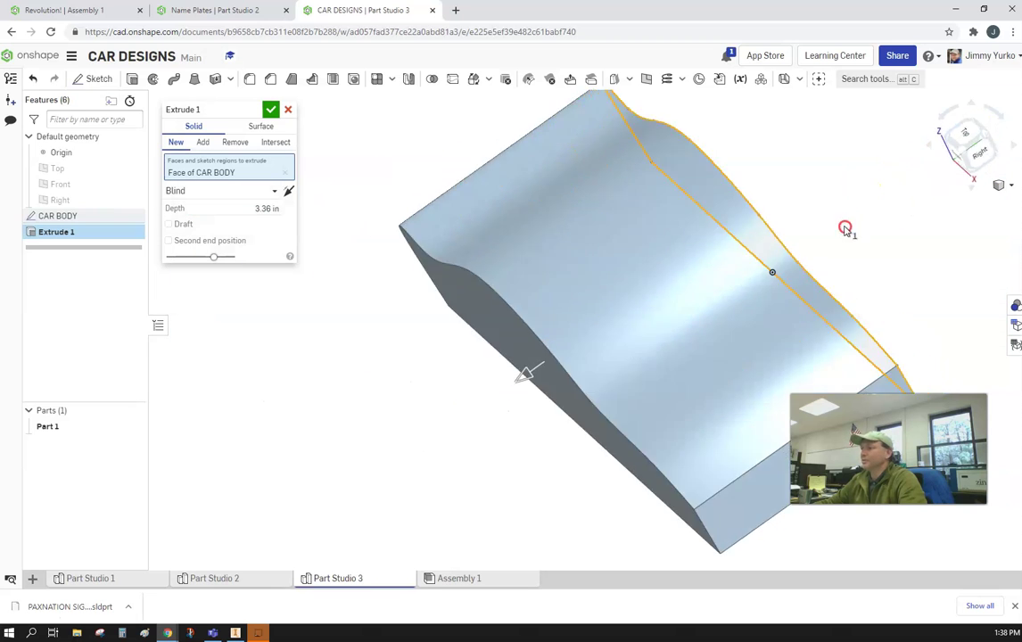
right_drag(839, 230, 875, 211)
click(273, 207)
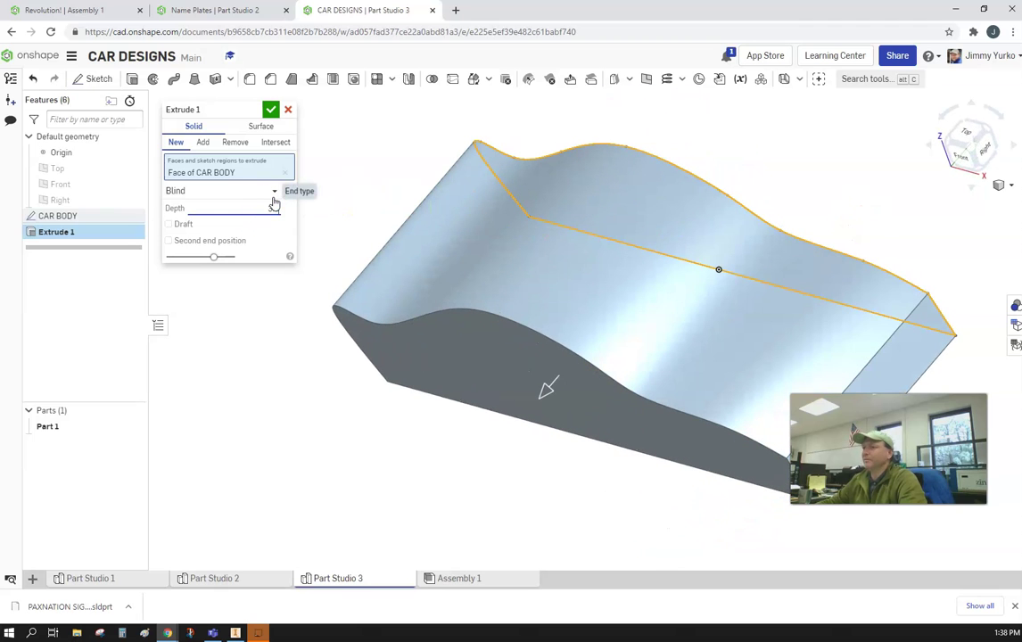
click(271, 109)
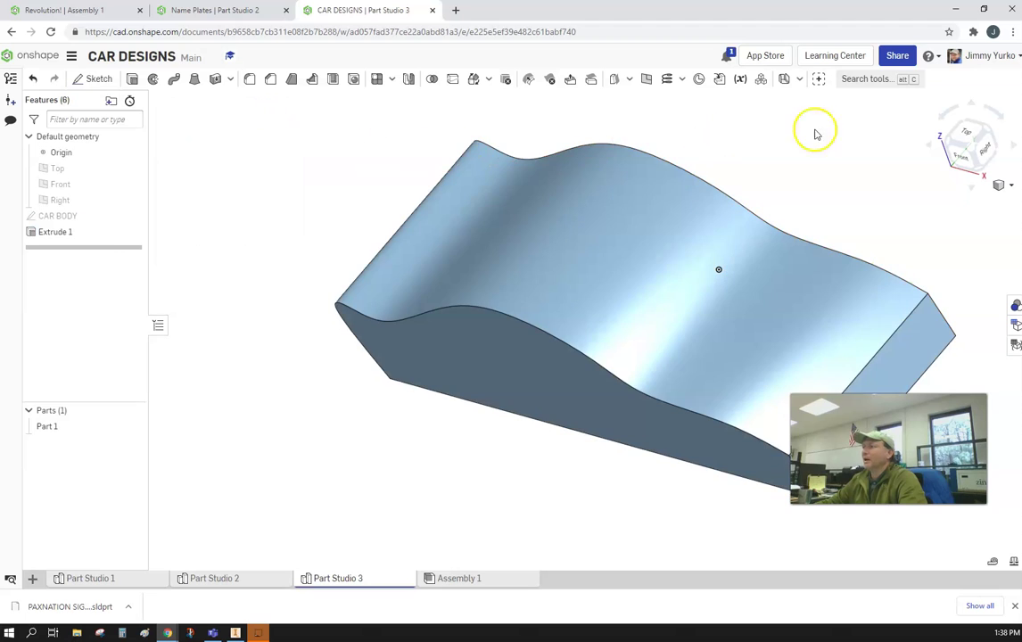
- Fillet the car body's three wavy top edges
click(969, 152)
right_drag(855, 187, 728, 205)
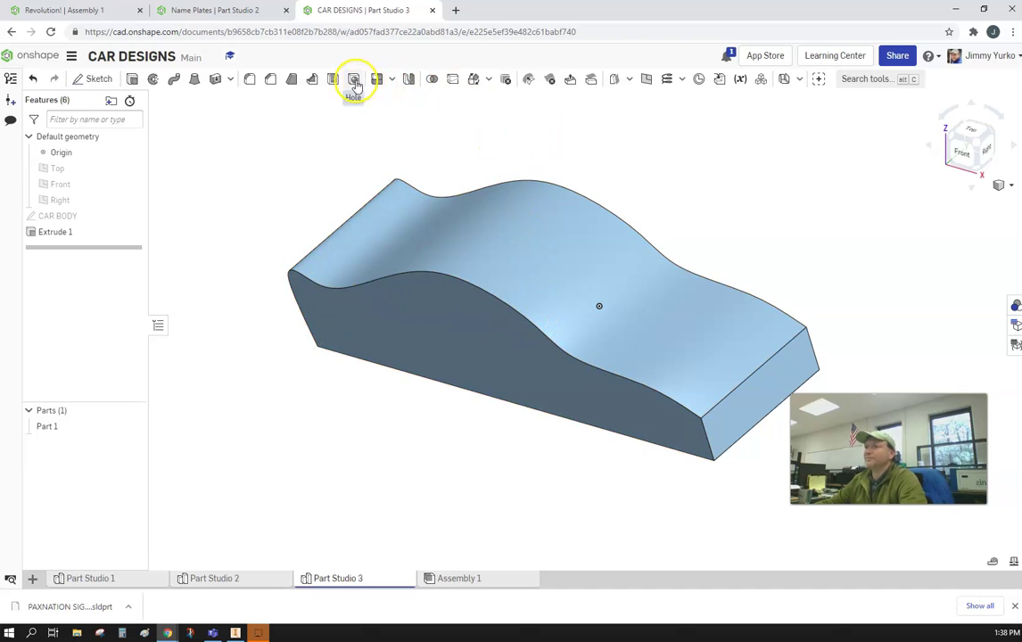
click(395, 281)
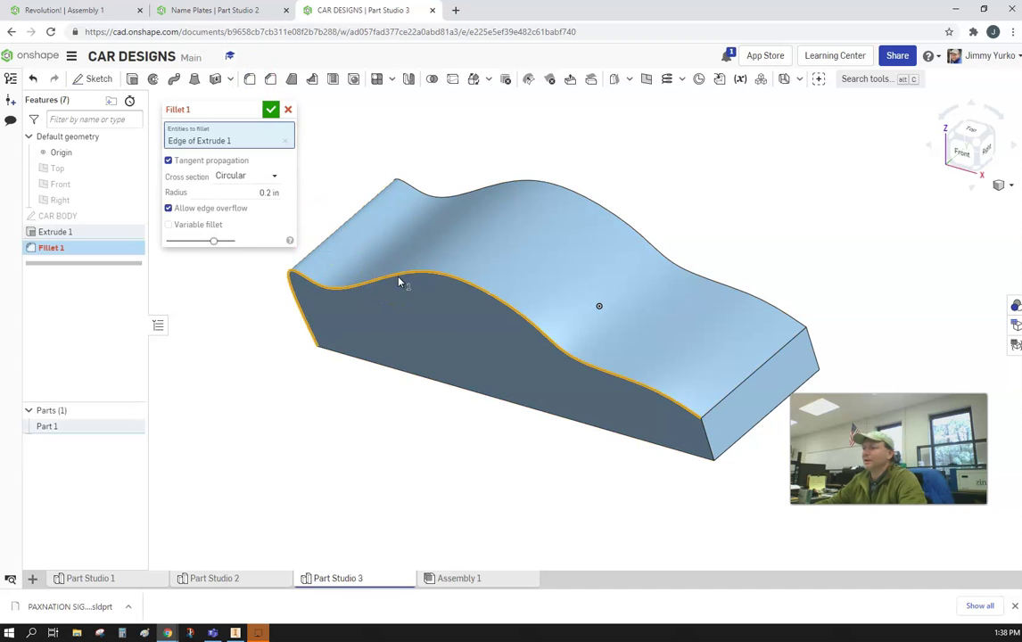
click(511, 185)
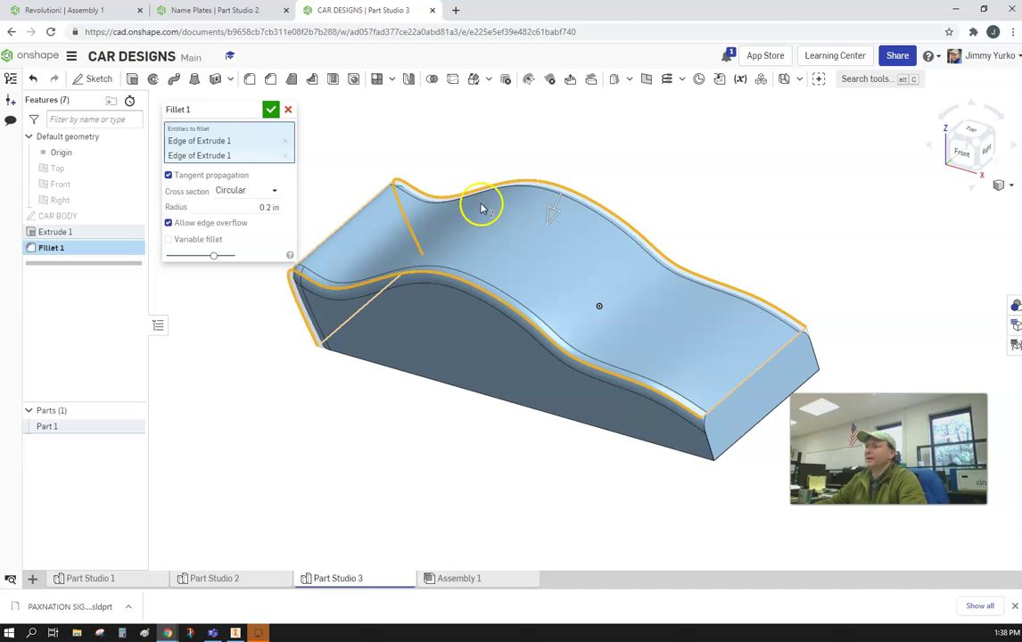
click(741, 373)
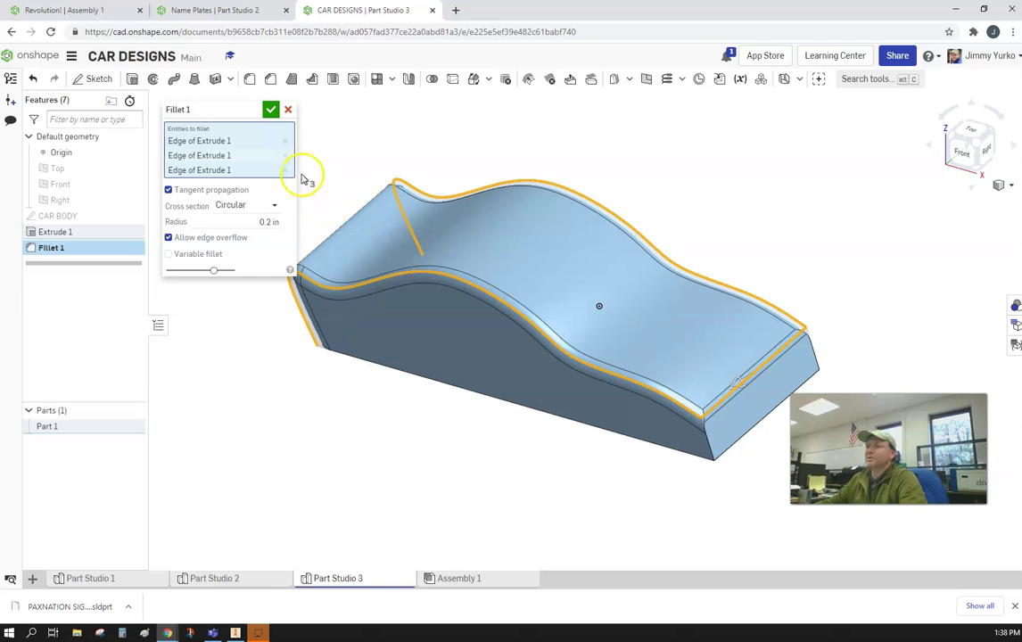
click(271, 110)
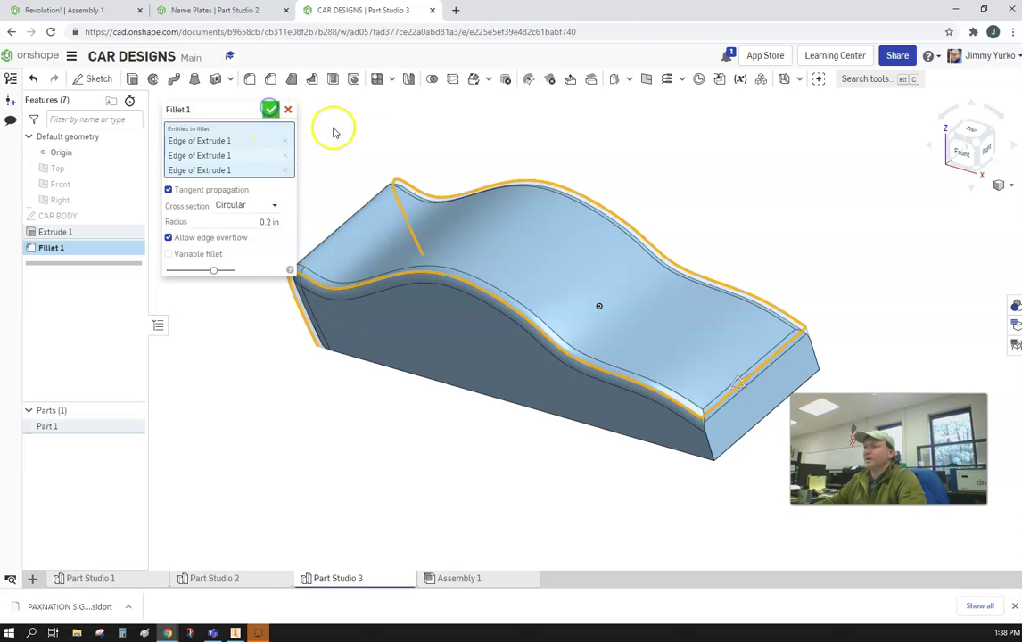
- Change Fillet 1's radius to 0.5 in
right_drag(687, 210, 701, 190)
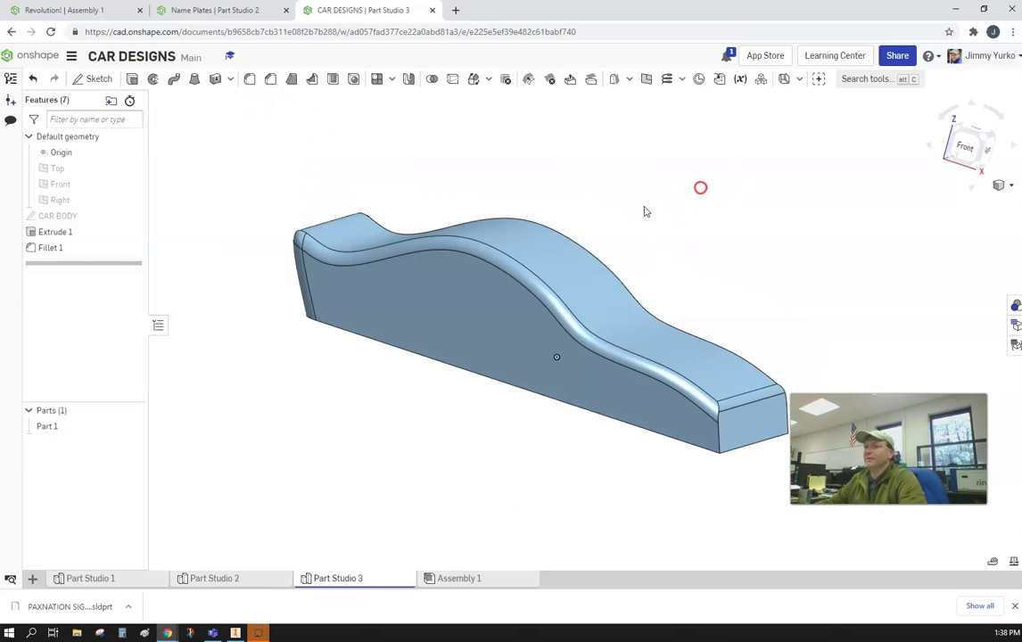
double_click(56, 247)
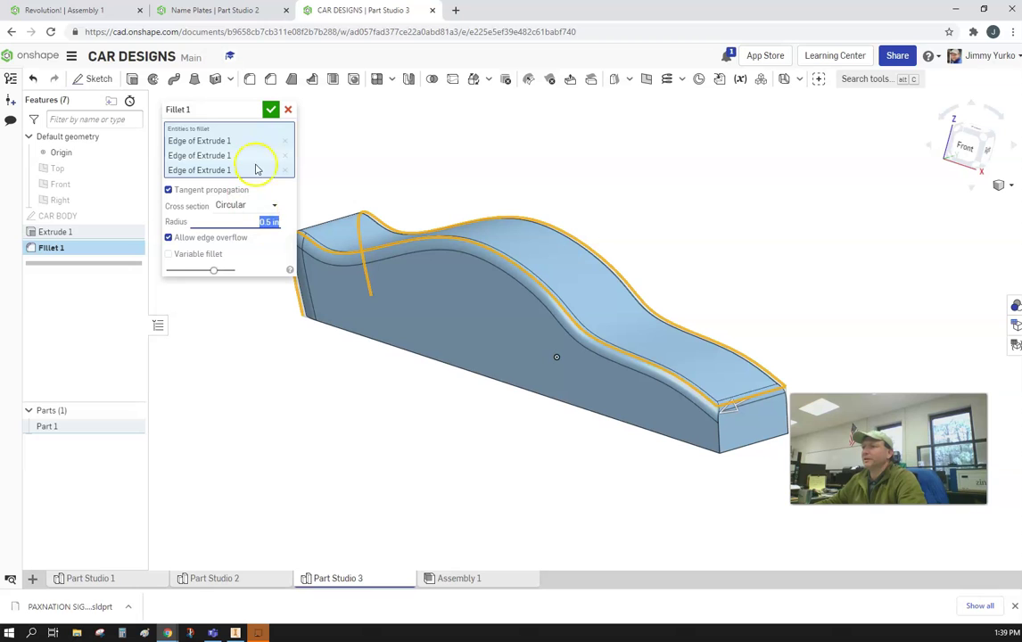
click(271, 111)
right_drag(445, 144, 762, 210)
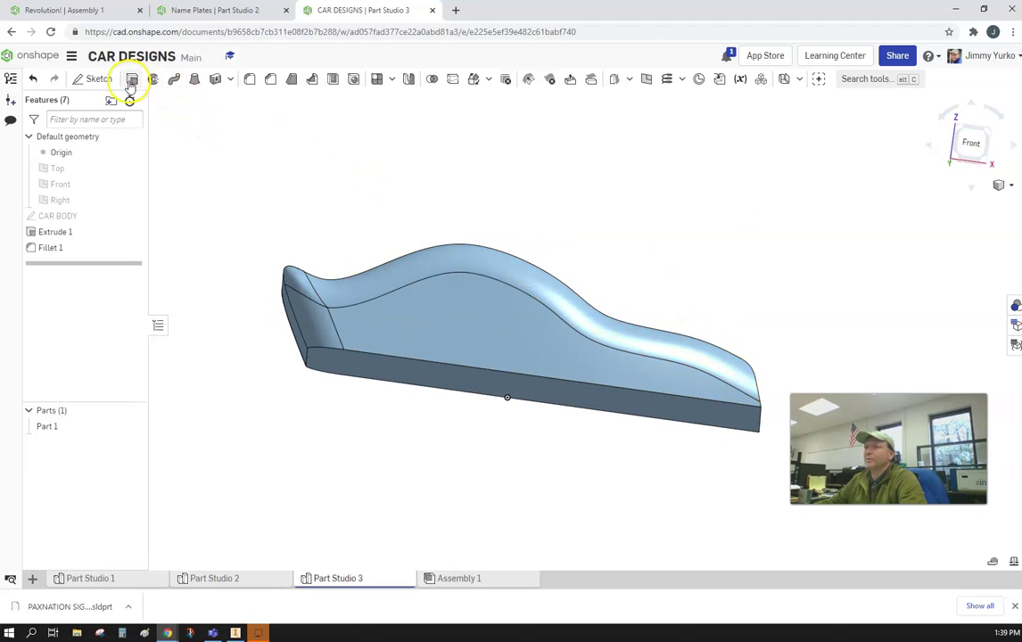
- On the car body's side face, sketch front and rear 0.25-diameter center-point circles near the base
click(96, 79)
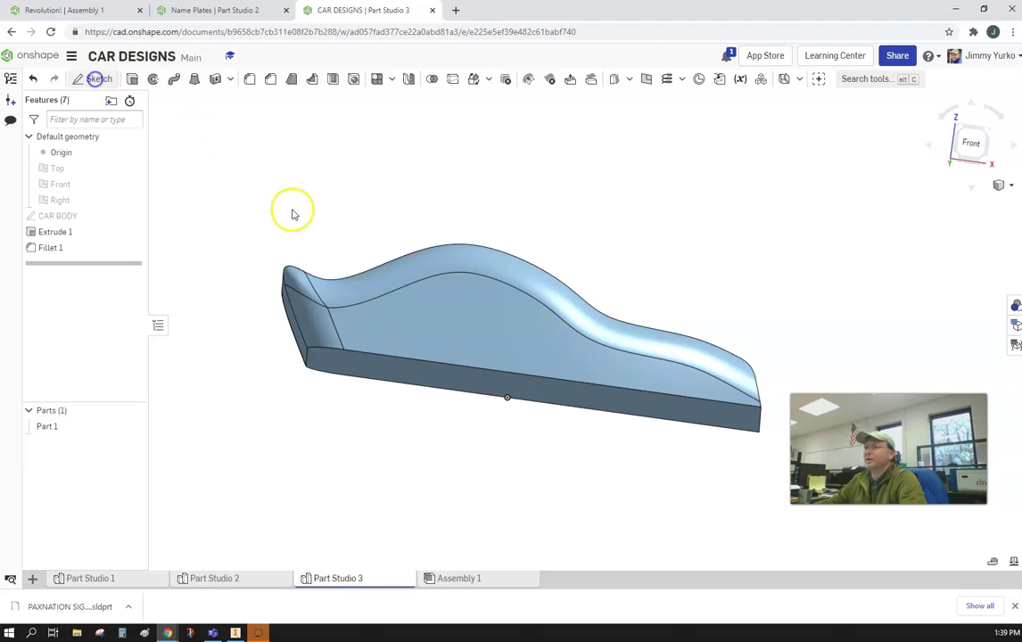
click(451, 333)
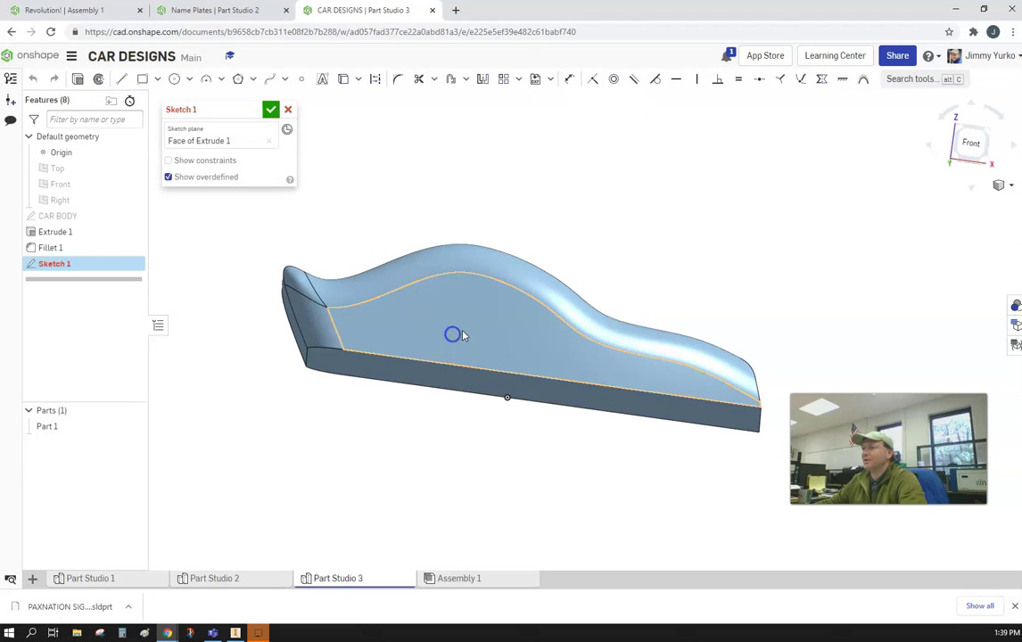
click(970, 143)
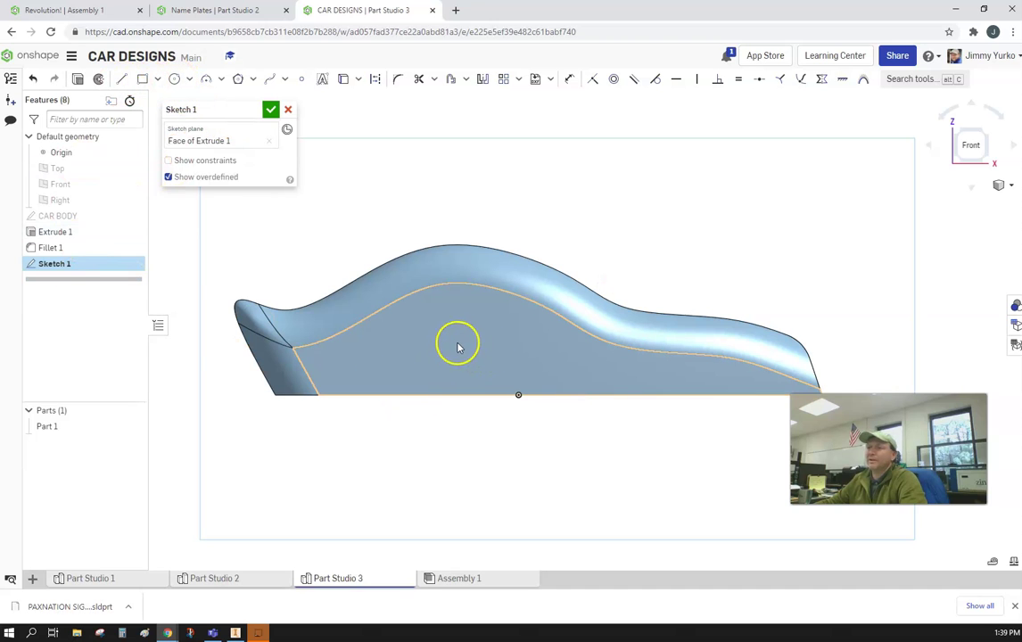
click(174, 80)
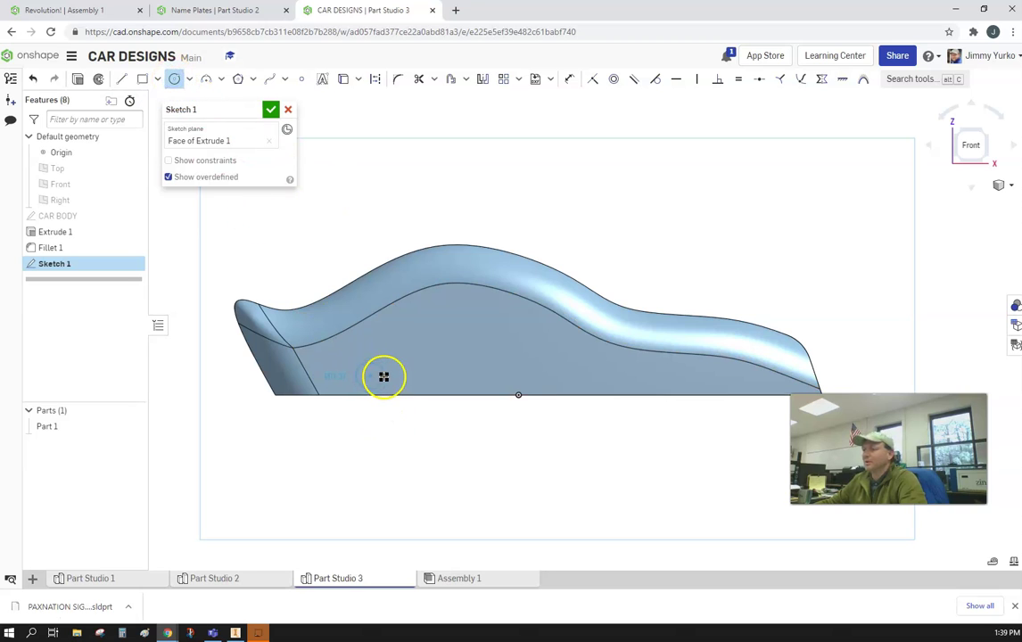
text(.25)
key(Return)
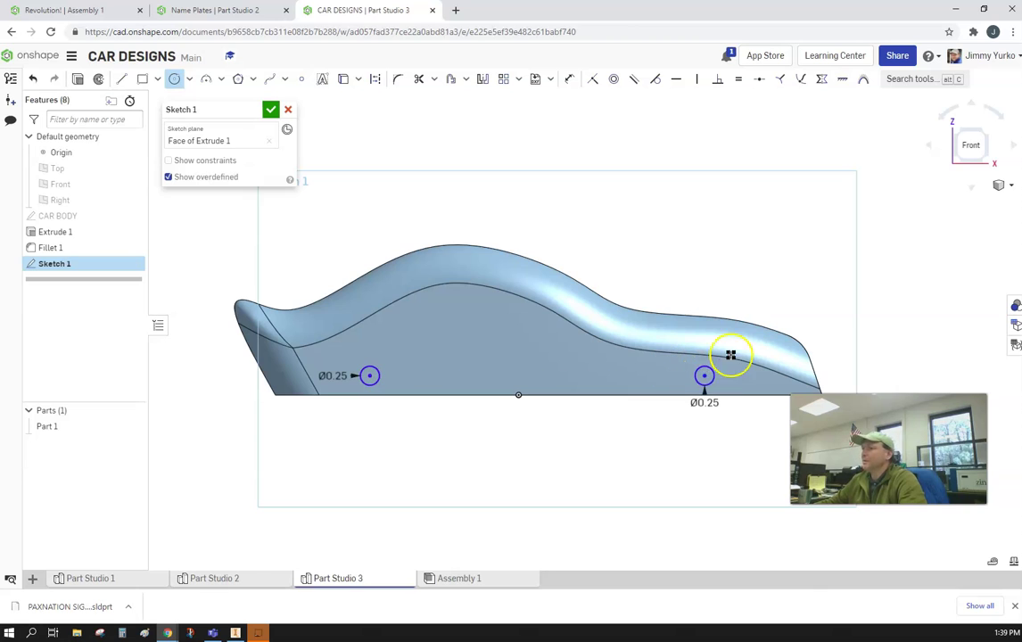
right_drag(984, 133, 760, 244)
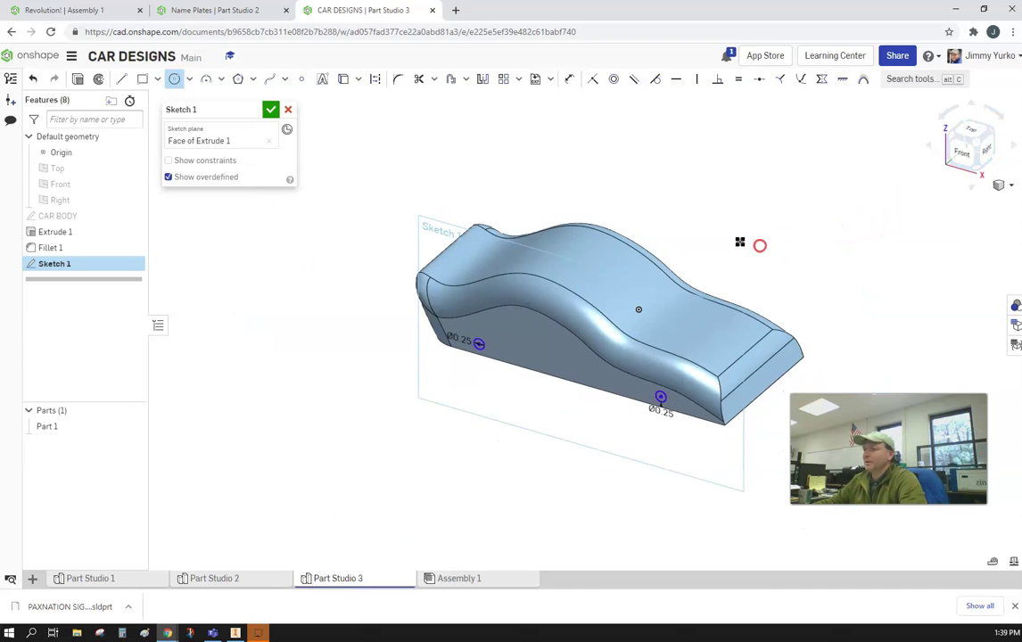
- Extrude both circles Through all with Remove, naming the cut AXLE HOLES
click(271, 109)
key(shift+e)
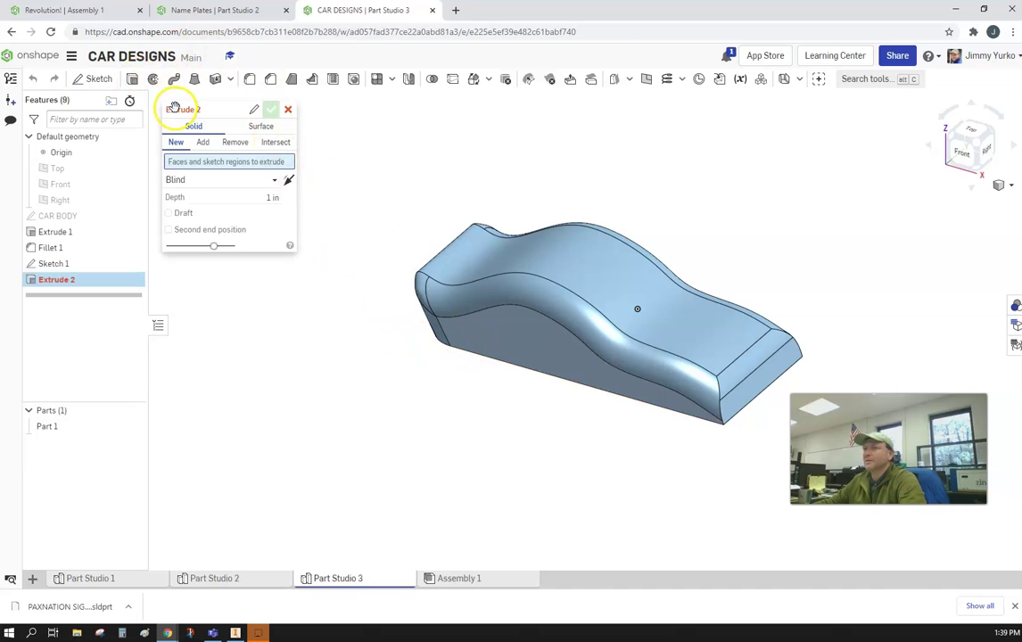
click(479, 343)
click(658, 399)
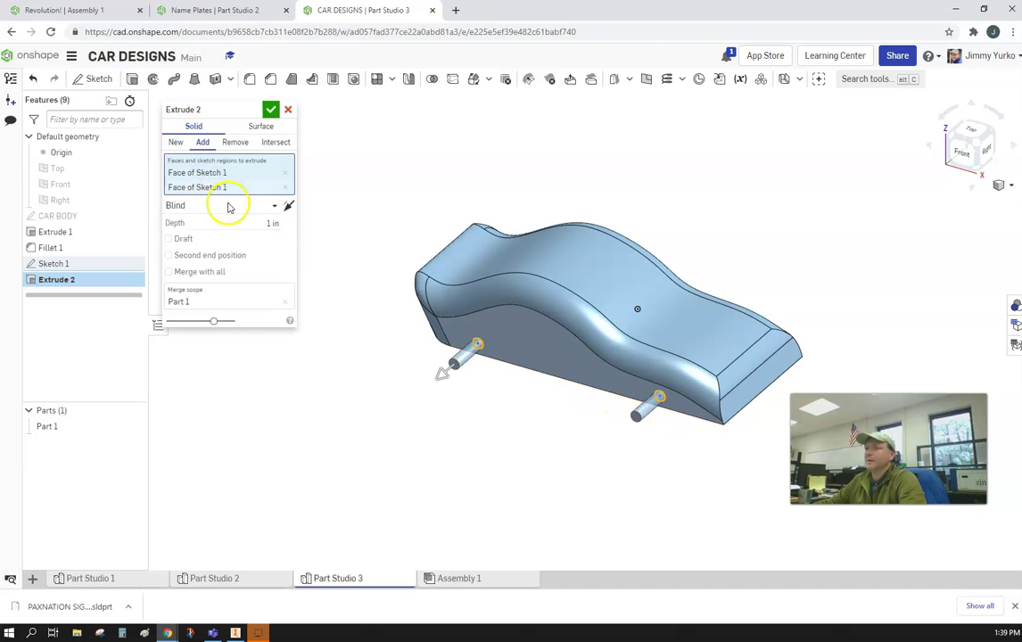
click(272, 205)
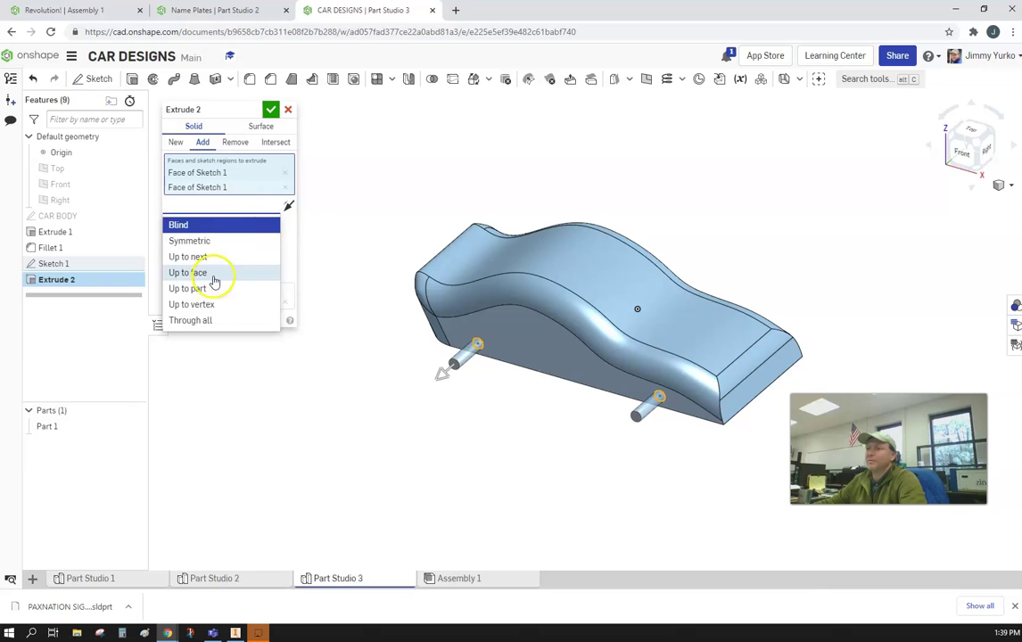
click(206, 321)
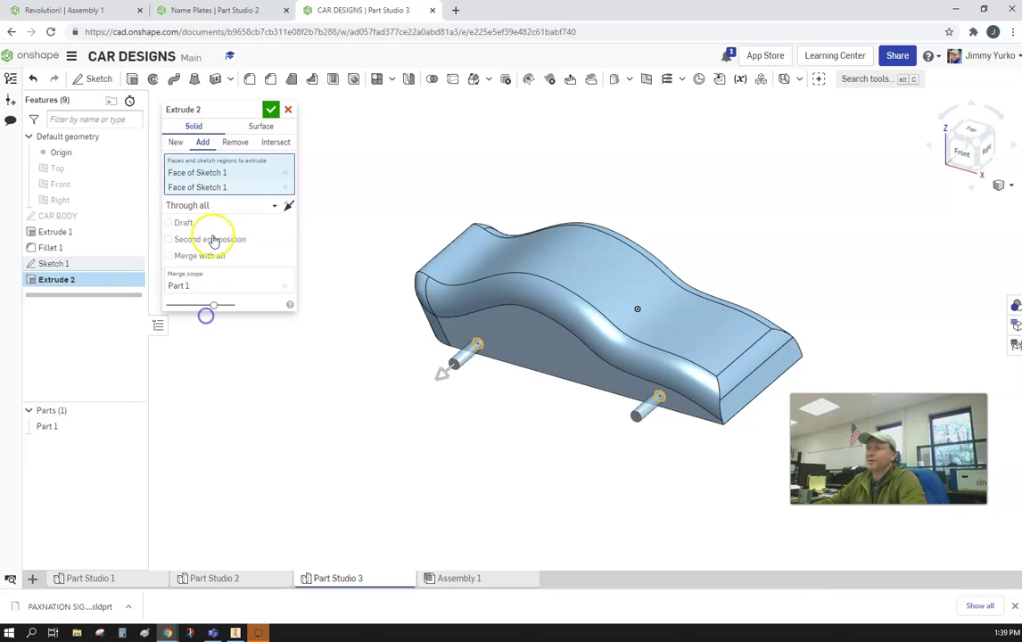
click(234, 143)
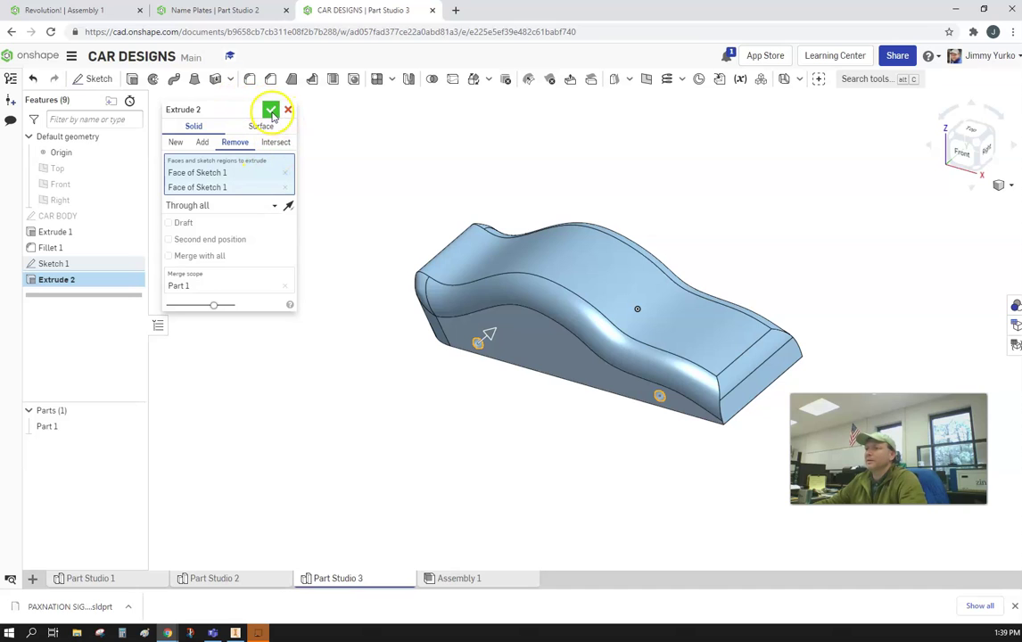
click(253, 110)
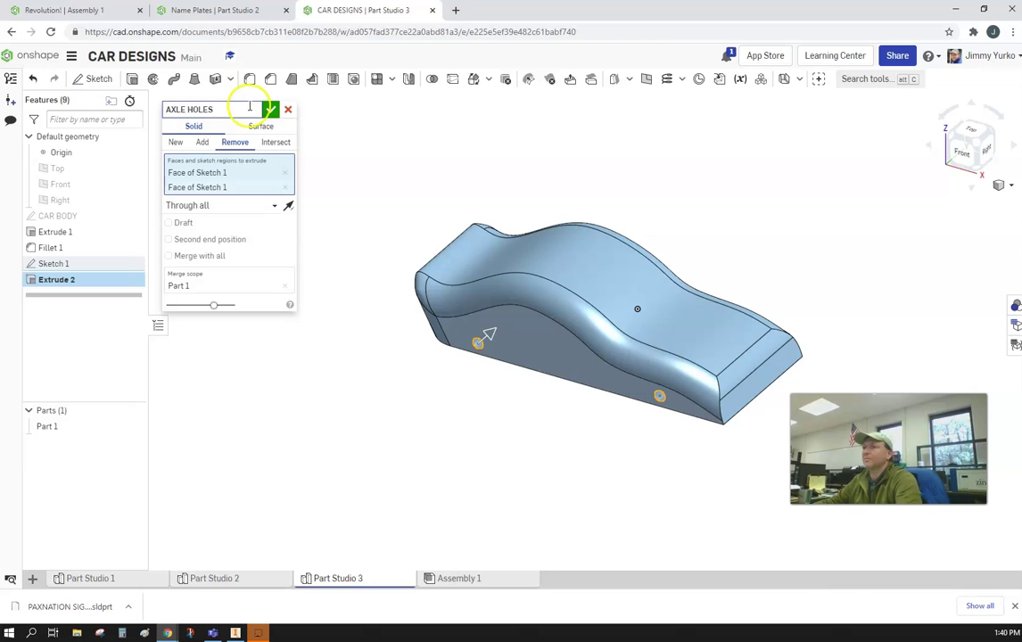
click(271, 108)
mouse_move(652, 223)
right_down()
mouse_move(685, 183)
mouse_move(572, 210)
mouse_move(637, 205)
right_up()
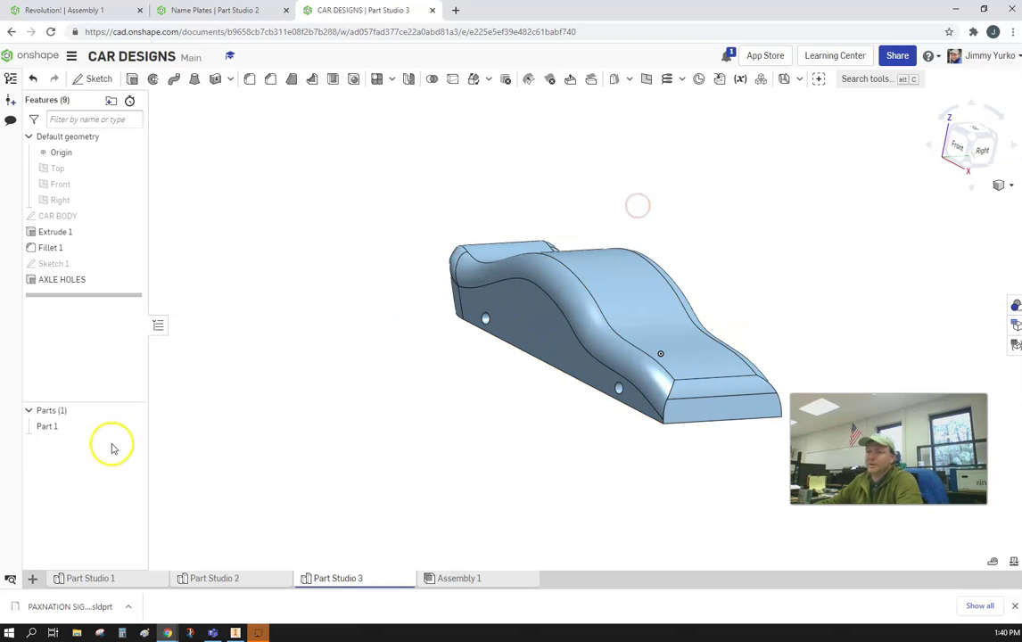
- Rename Part 1 to CAR BODY and colour it teal
right_click(53, 427)
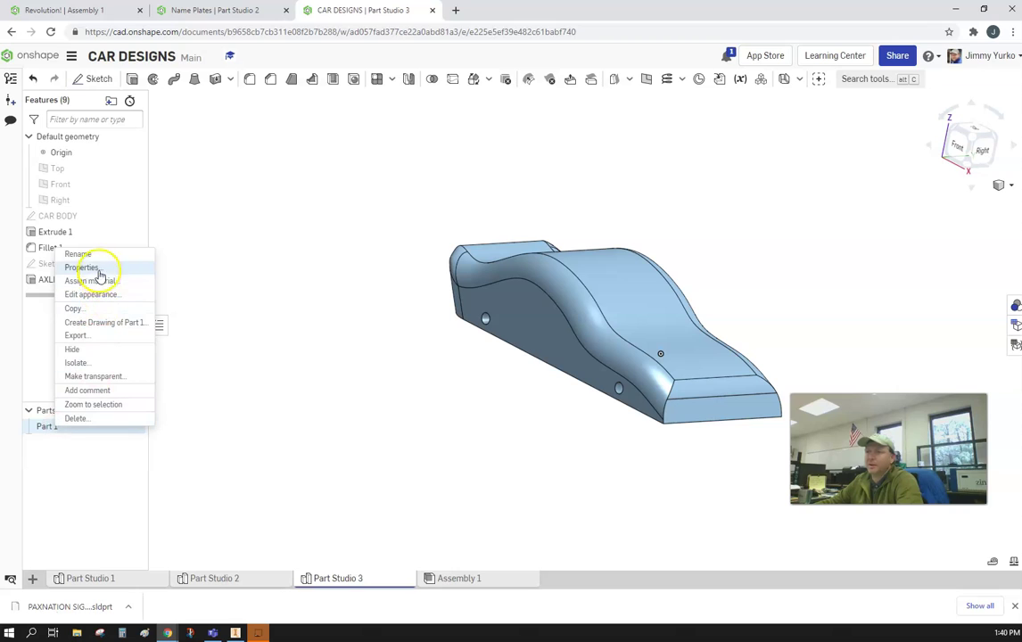
click(79, 254)
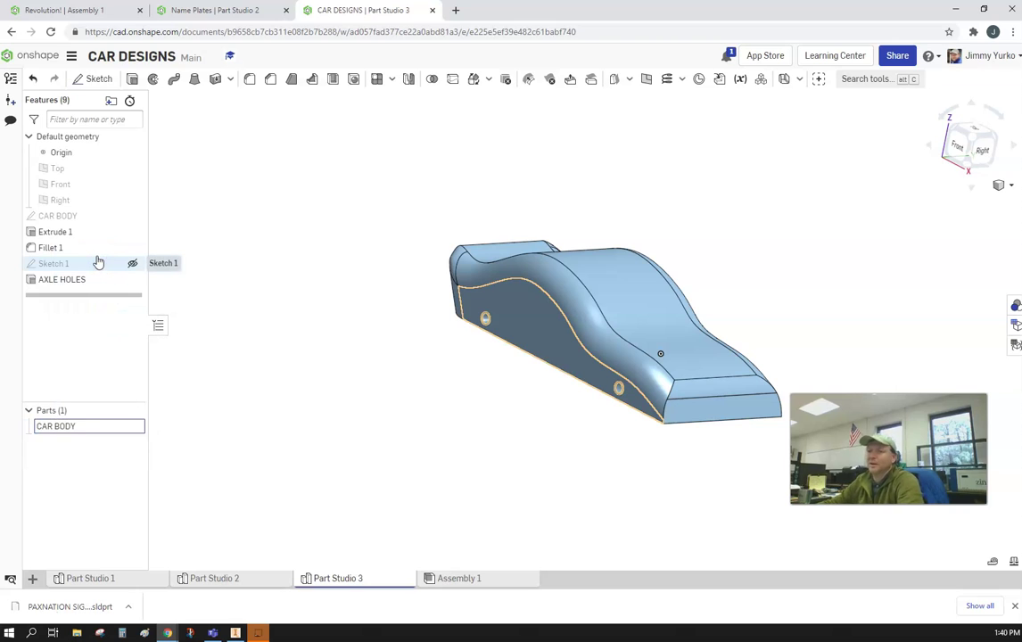
right_click(59, 427)
click(99, 294)
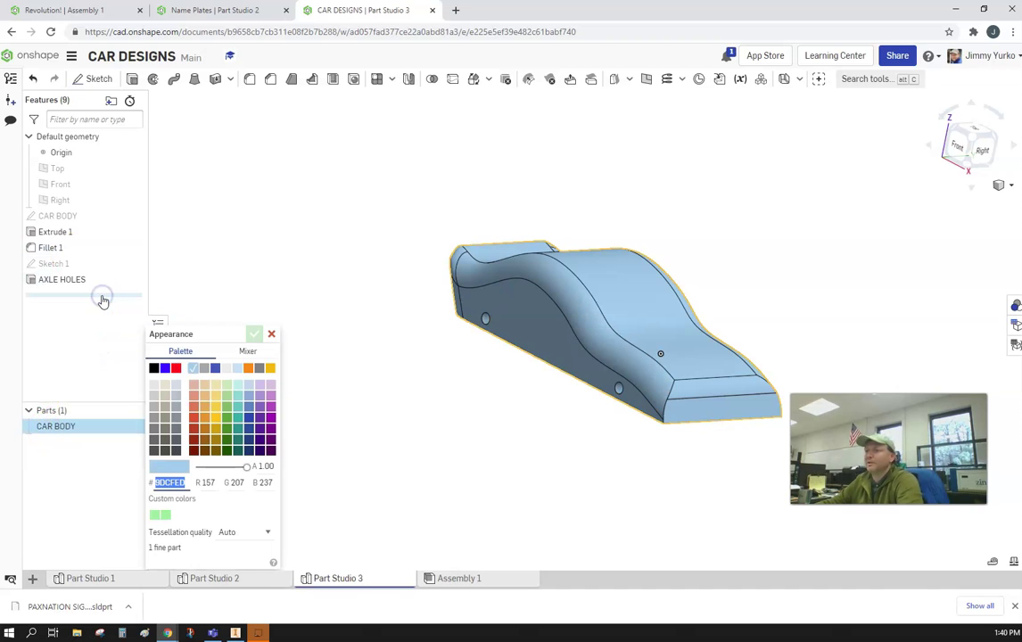
click(238, 424)
click(255, 335)
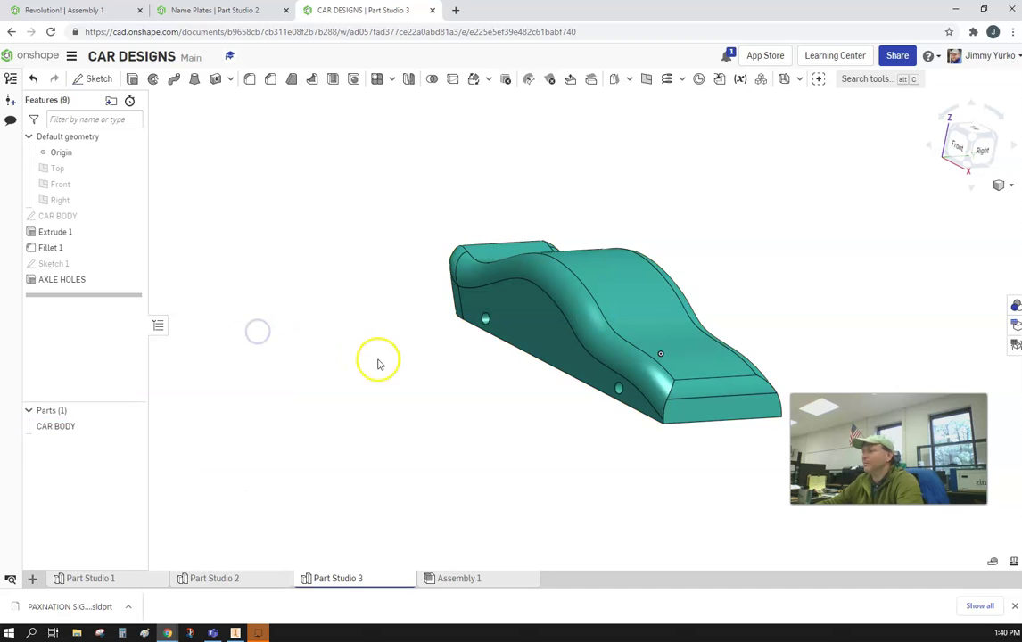
right_drag(379, 360, 329, 356)
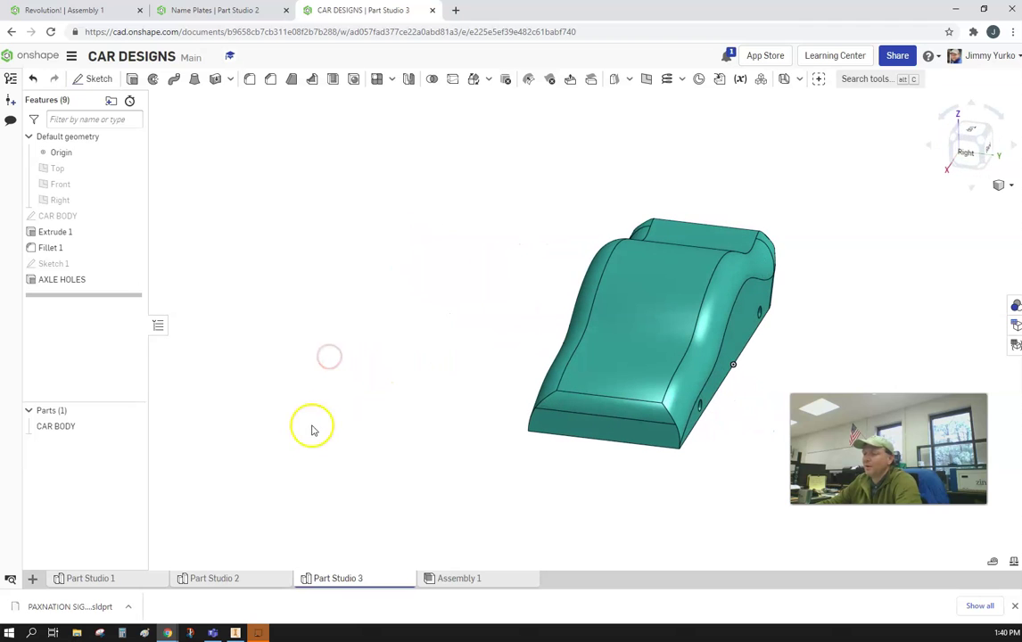
- Rename the Part Studio 3 tab to CAR BODY
right_click(347, 578)
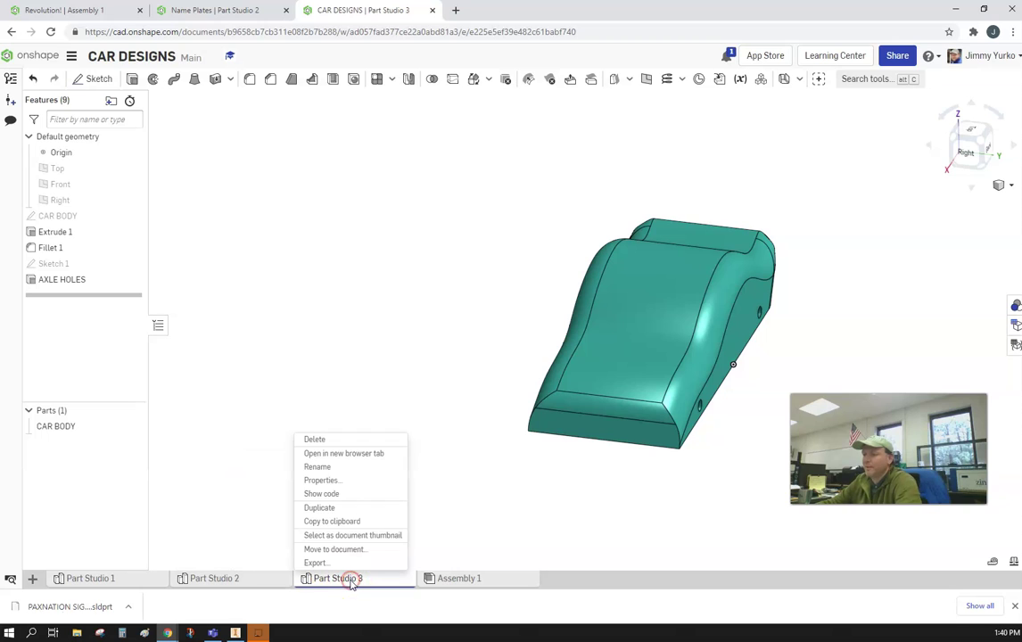
click(343, 467)
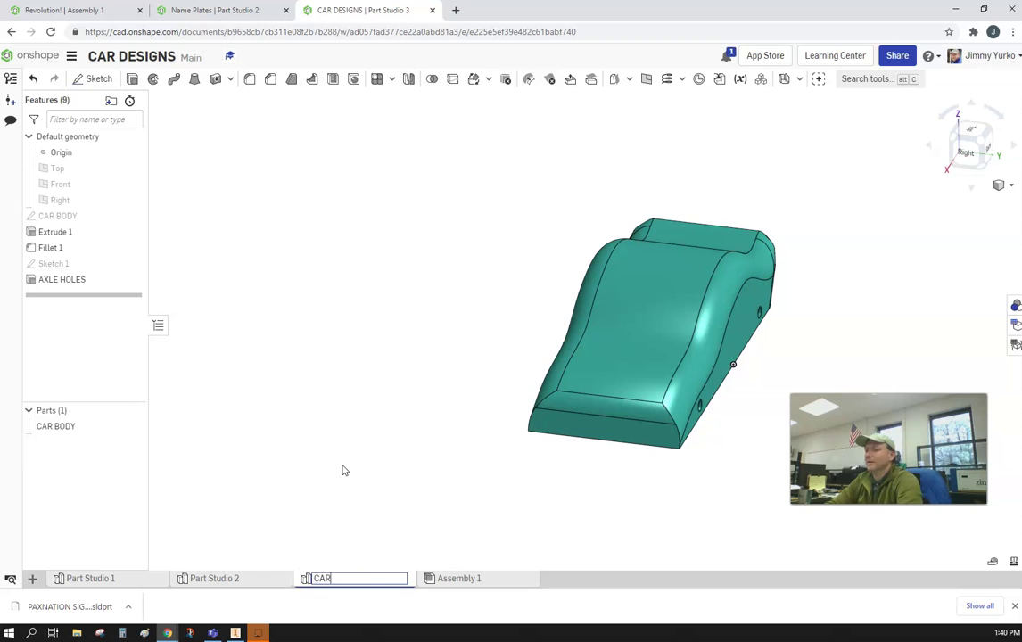
text(CAR BODY)
key(Return)
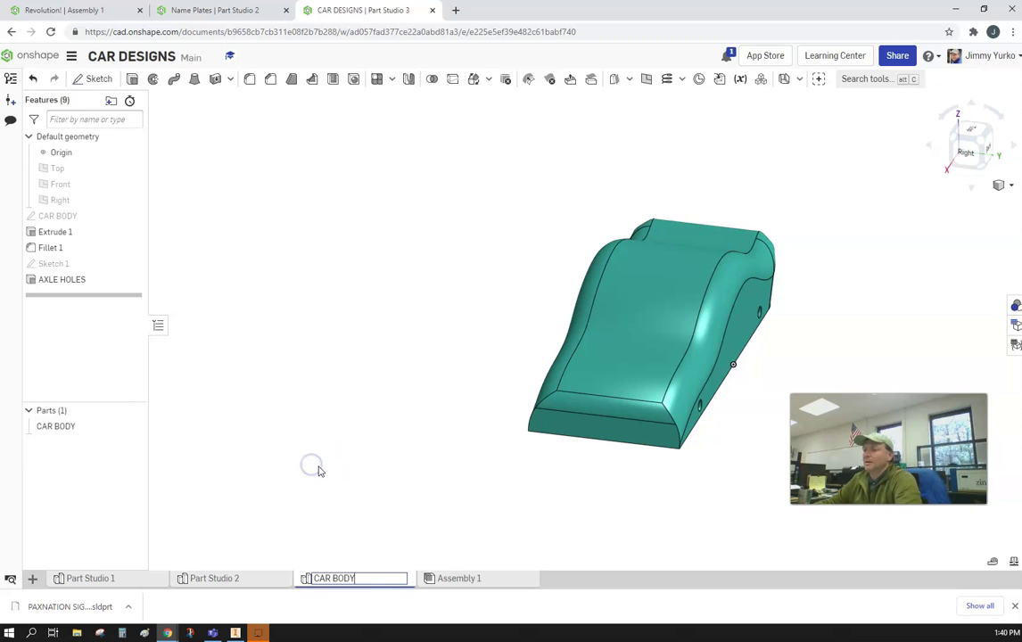
click(314, 476)
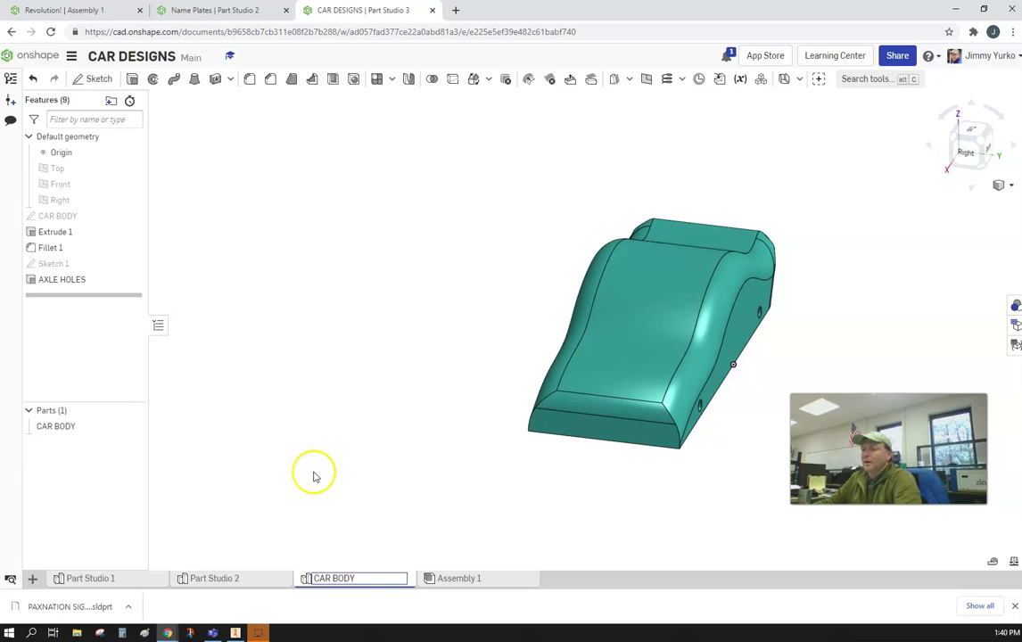
- Switch to Part Studio 2, which holds the wheel sketch
click(213, 580)
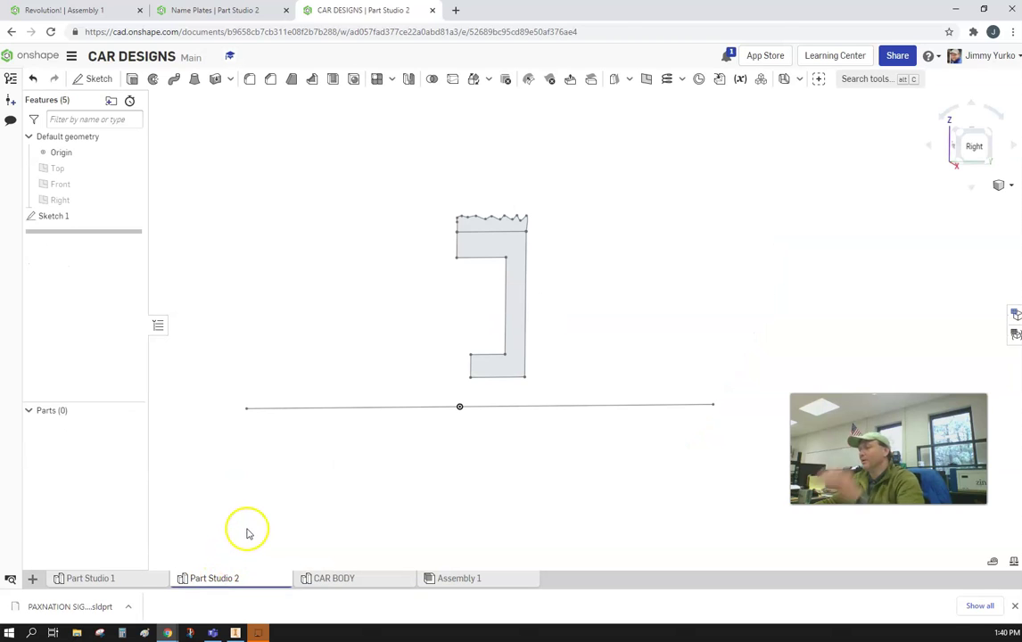
click(32, 578)
mouse_move(65, 440)
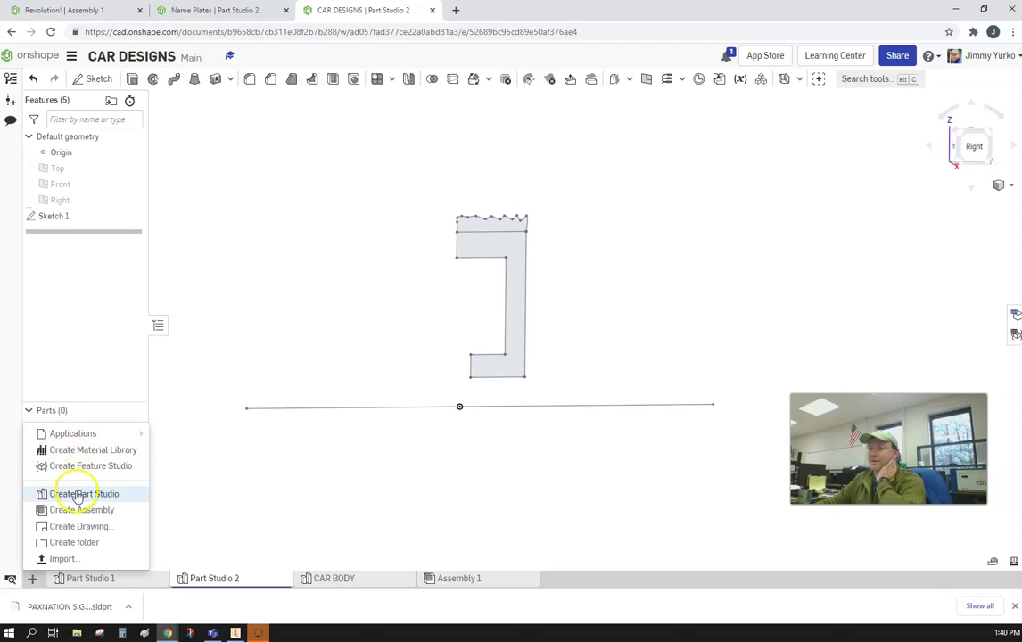
click(238, 464)
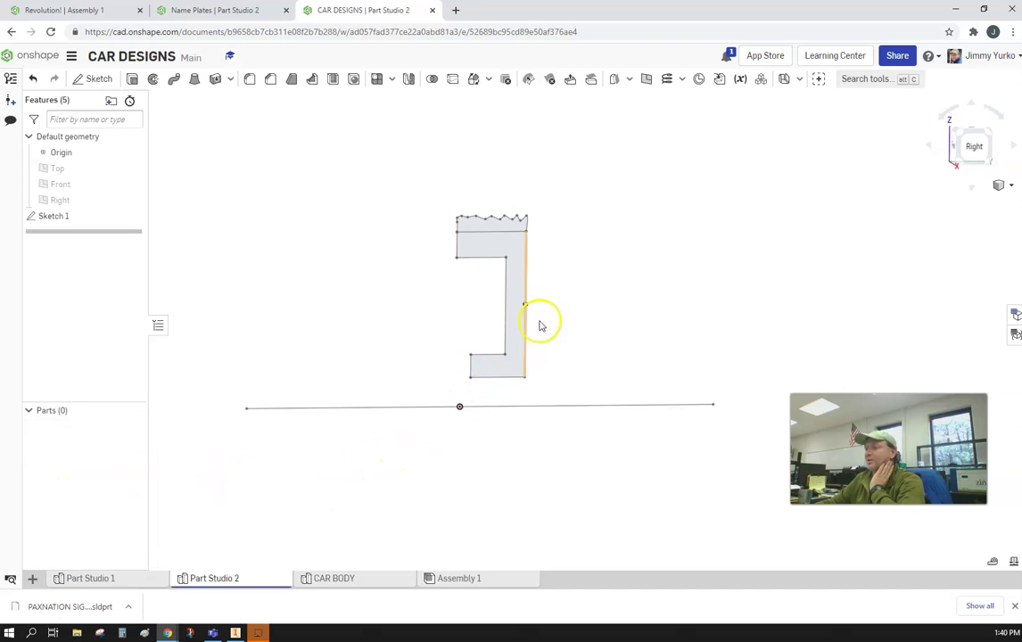
- Edit Sketch 1 in the Right view, framing its 0.75 and 0.125 dimensions
double_click(73, 220)
middle_drag(637, 320, 526, 344)
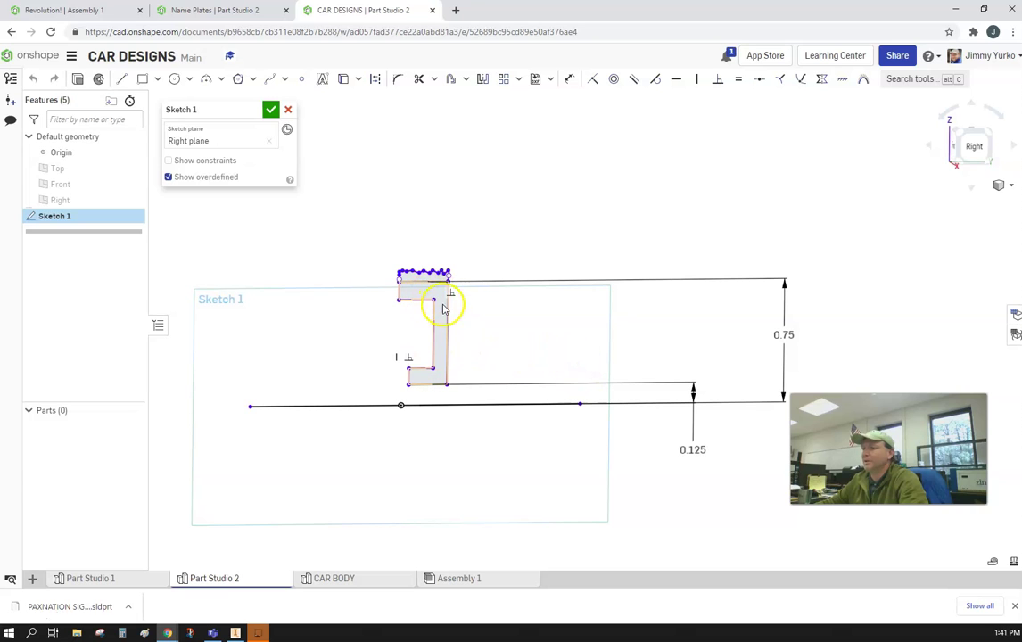
scroll(434, 278, up, 5)
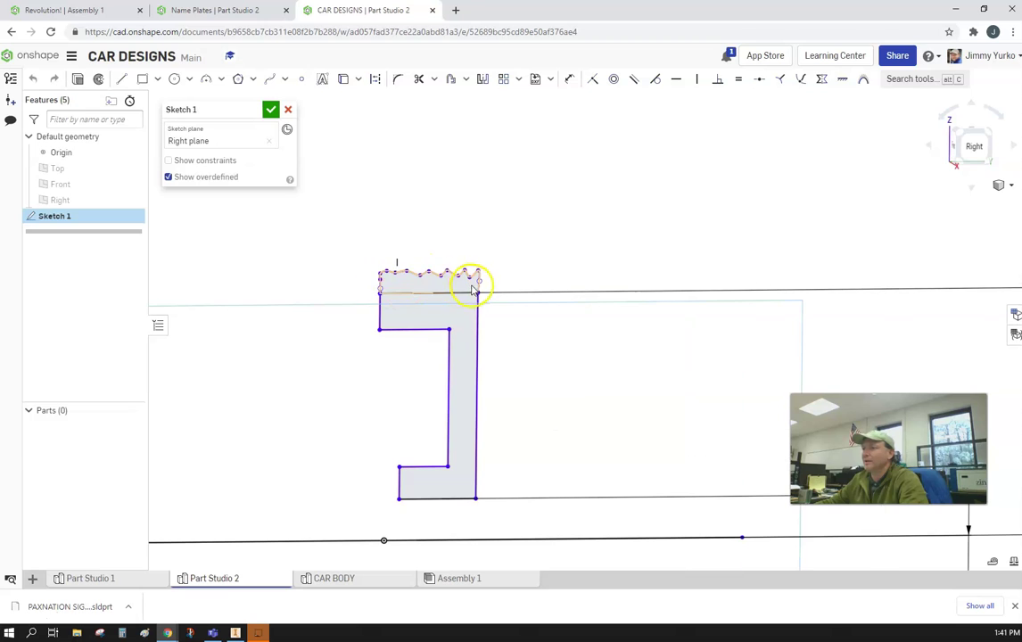
scroll(523, 322, down, 5)
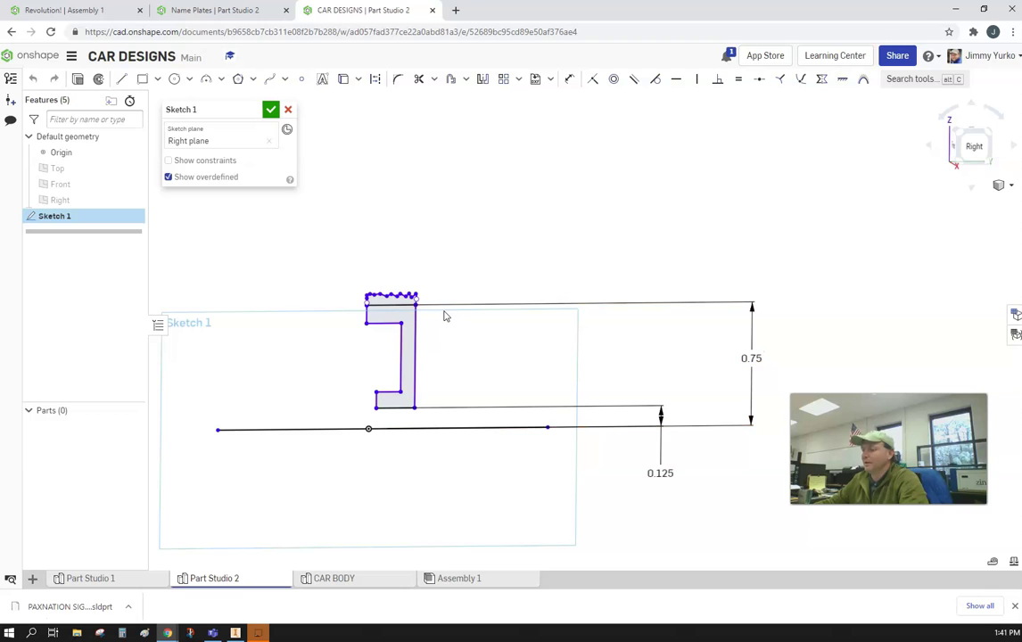
key(n)
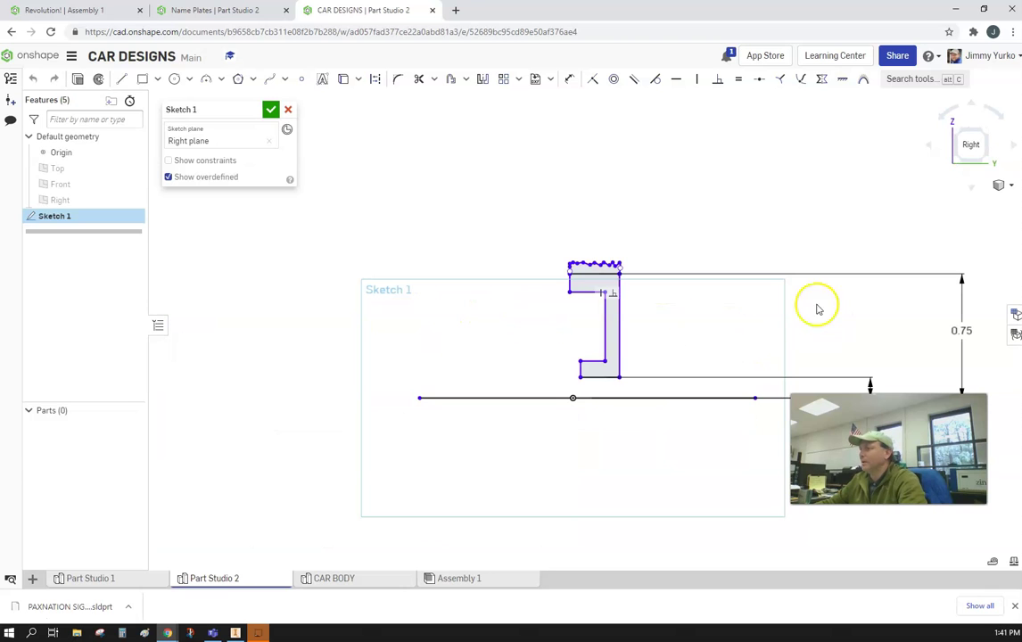
scroll(930, 339, down, 1)
middle_drag(930, 339, 797, 292)
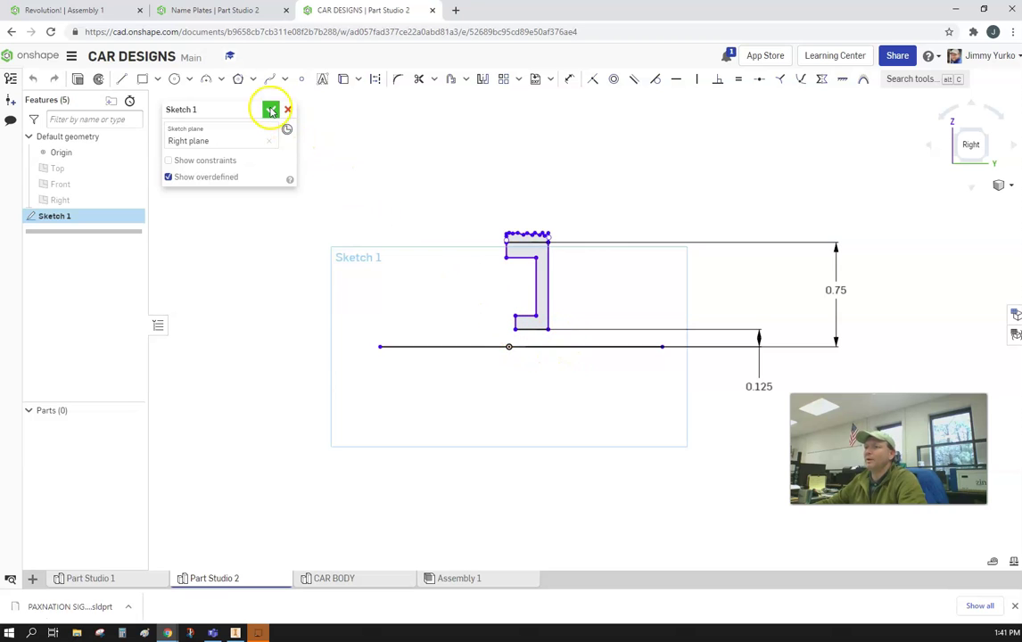
- Revolve the sketch profile fully around the horizontal line as a feature named WHEEL
click(271, 111)
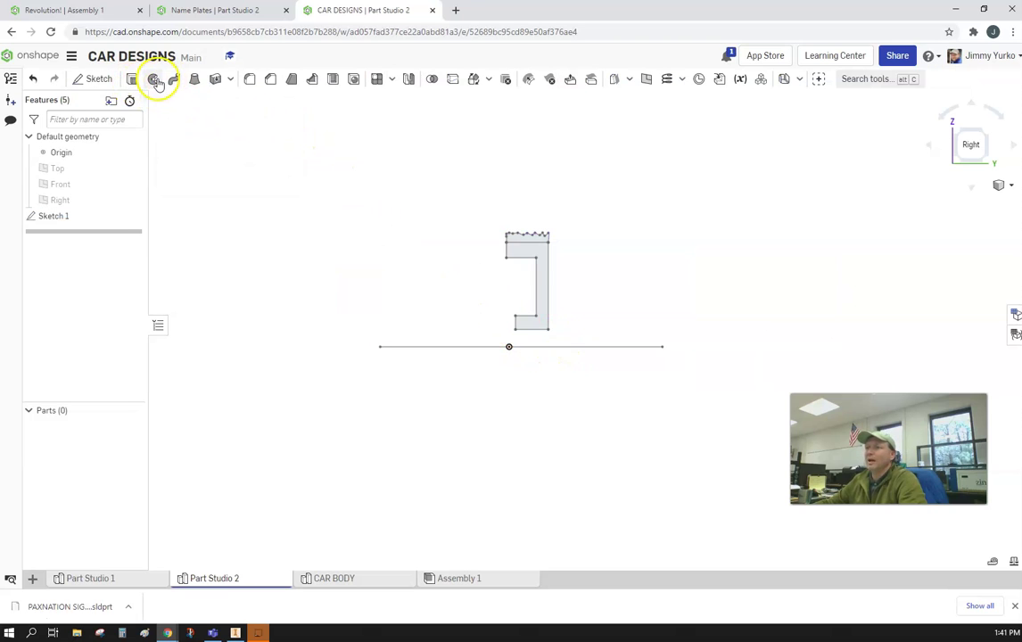
click(156, 80)
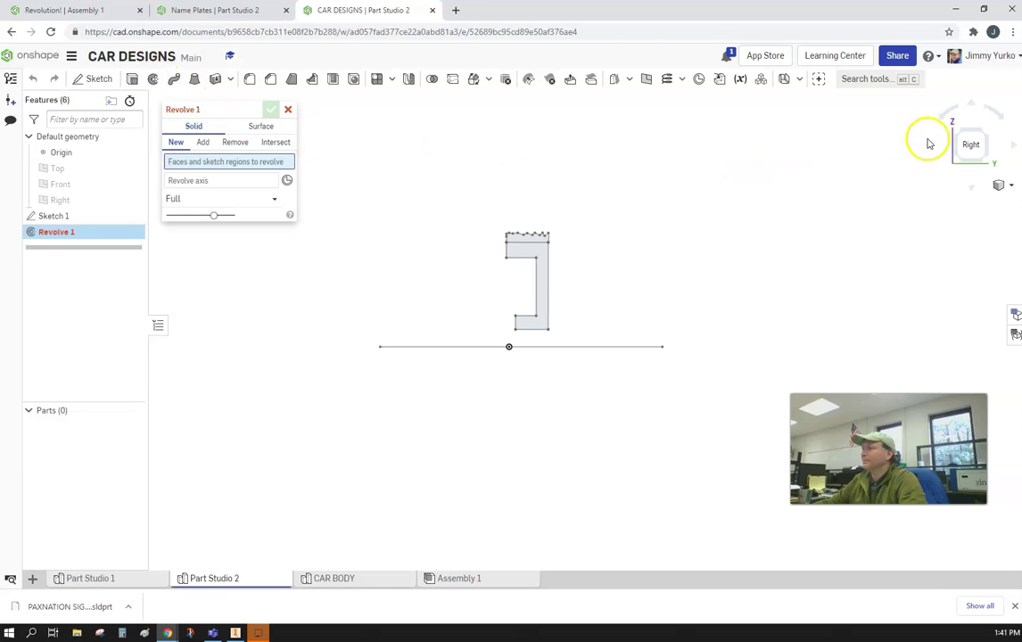
mouse_move(956, 134)
right_down()
mouse_move(815, 201)
mouse_move(735, 267)
mouse_move(593, 267)
mouse_move(548, 250)
right_up()
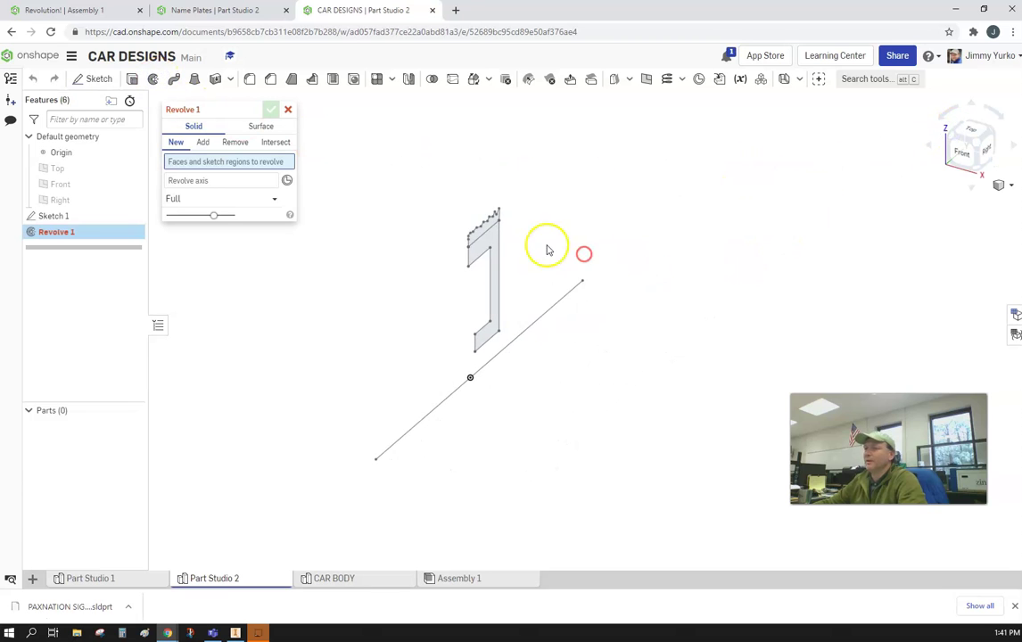
click(489, 246)
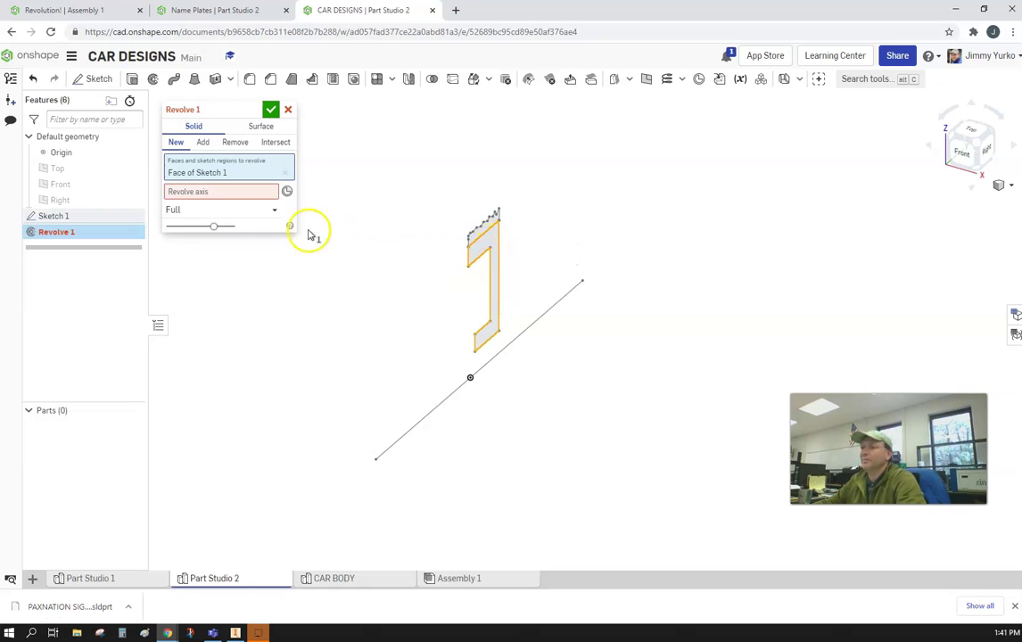
click(234, 192)
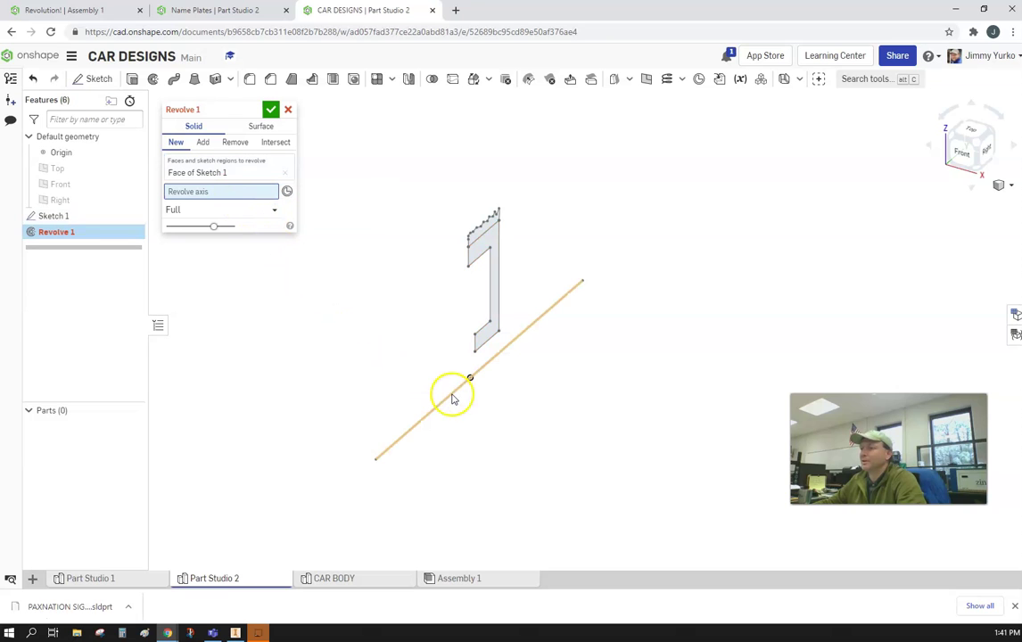
click(452, 396)
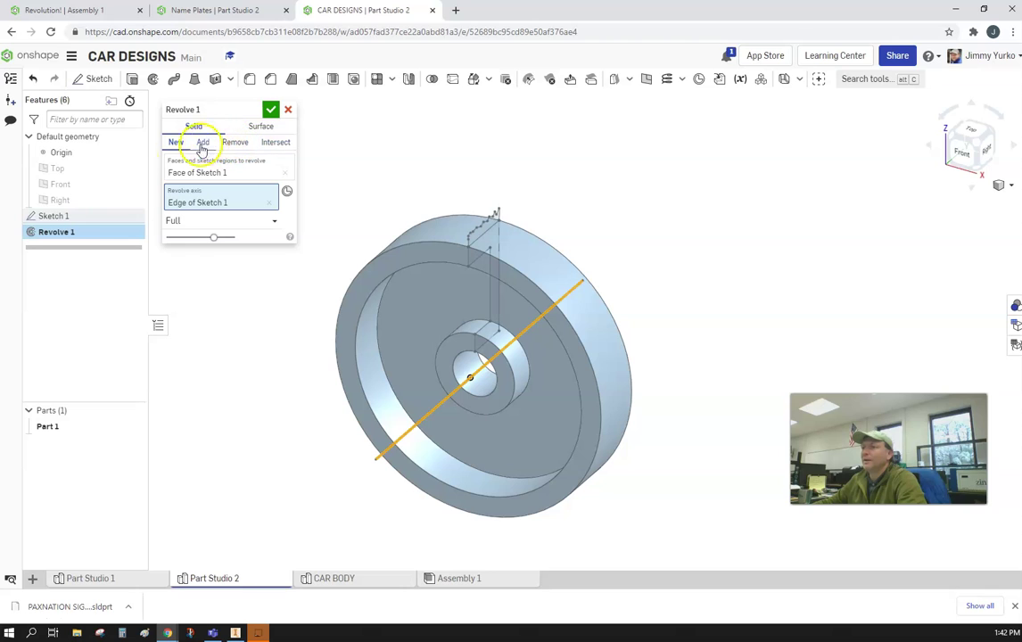
click(252, 108)
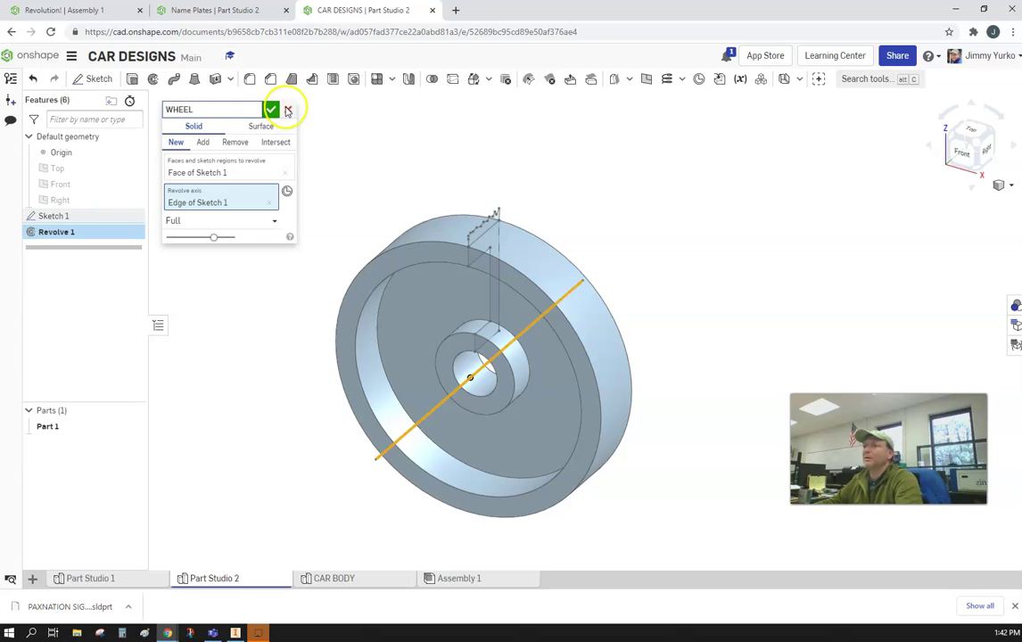
click(271, 108)
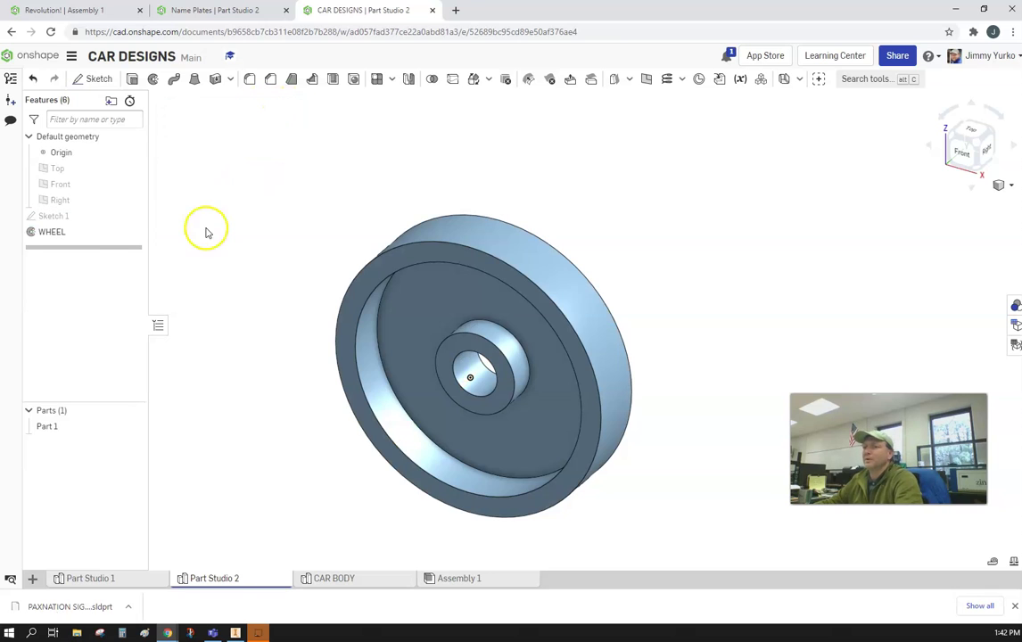
- Make Sketch 1 visible in the view again
right_click(87, 217)
click(166, 214)
click(132, 215)
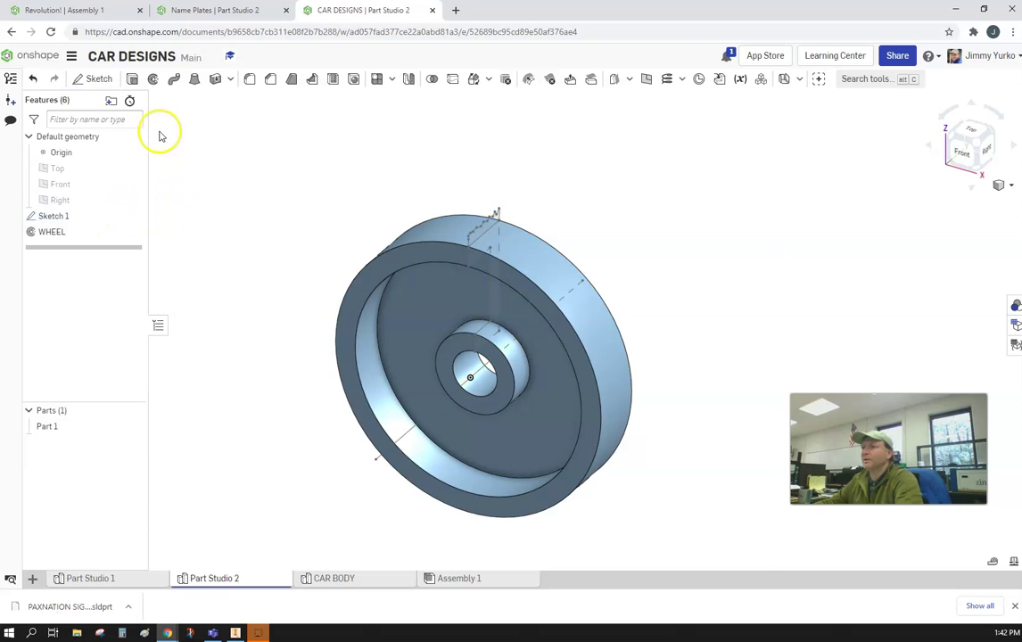
- Revolve the jagged tread profile around the wheel's centre axis as a feature named TIRE
click(154, 80)
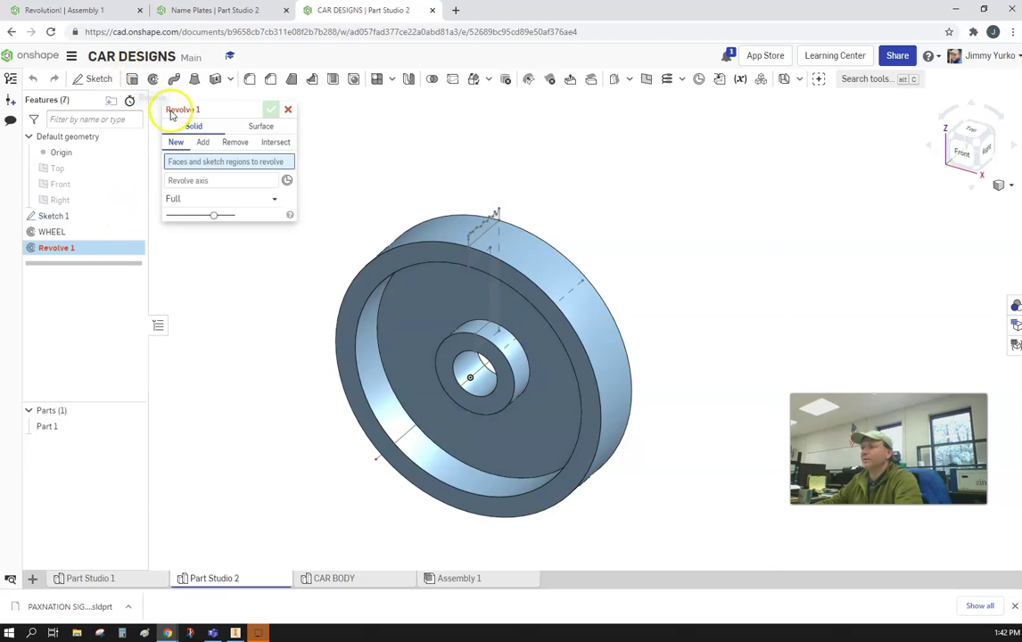
click(201, 143)
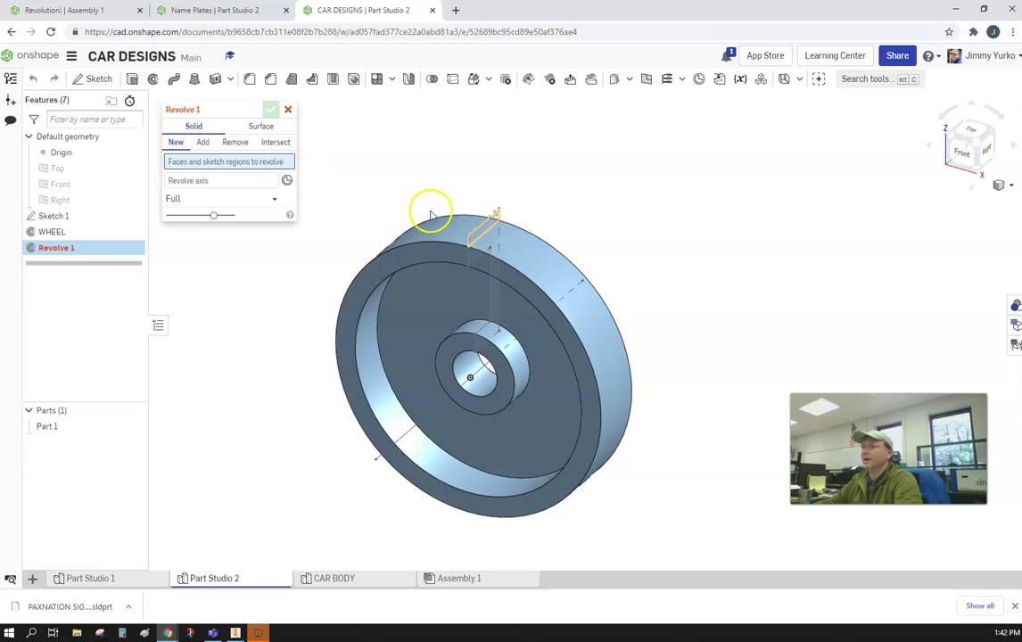
click(491, 218)
click(253, 110)
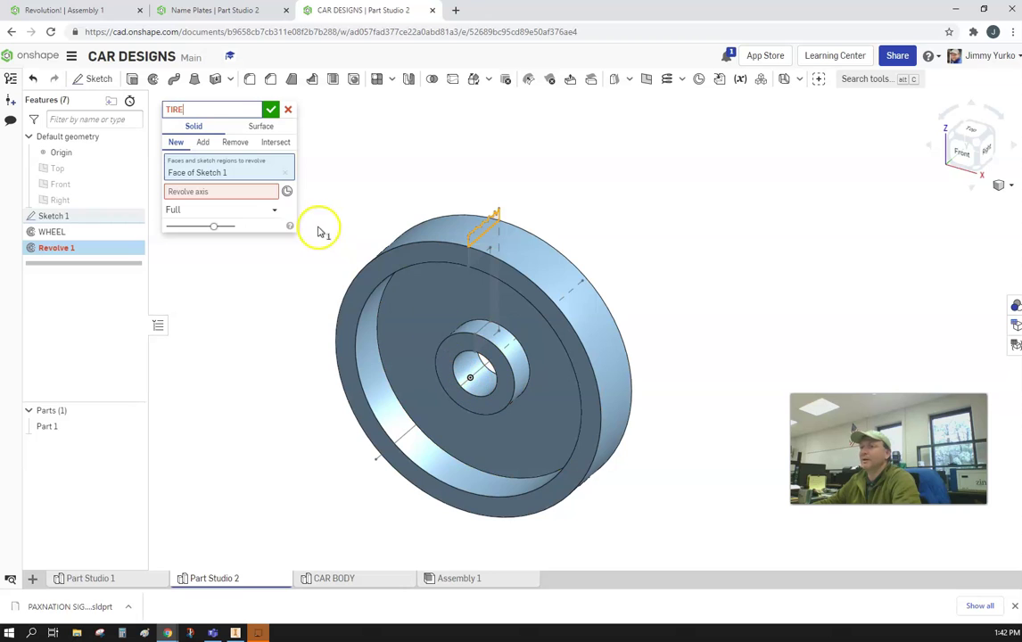
click(223, 192)
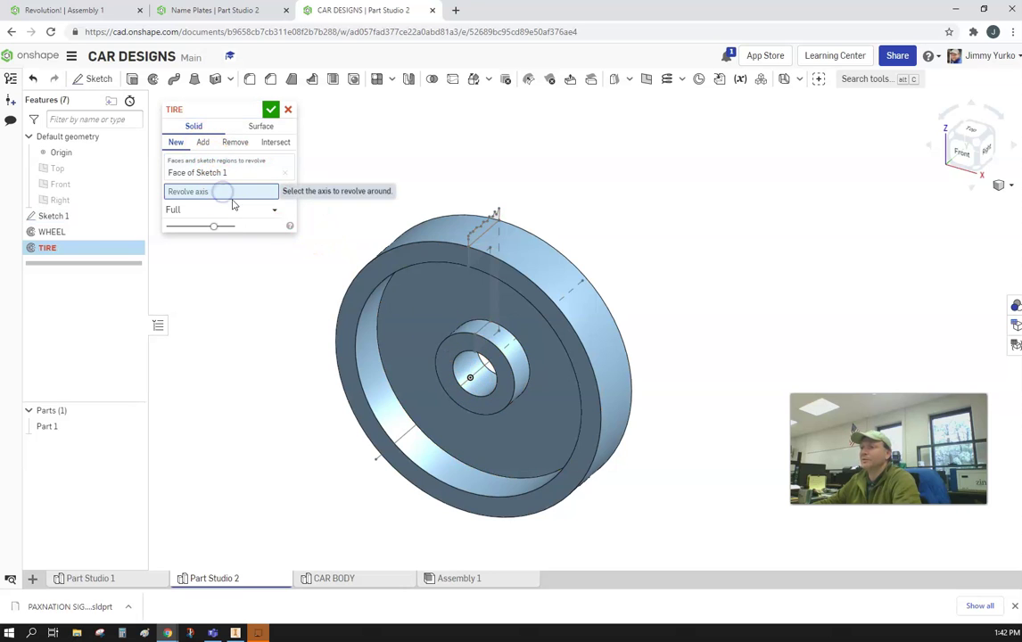
click(464, 389)
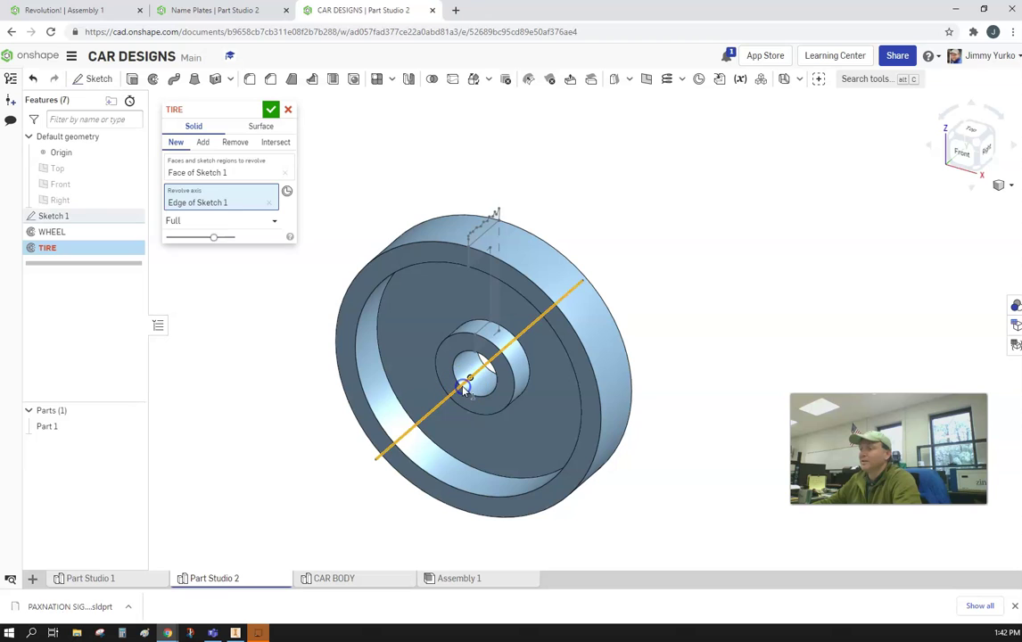
click(271, 109)
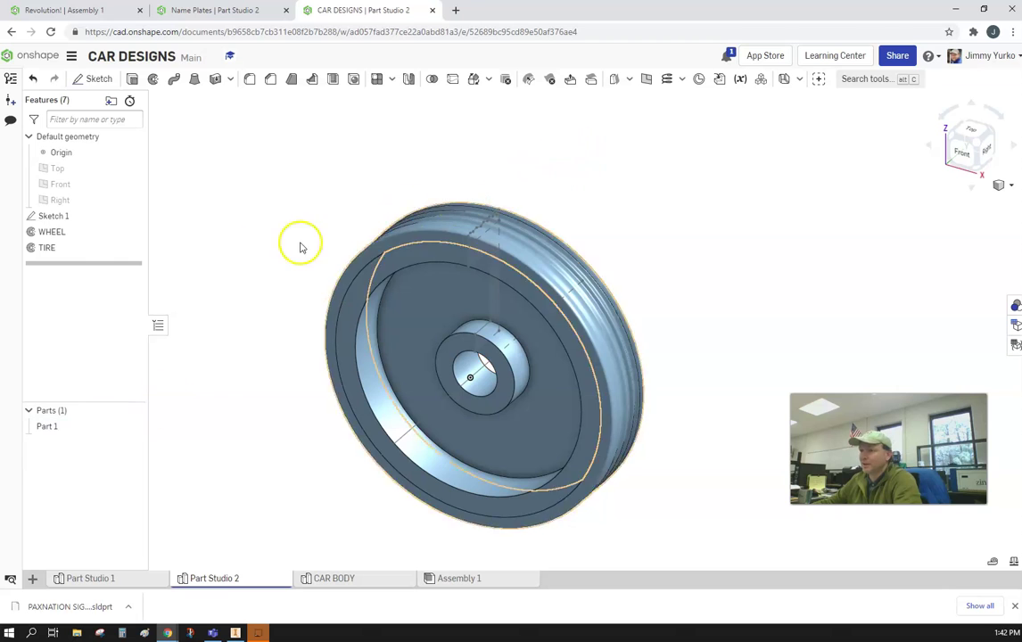
- Change the TIRE revolve from Add to New so it creates Part 2
double_click(43, 250)
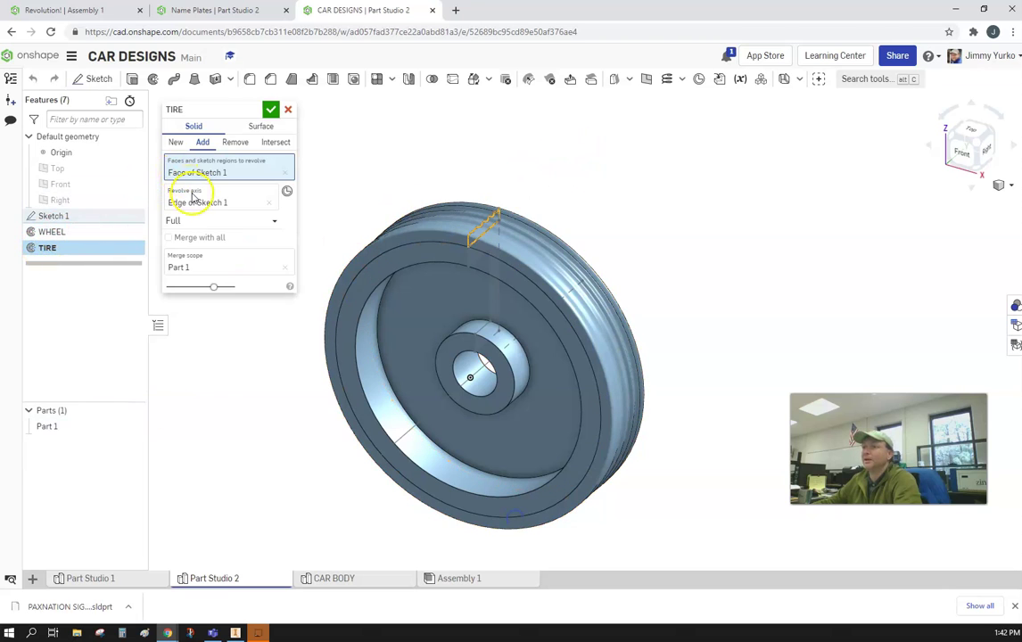
click(178, 144)
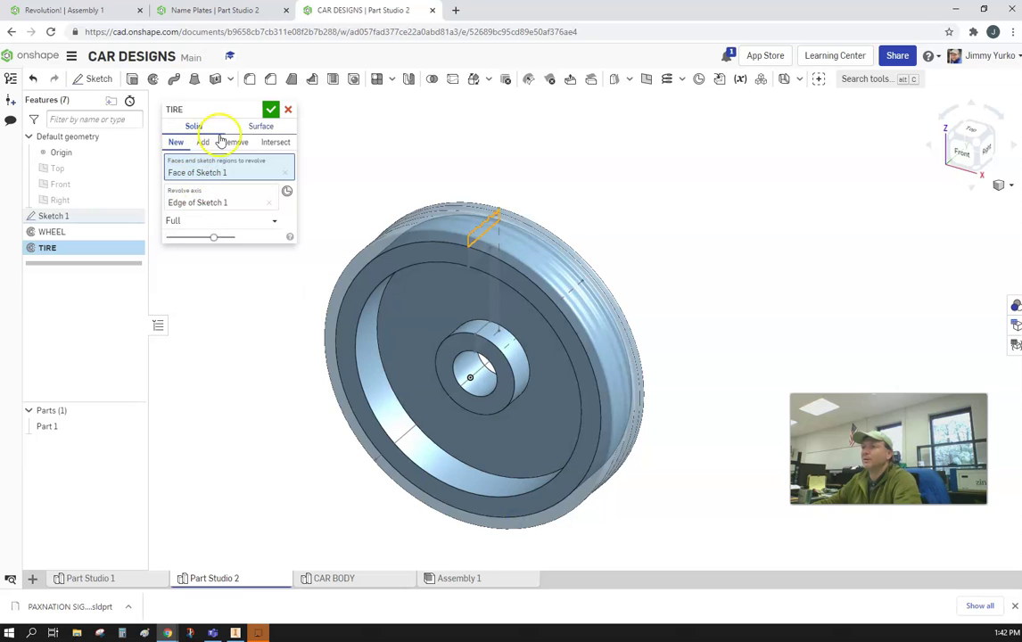
click(270, 109)
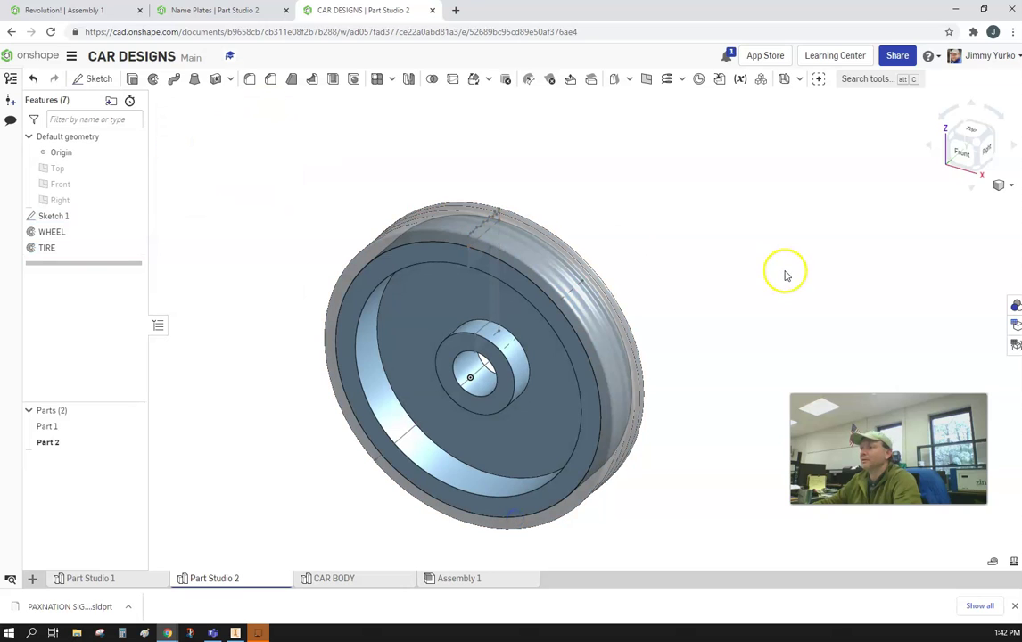
click(132, 217)
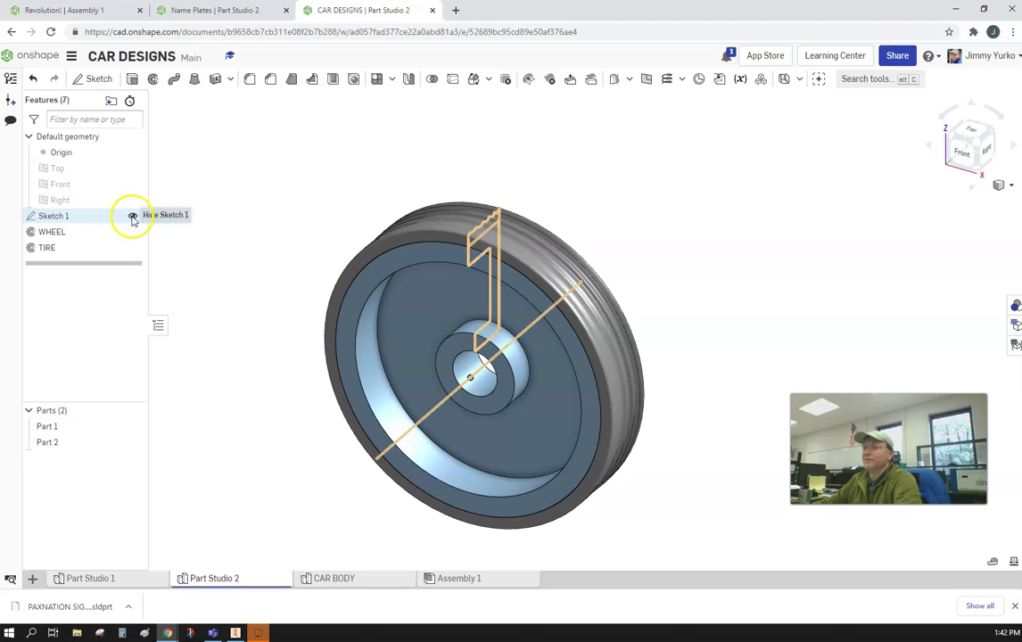
- Hide Sketch 1 and rename Part 1 to WHEEL
click(132, 217)
mouse_move(527, 226)
right_down()
mouse_move(695, 221)
mouse_move(628, 201)
mouse_move(578, 197)
mouse_move(707, 240)
mouse_move(685, 248)
right_up()
right_click(52, 427)
click(106, 230)
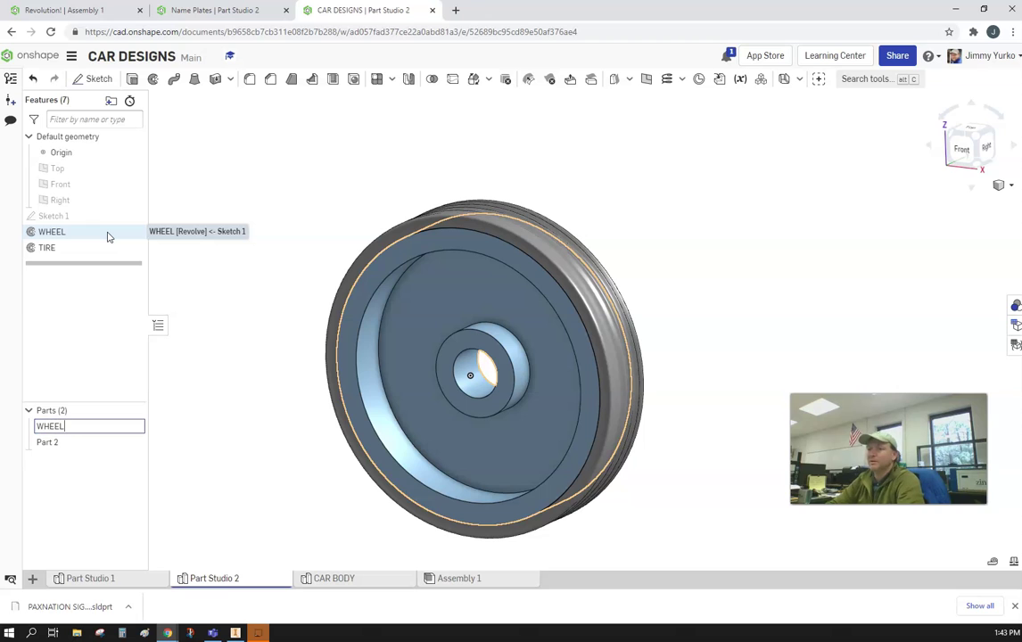
key(Return)
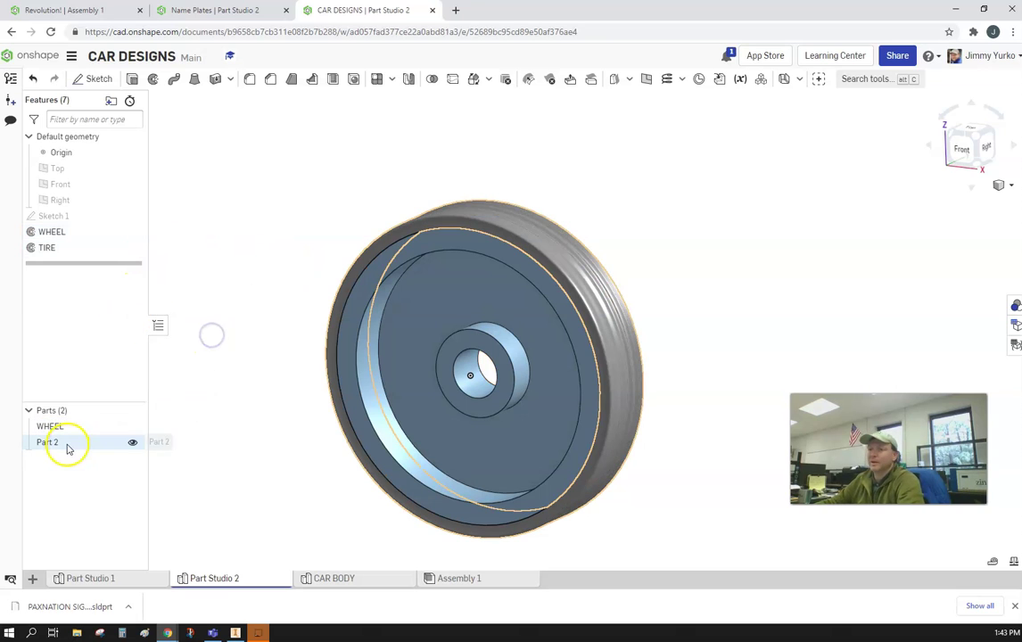
- Rename Part 2 to TIRE
right_click(67, 446)
click(101, 248)
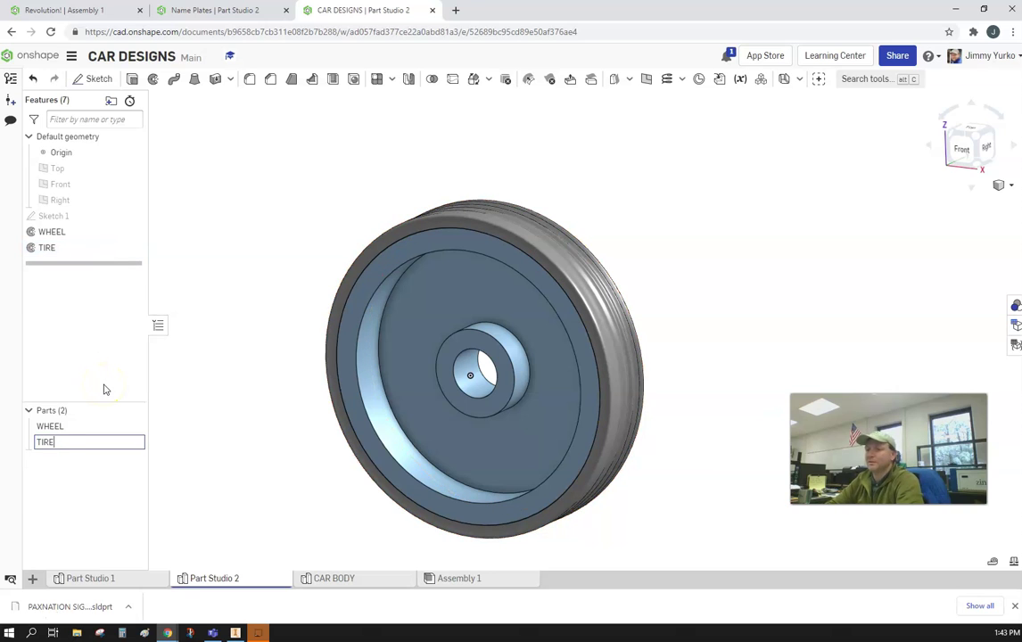
click(279, 413)
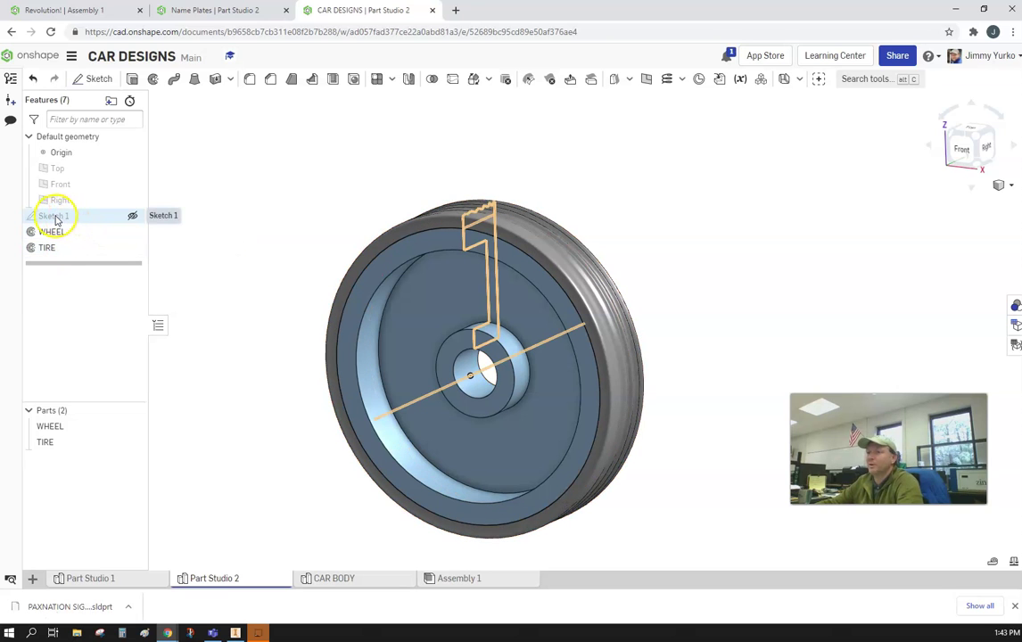
double_click(54, 216)
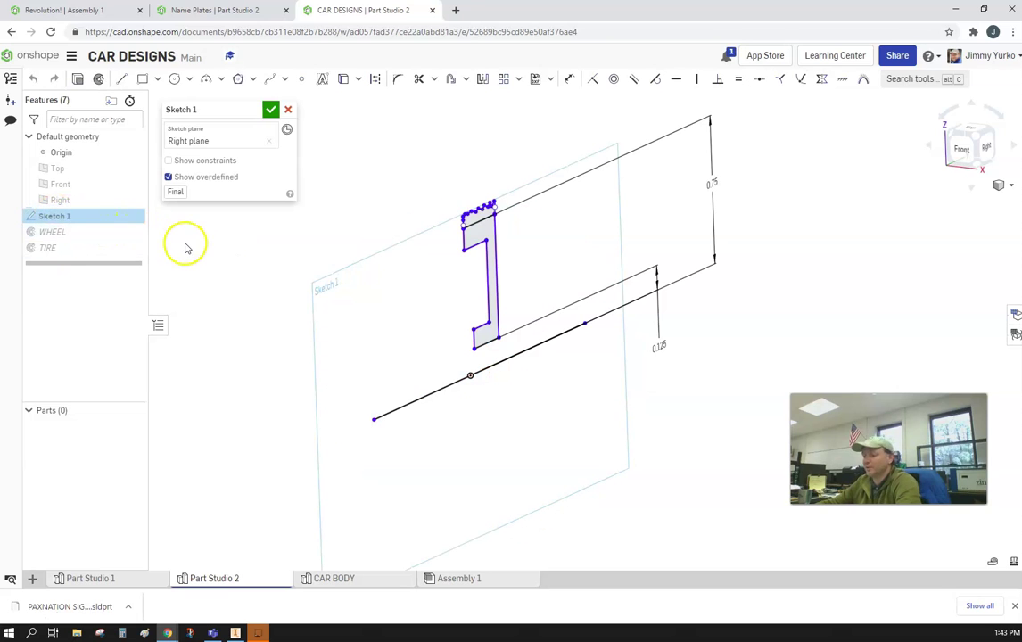
key(n)
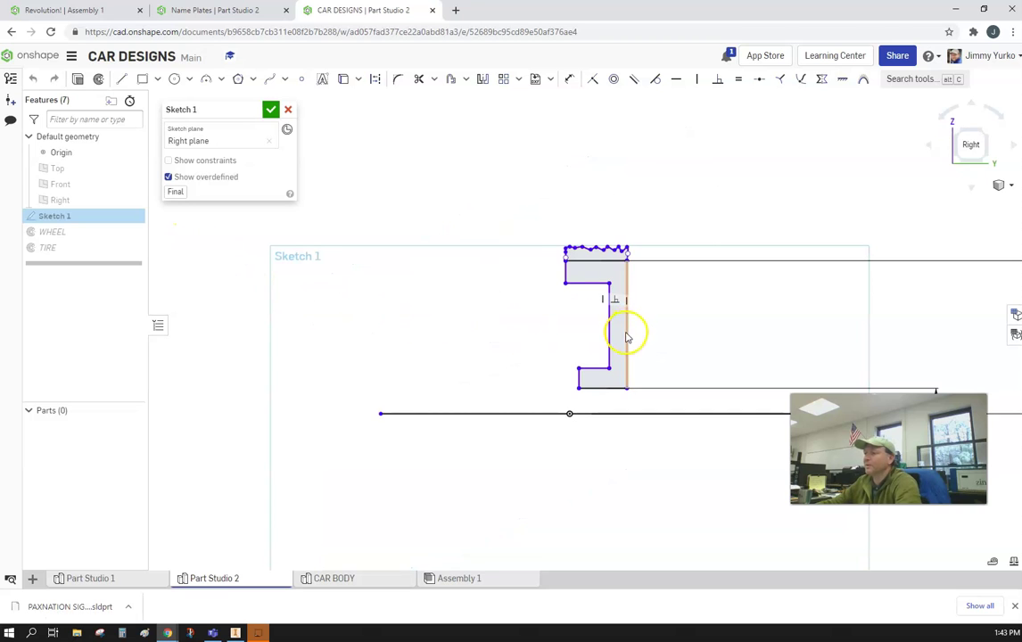
middle_drag(626, 337, 455, 297)
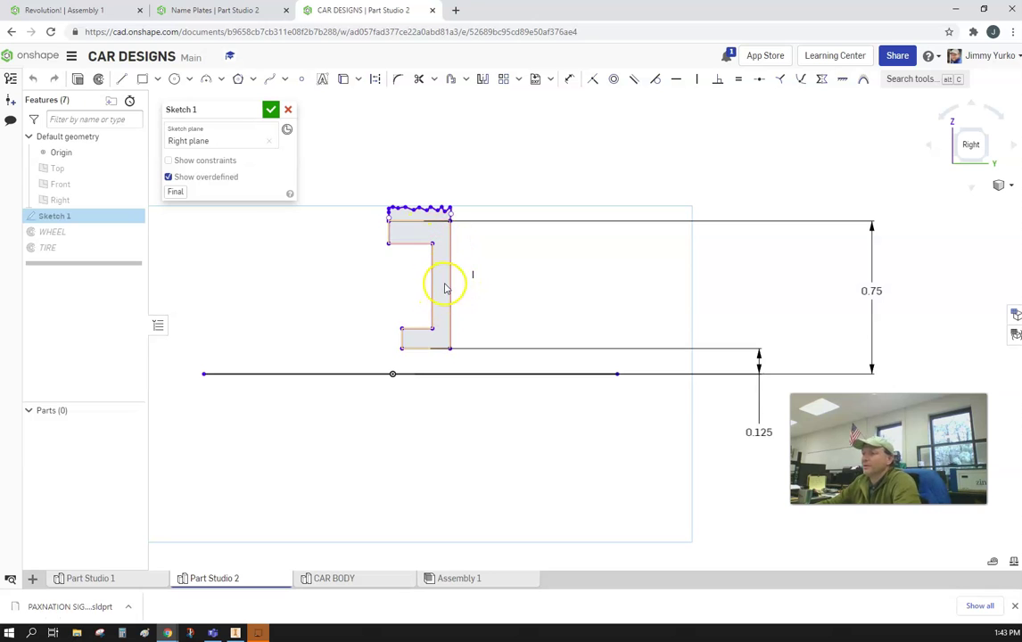
scroll(446, 214, up, 5)
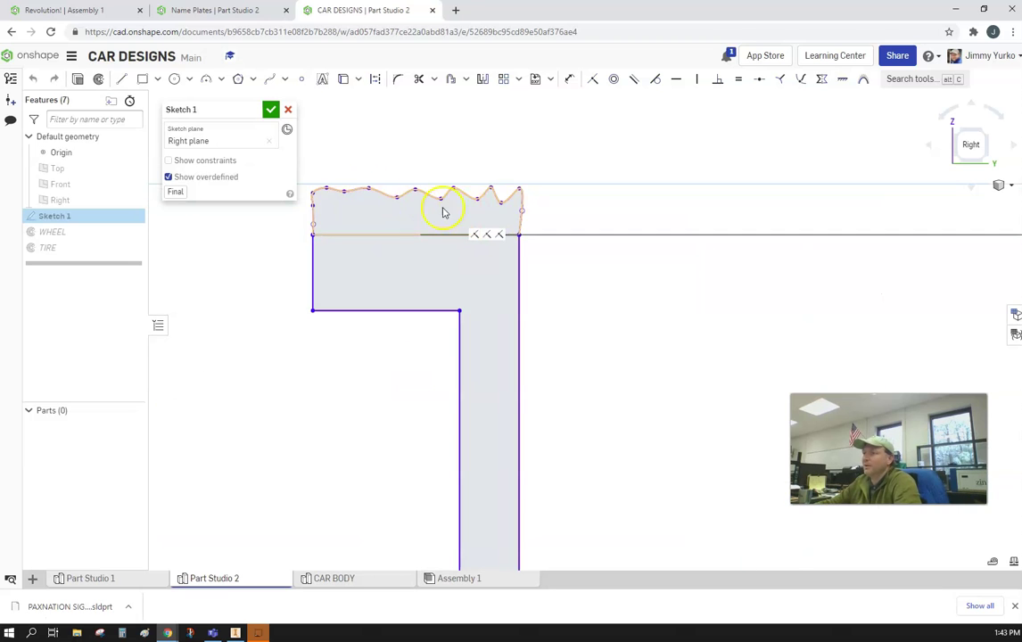
scroll(440, 210, down, 2)
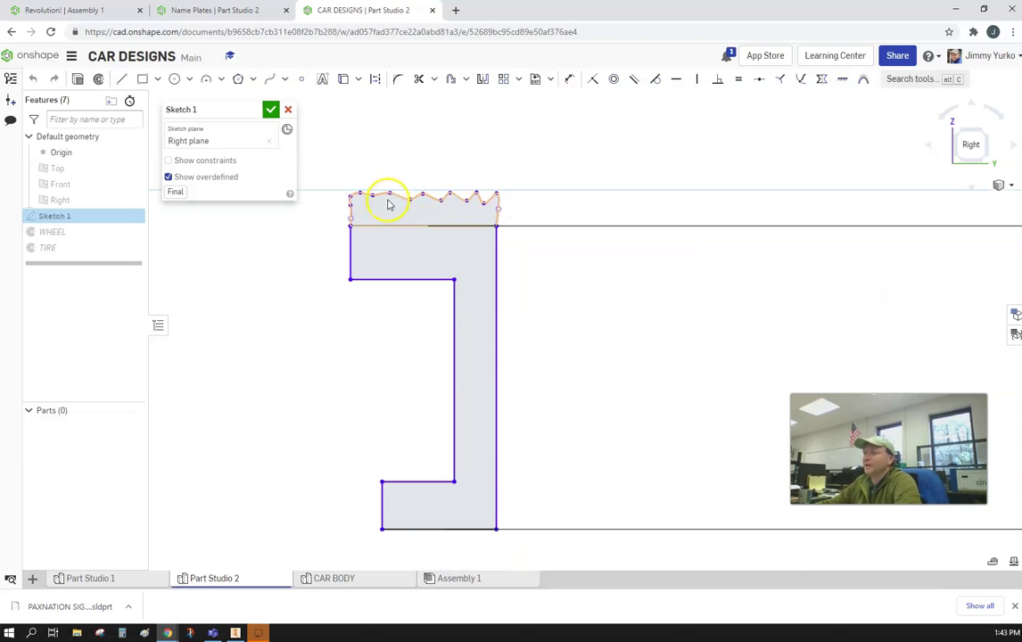
scroll(498, 360, down, 2)
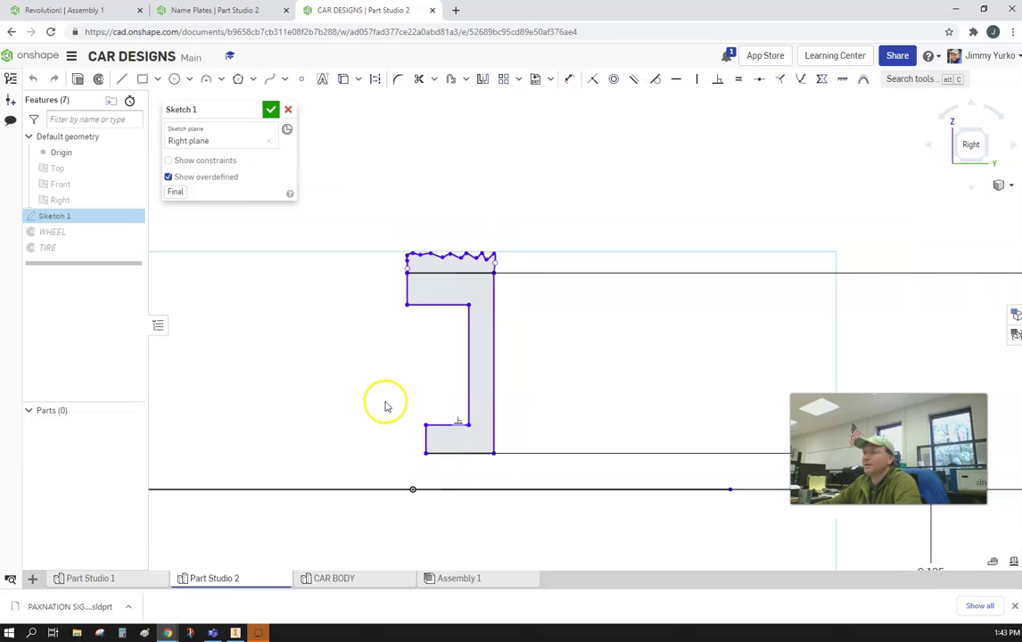
scroll(386, 403, down, 1)
middle_drag(385, 399, 430, 379)
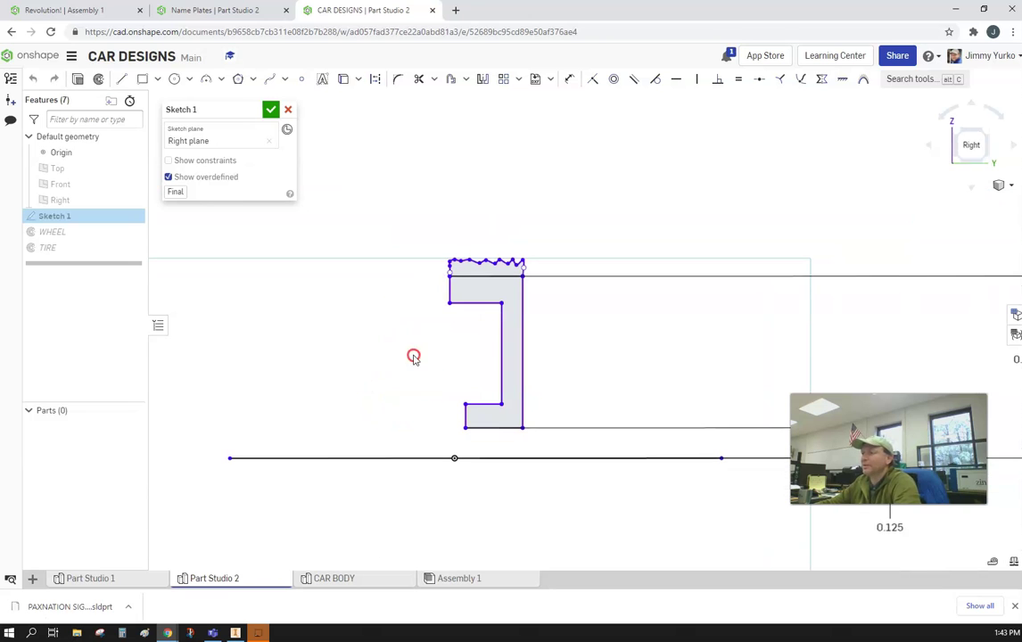
right_drag(427, 360, 415, 345)
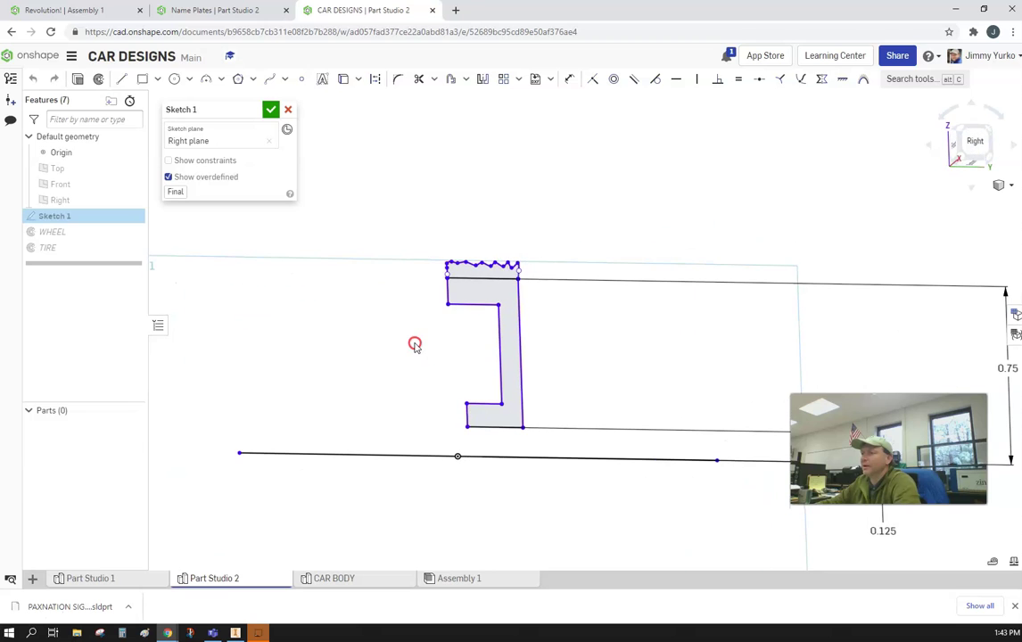
- Rename the Part Studio 2 tab to WHEEL
click(269, 110)
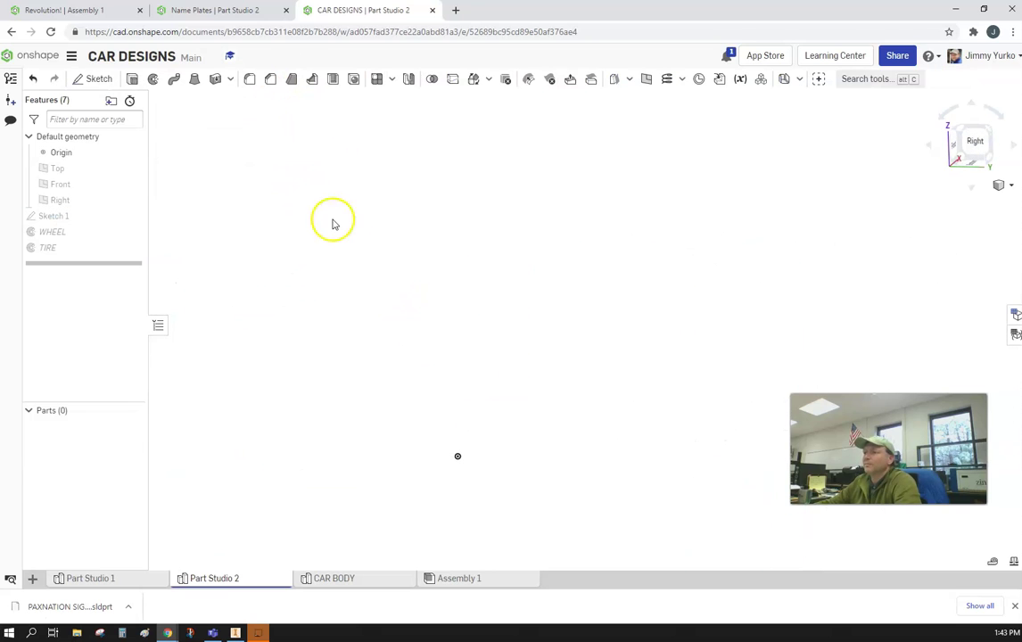
mouse_move(605, 393)
right_down()
mouse_move(580, 404)
mouse_move(632, 392)
mouse_move(622, 385)
right_up()
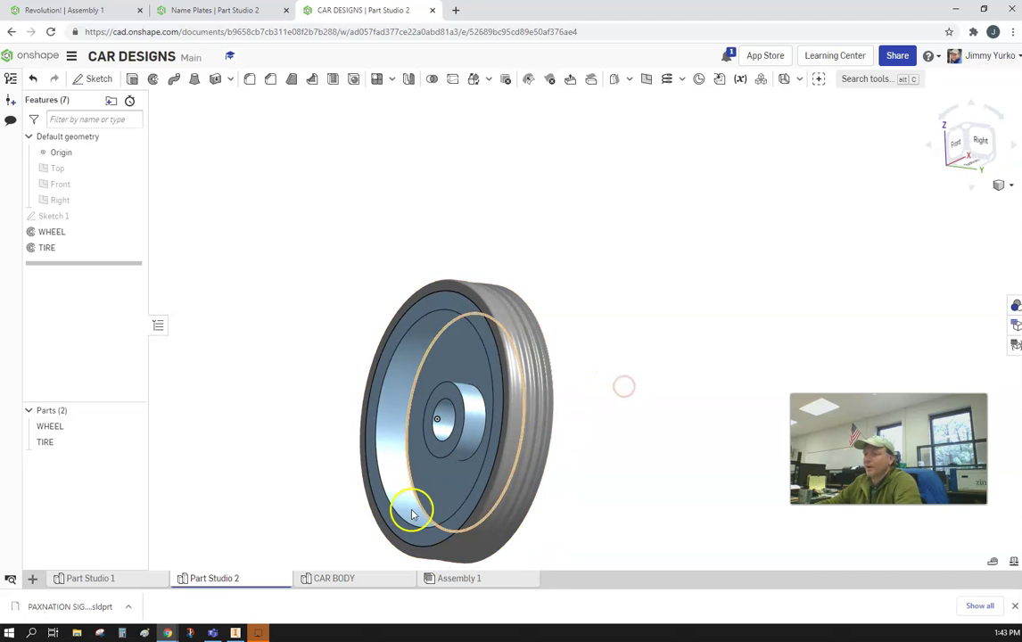
click(347, 579)
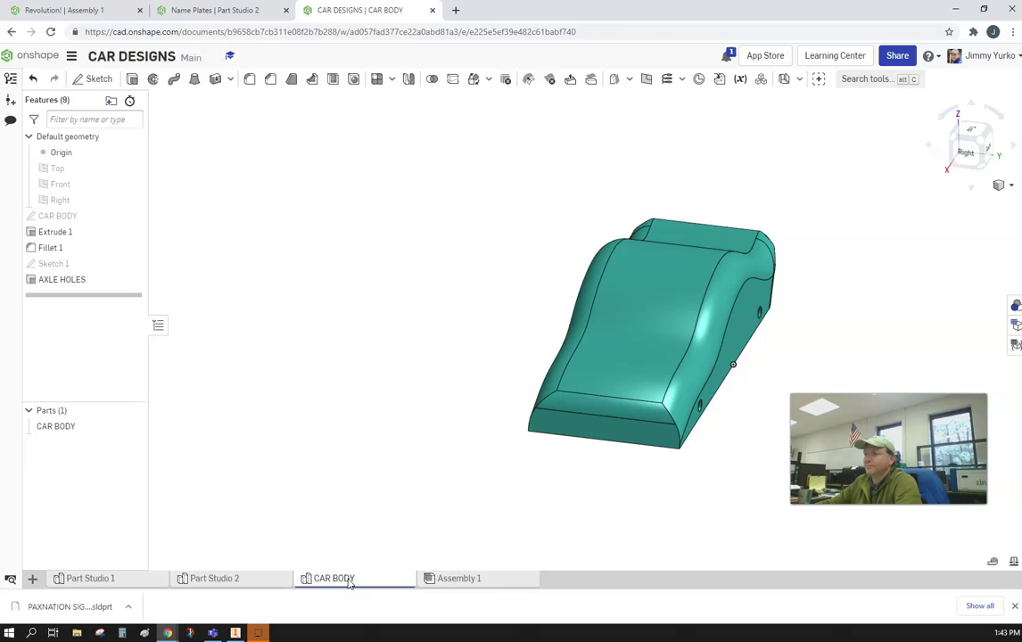
click(213, 579)
right_click(214, 578)
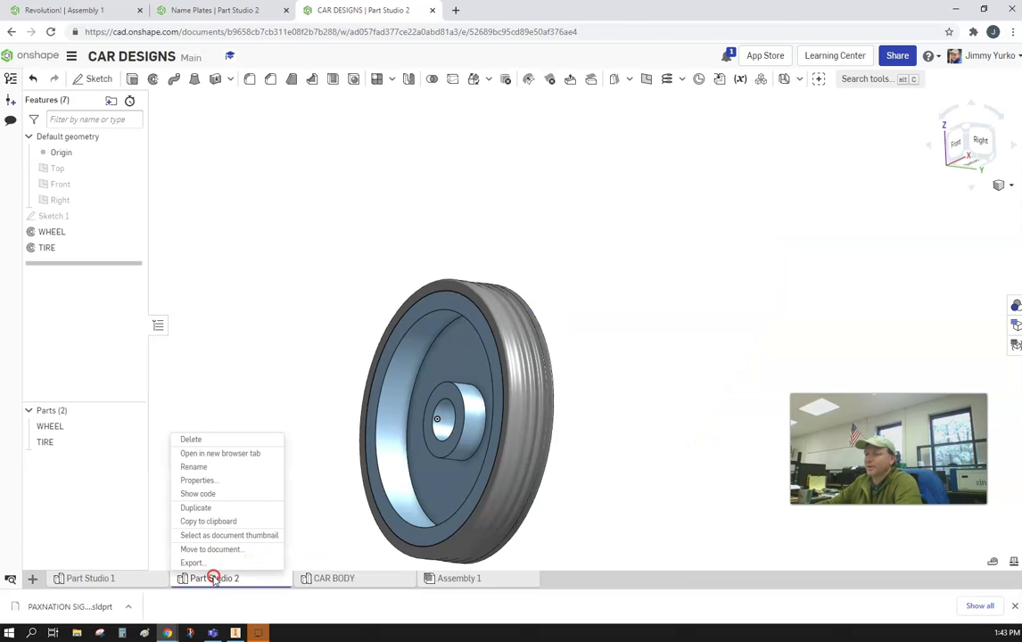
click(214, 468)
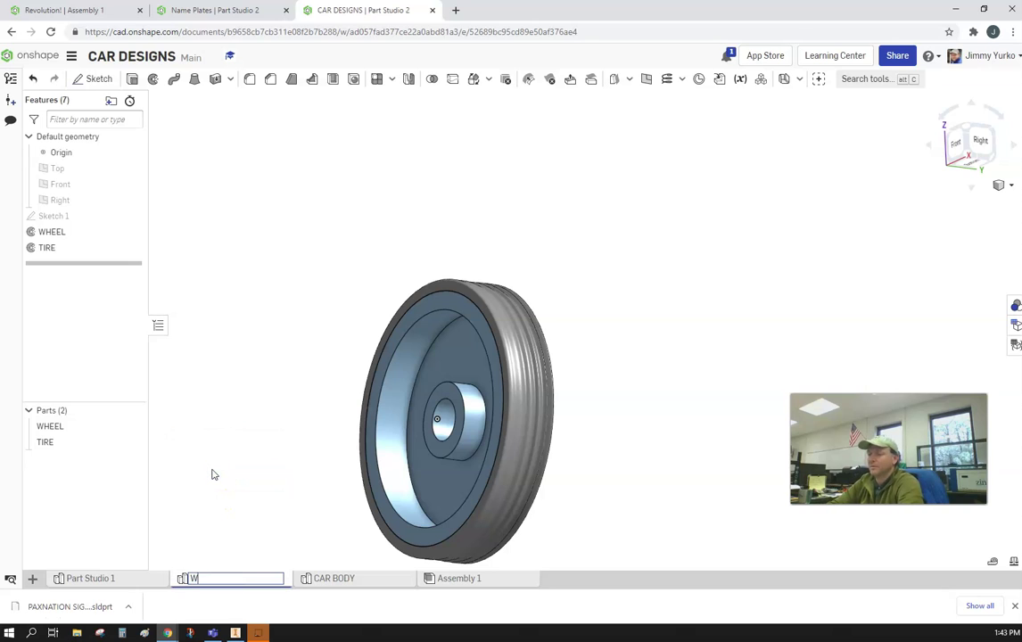
click(193, 429)
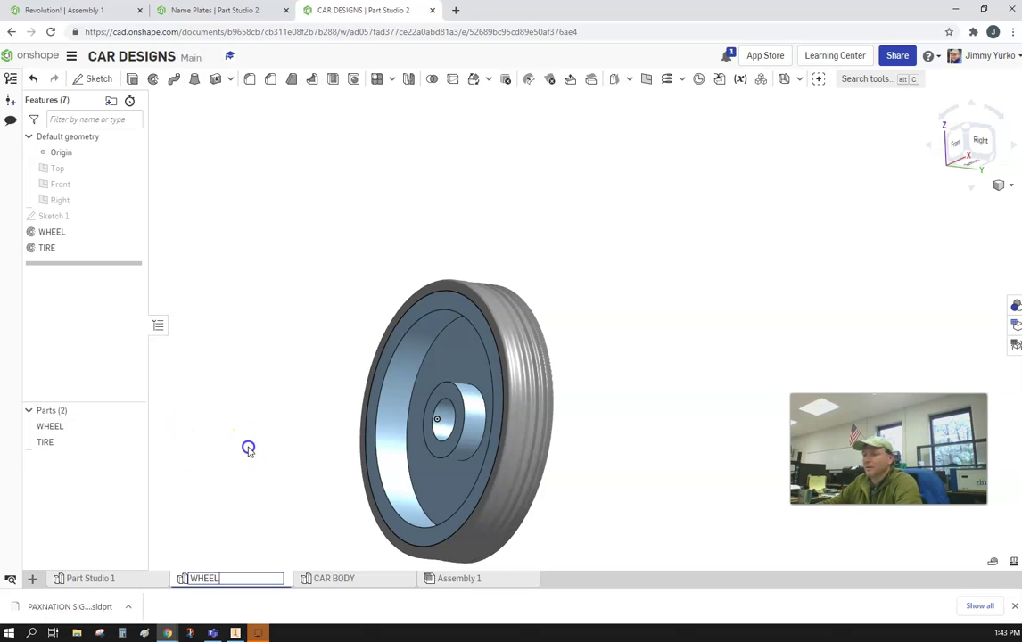
- Rename Part Studio 1 to CAR BODY 1, then delete that part studio
click(89, 578)
right_click(89, 578)
click(97, 480)
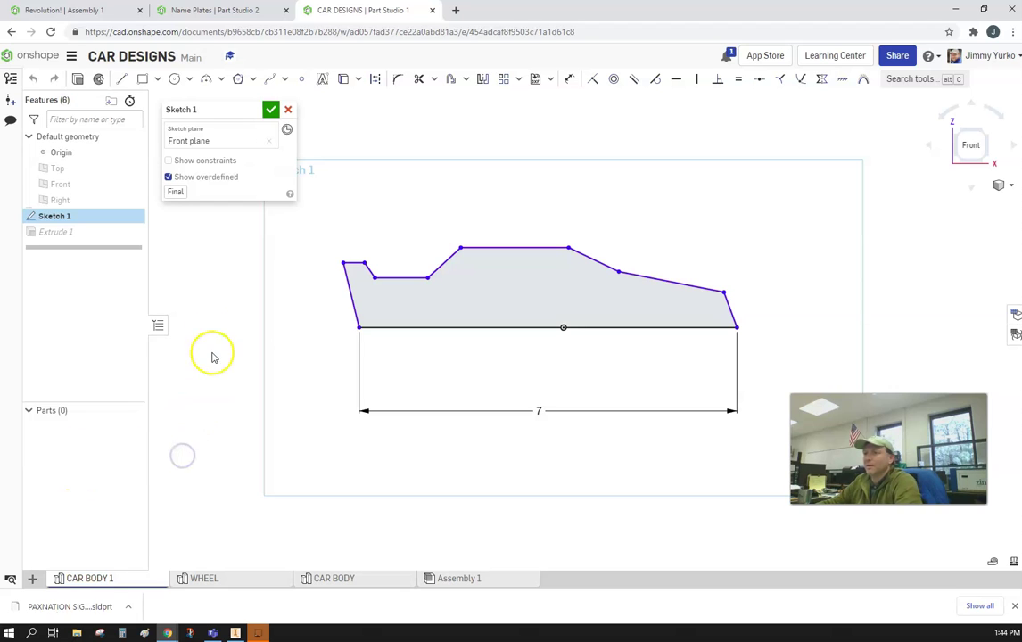
click(268, 114)
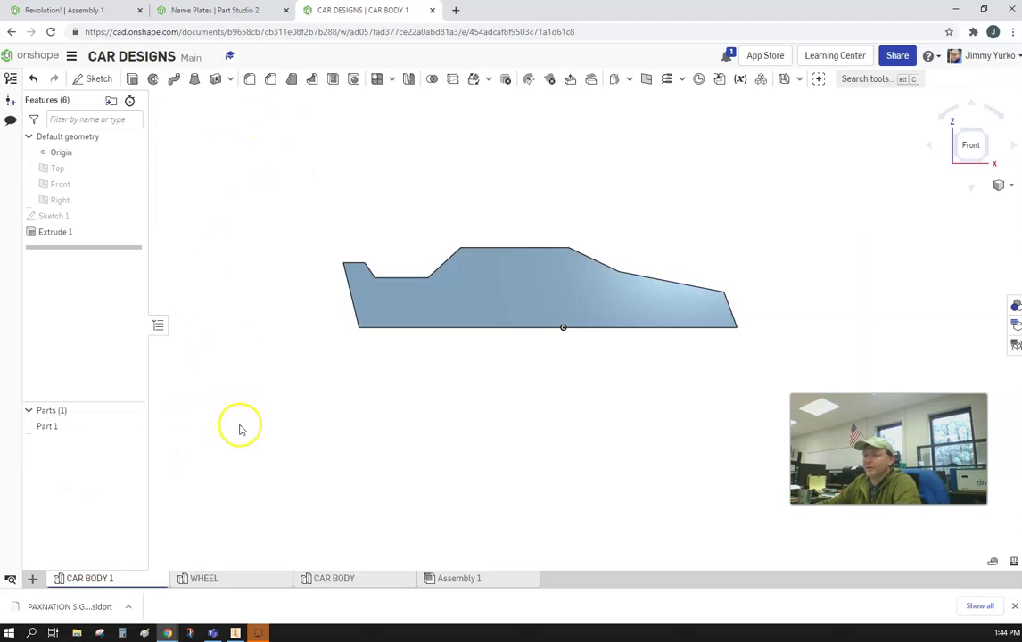
scroll(240, 431, down, 3)
right_click(125, 580)
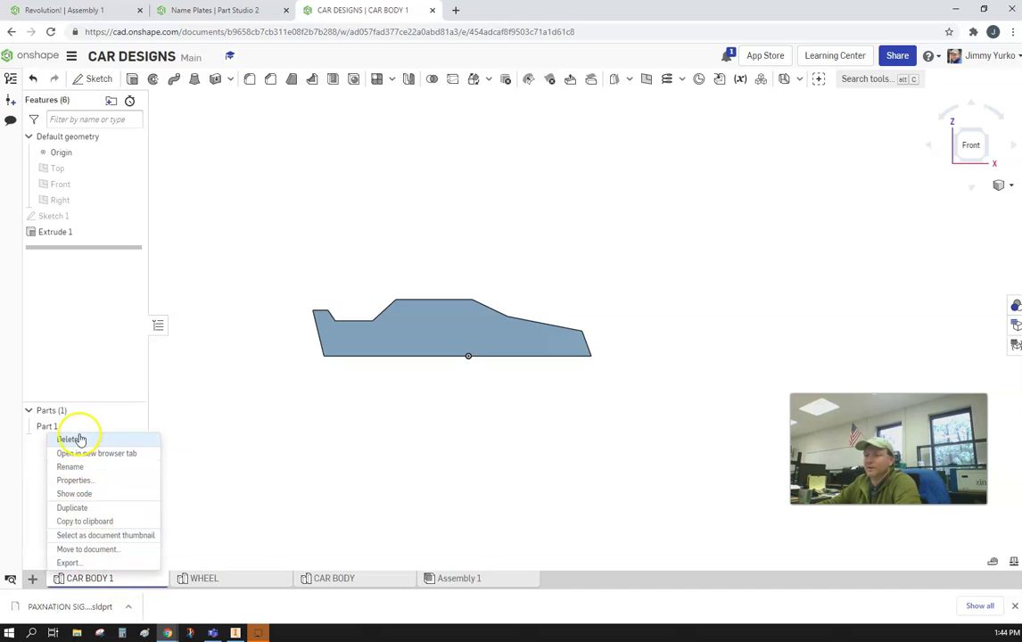
click(71, 438)
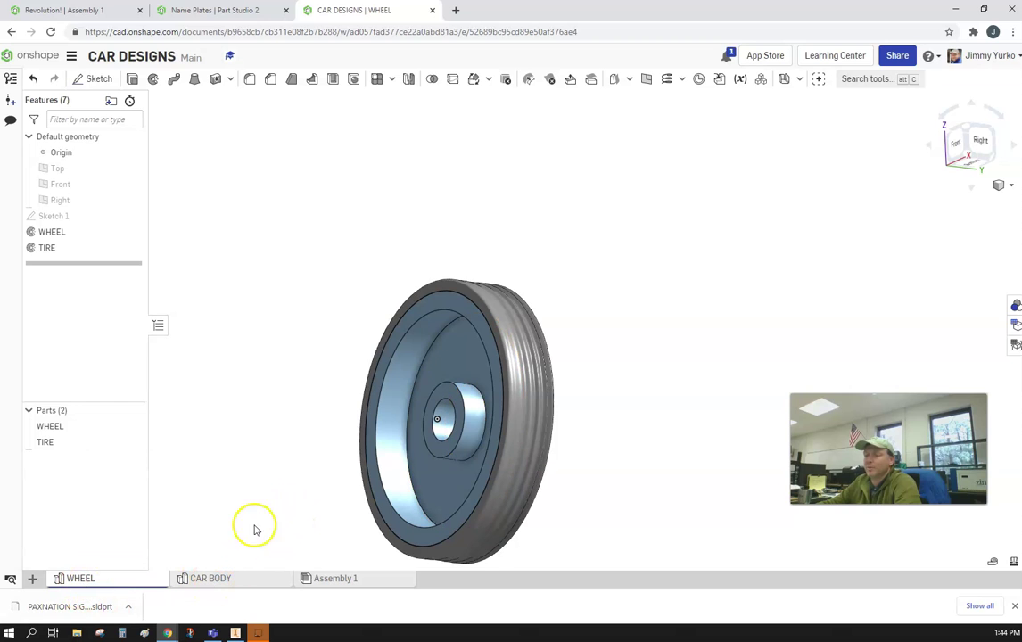
- Inspect the wheel and the car body from new angles
scroll(281, 513, down, 2)
right_drag(292, 486, 342, 408)
click(228, 575)
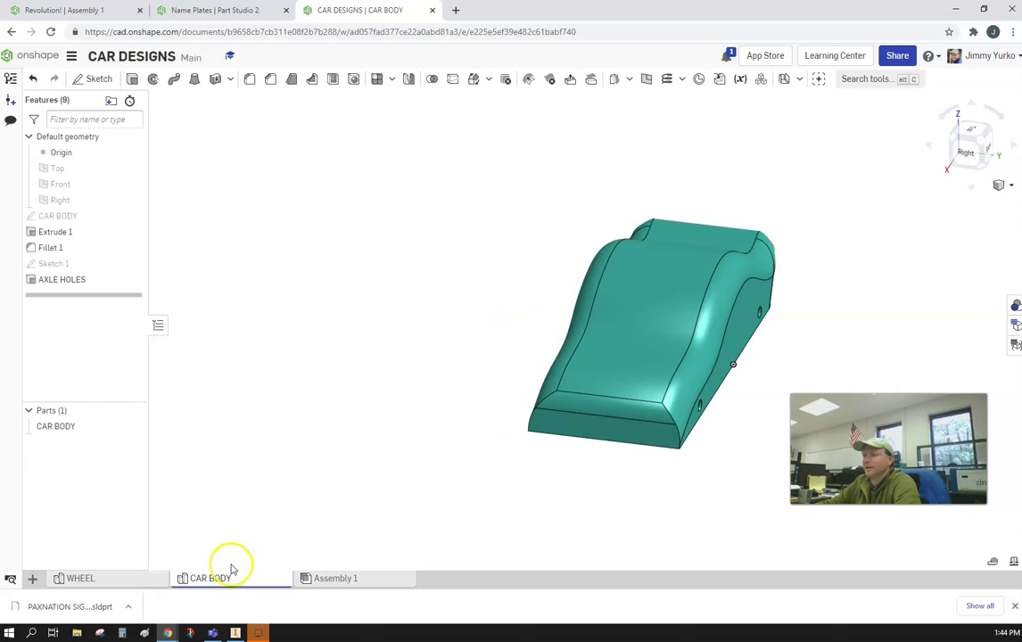
right_drag(324, 494, 368, 488)
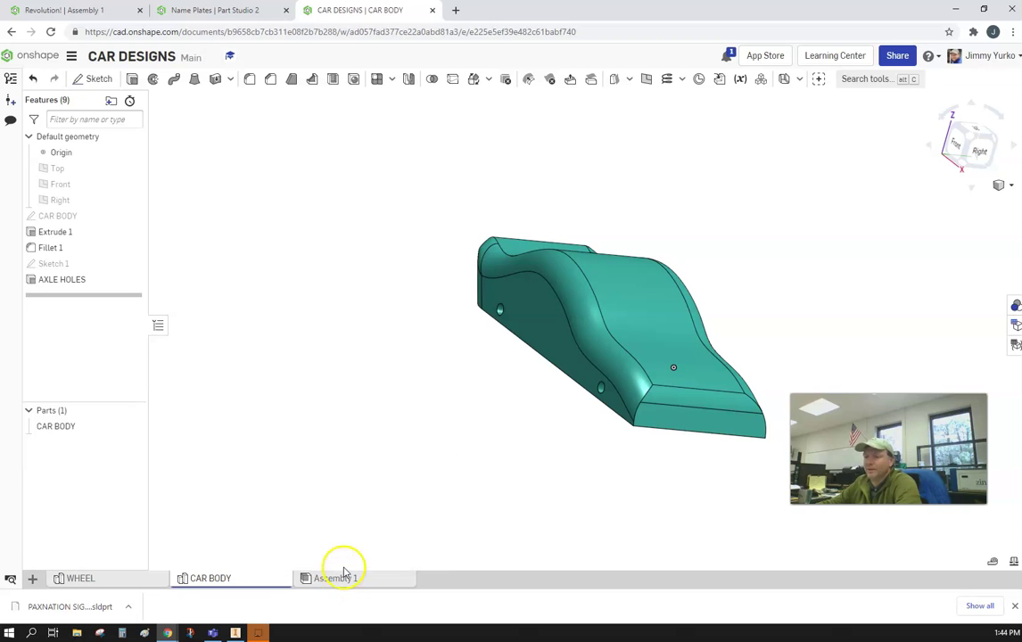
click(30, 578)
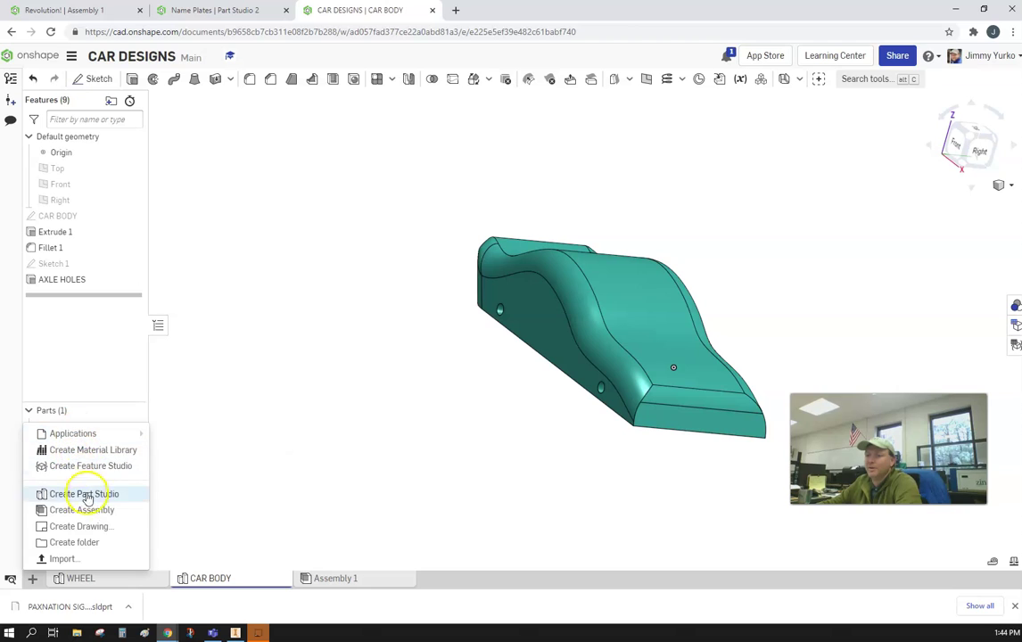
- Rename the Assembly 1 tab to CAR ASSEMBLY
click(341, 578)
right_click(341, 578)
click(344, 464)
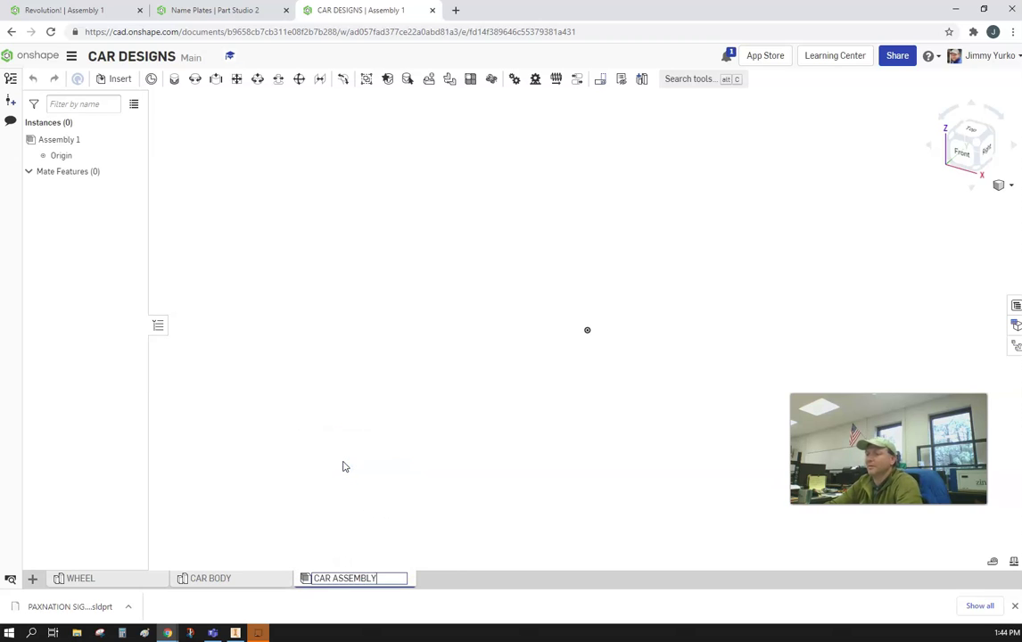
text(CAR ASSEMBLY)
click(345, 464)
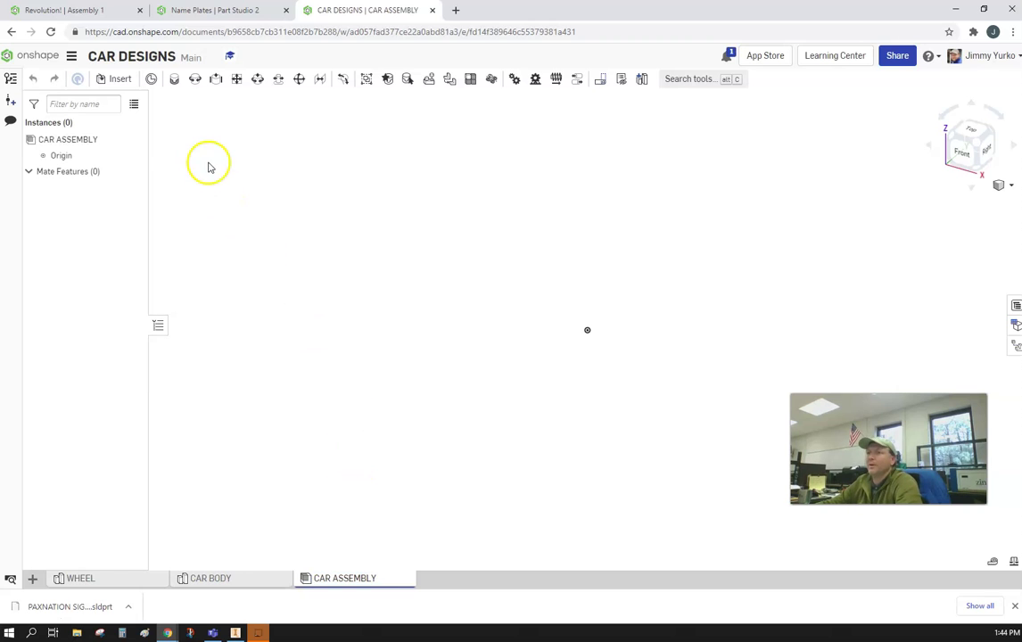
- Insert the CAR BODY and a first WHEEL set below-left of it
click(120, 80)
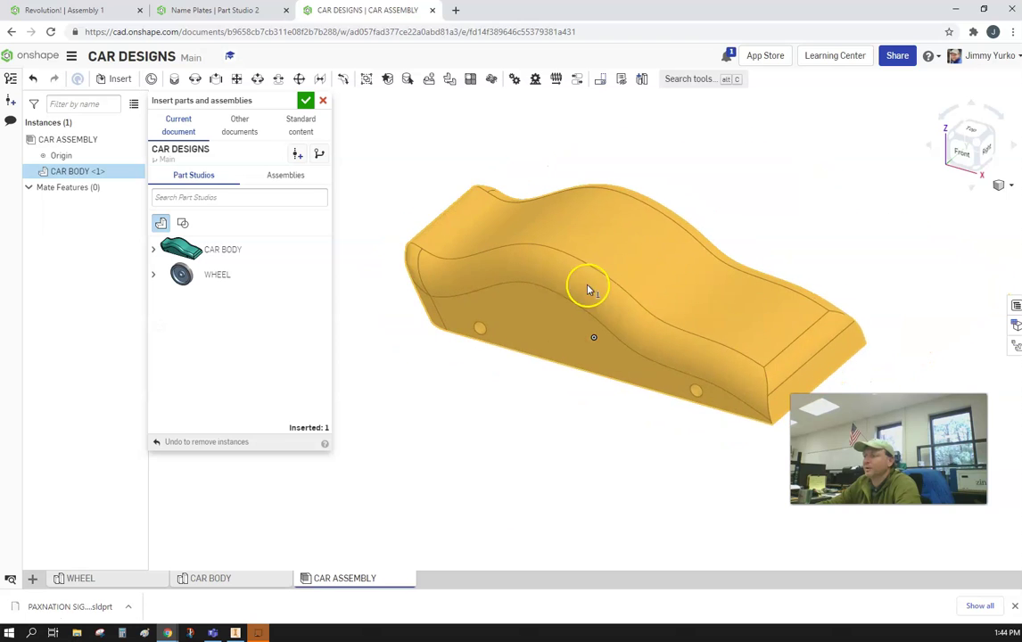
click(590, 284)
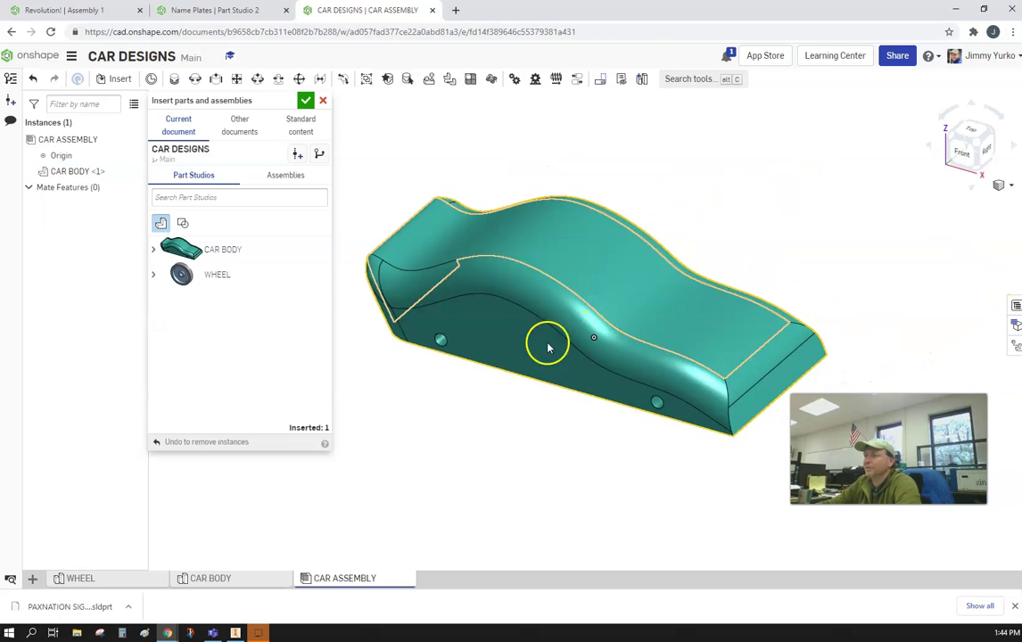
click(181, 275)
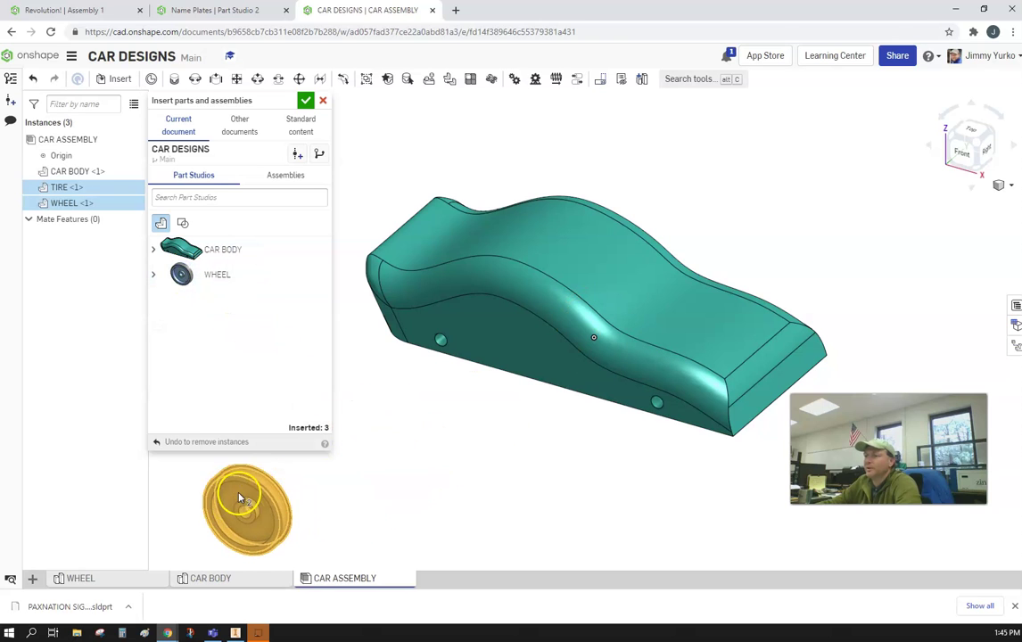
click(239, 491)
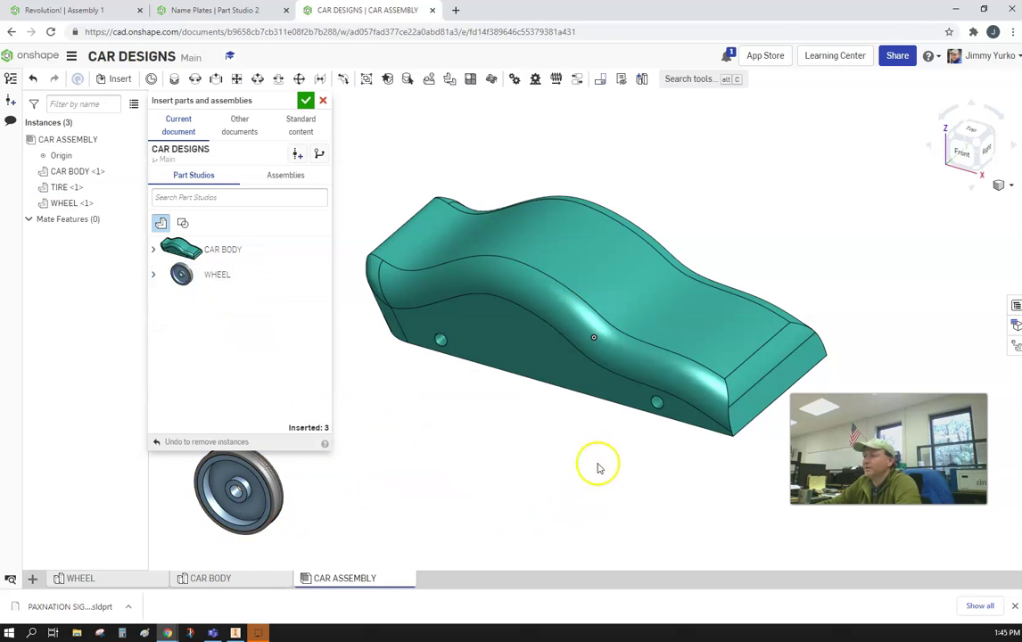
- Place three more WHEEL sets above, right of and below the body
click(206, 274)
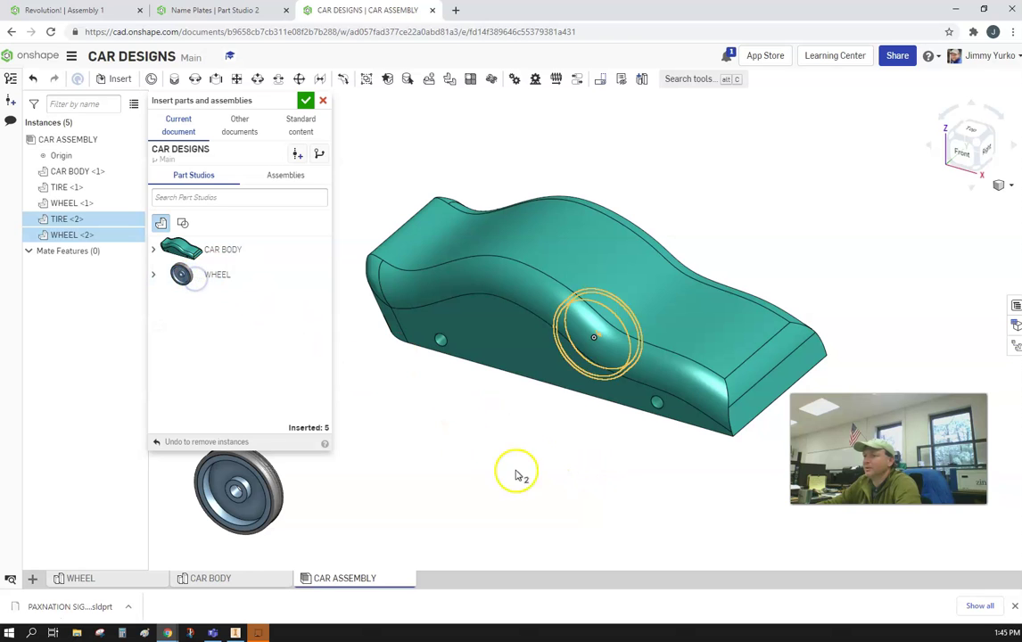
click(660, 142)
click(181, 274)
click(835, 233)
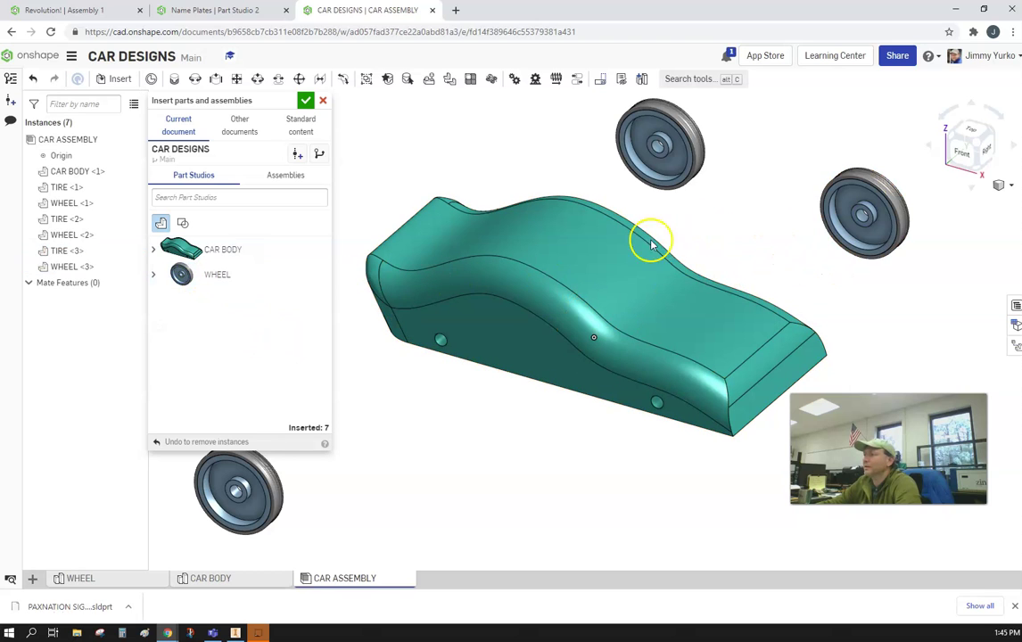
click(179, 277)
click(557, 479)
click(317, 196)
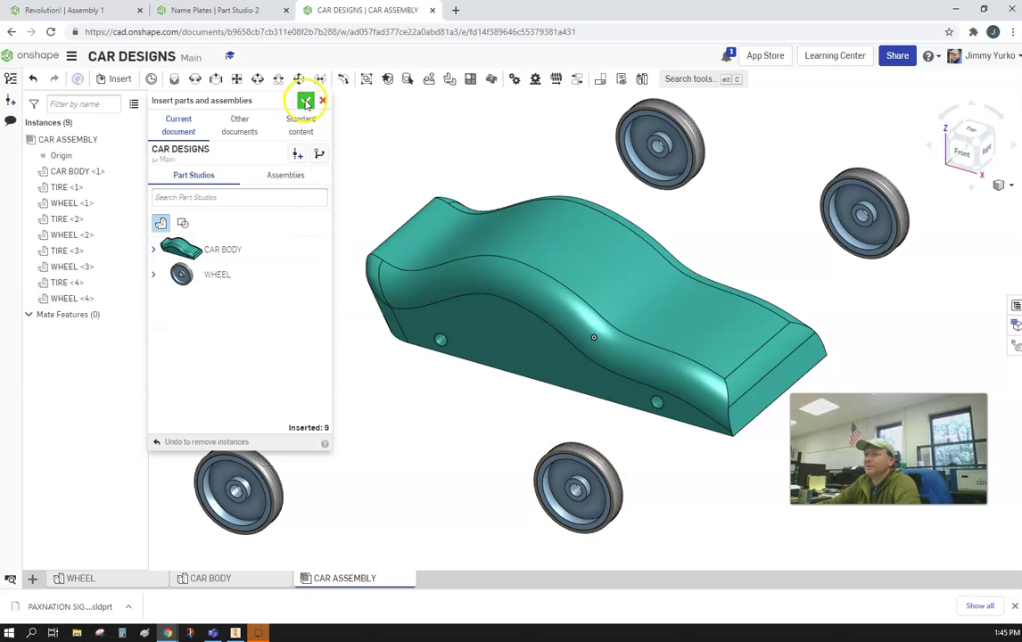
click(306, 101)
scroll(348, 188, up, 5)
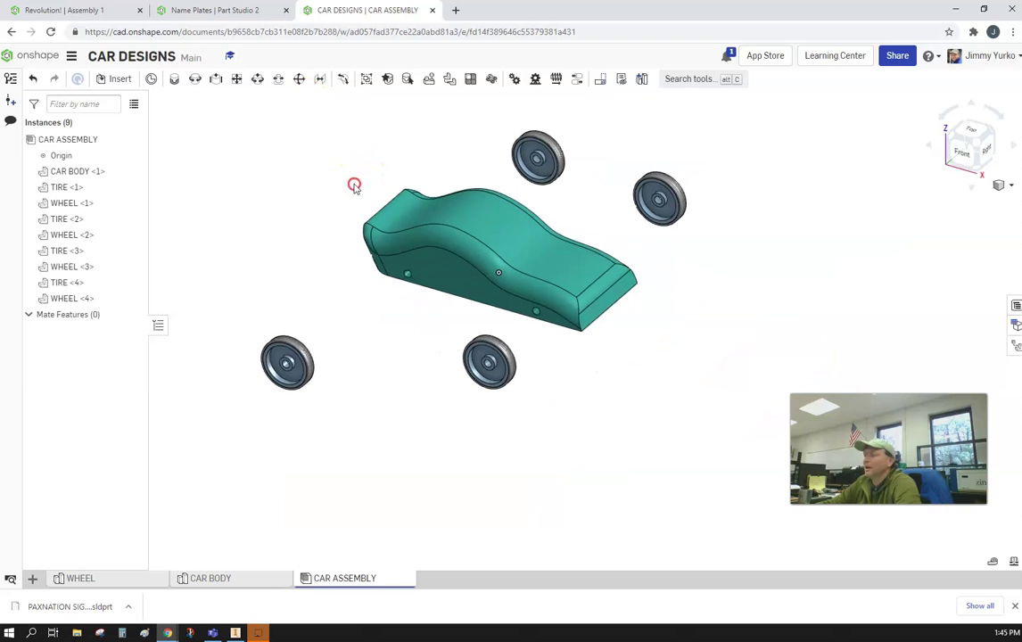
- Fix CAR BODY <1> in place, then drag the top wheel out of its tire
middle_drag(280, 248, 335, 229)
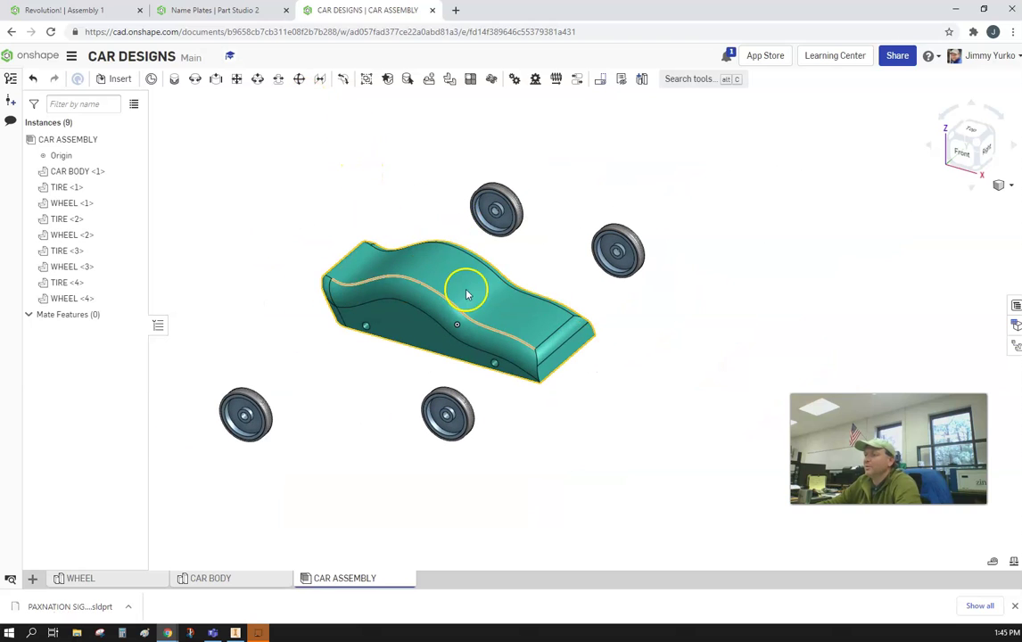
drag(335, 281, 479, 291)
mouse_move(696, 321)
right_down()
mouse_move(704, 312)
mouse_move(618, 299)
mouse_move(684, 328)
right_up()
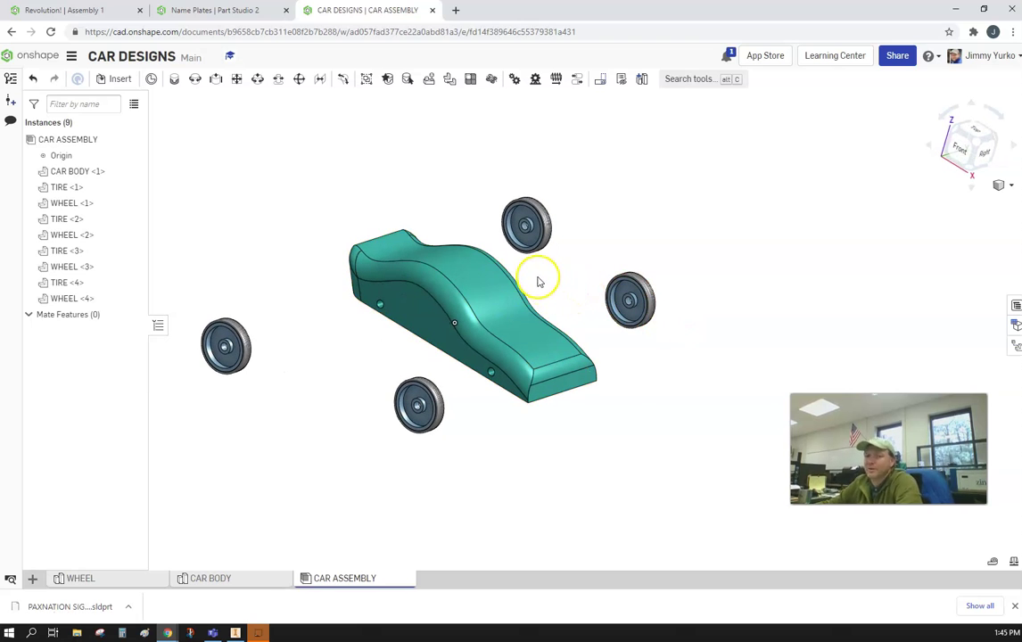
right_drag(542, 312, 589, 296)
click(486, 296)
right_click(480, 310)
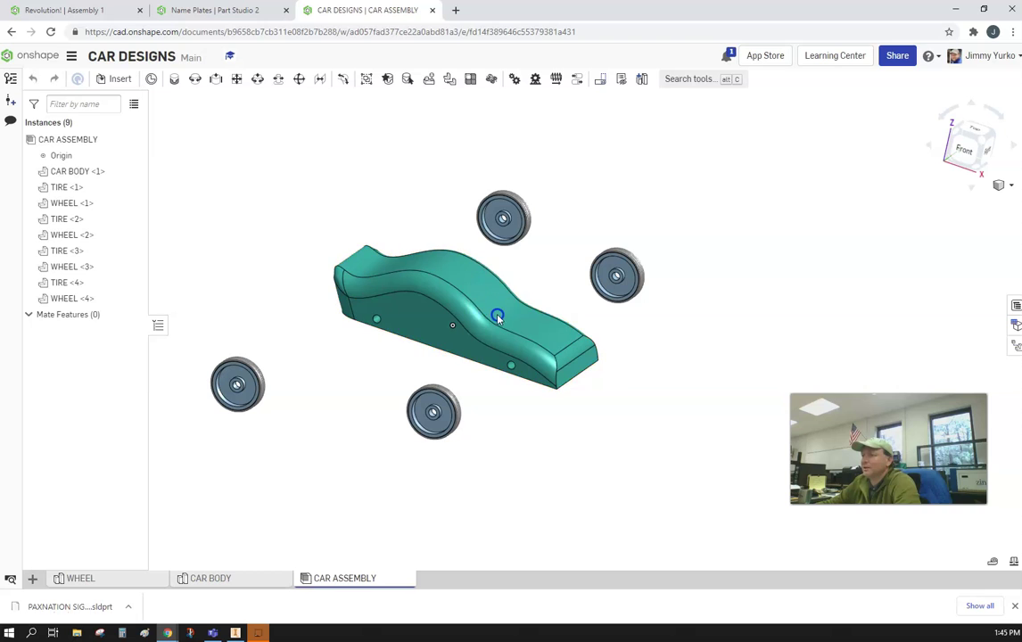
drag(498, 318, 497, 317)
right_click(496, 317)
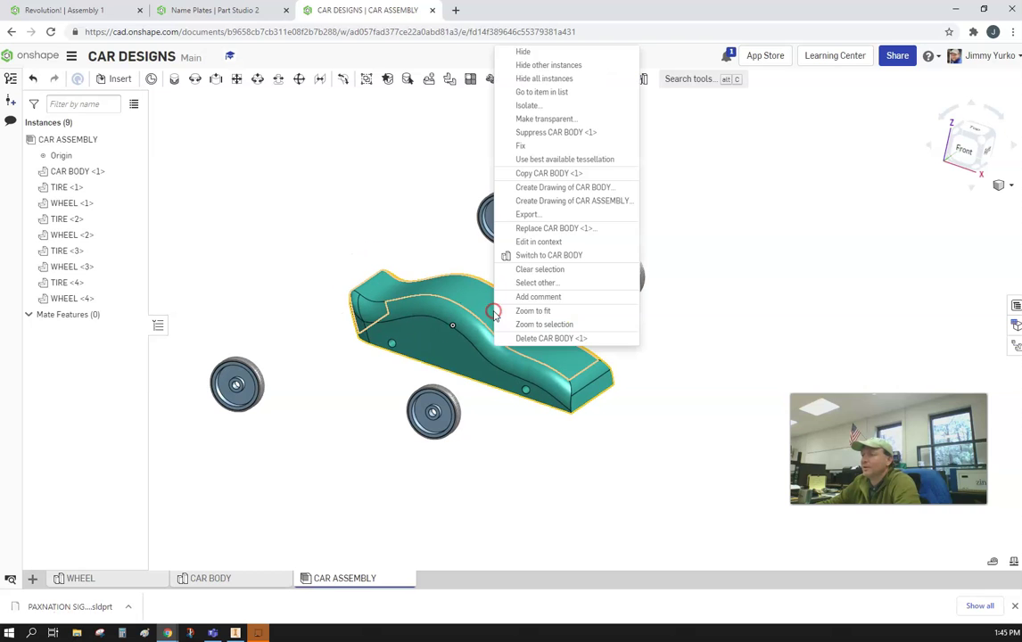
click(523, 147)
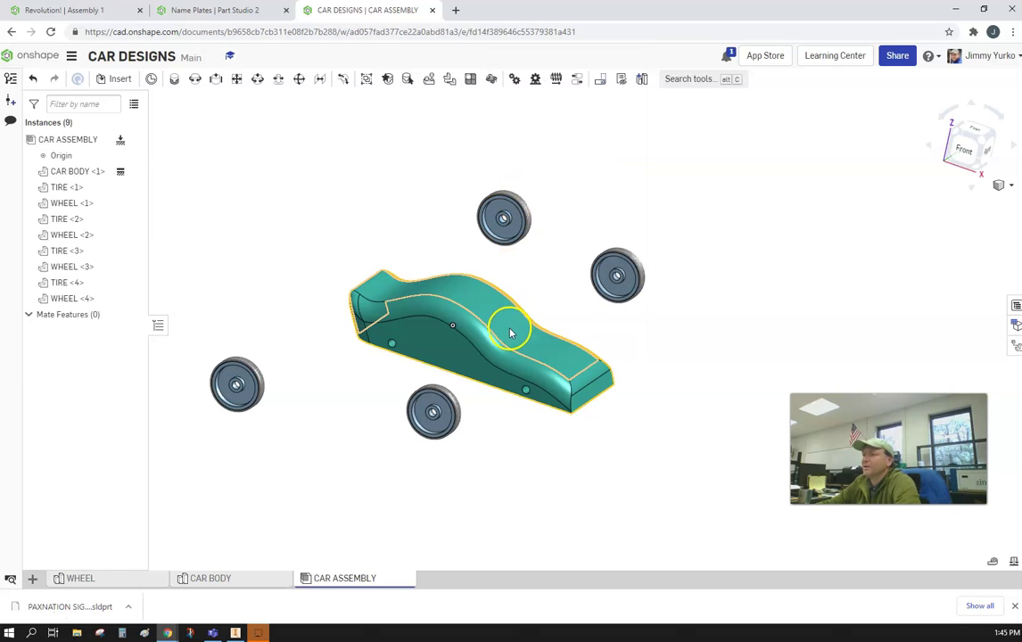
click(662, 340)
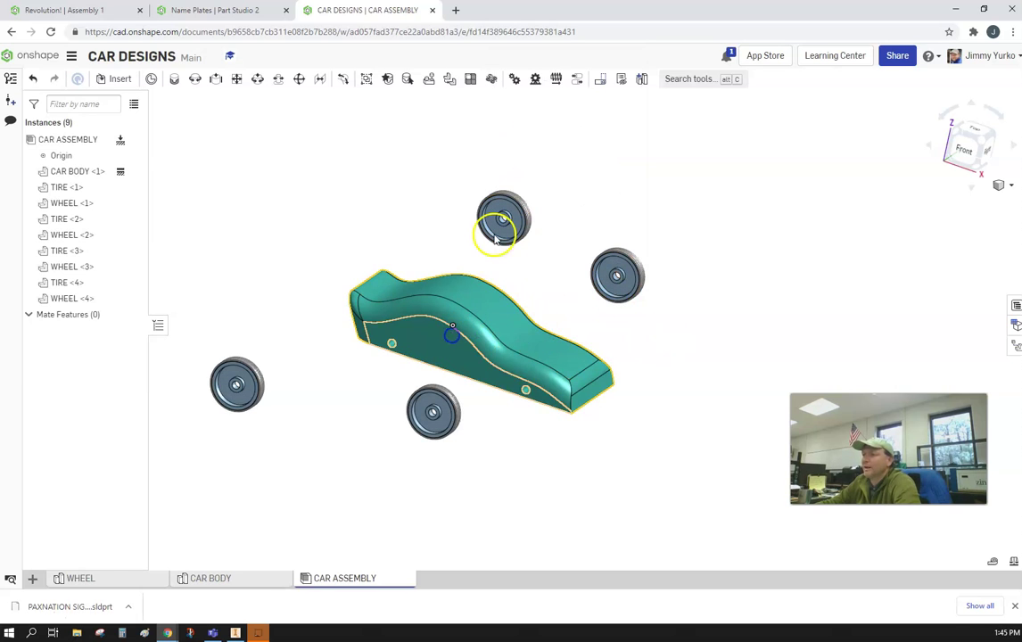
drag(481, 226, 455, 228)
- Undo the wheel move and group the top wheel with its tire as WHEEL 1
key(ctrl+z)
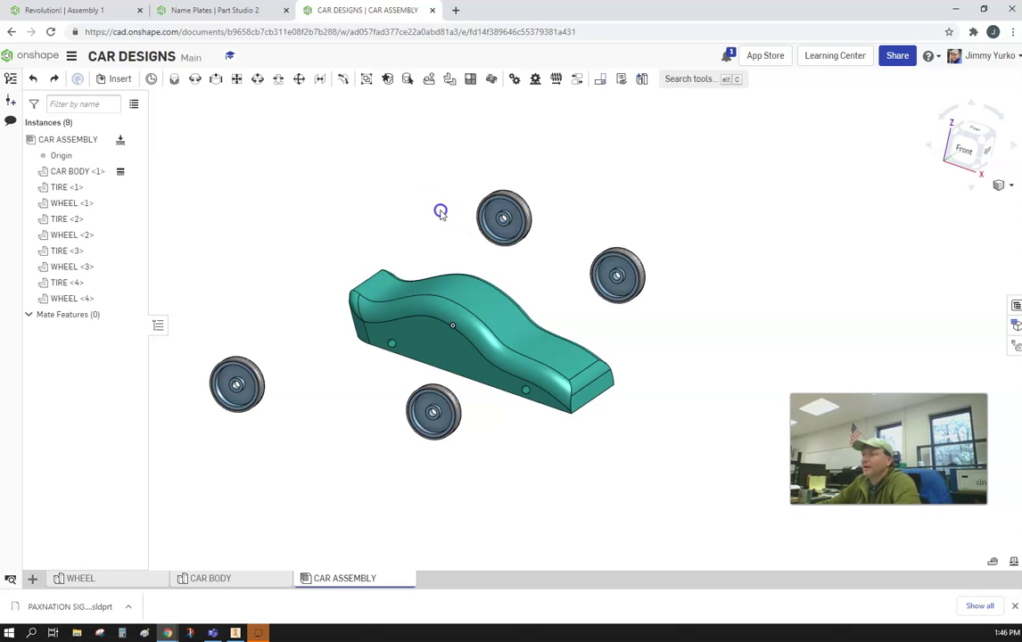
drag(443, 166, 539, 260)
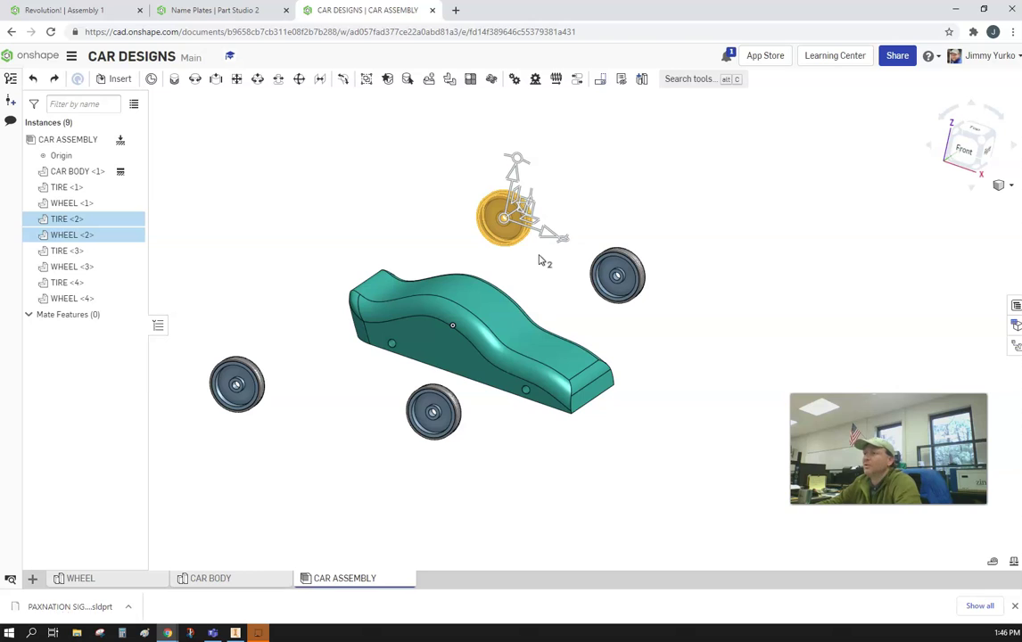
click(525, 265)
drag(447, 161, 548, 259)
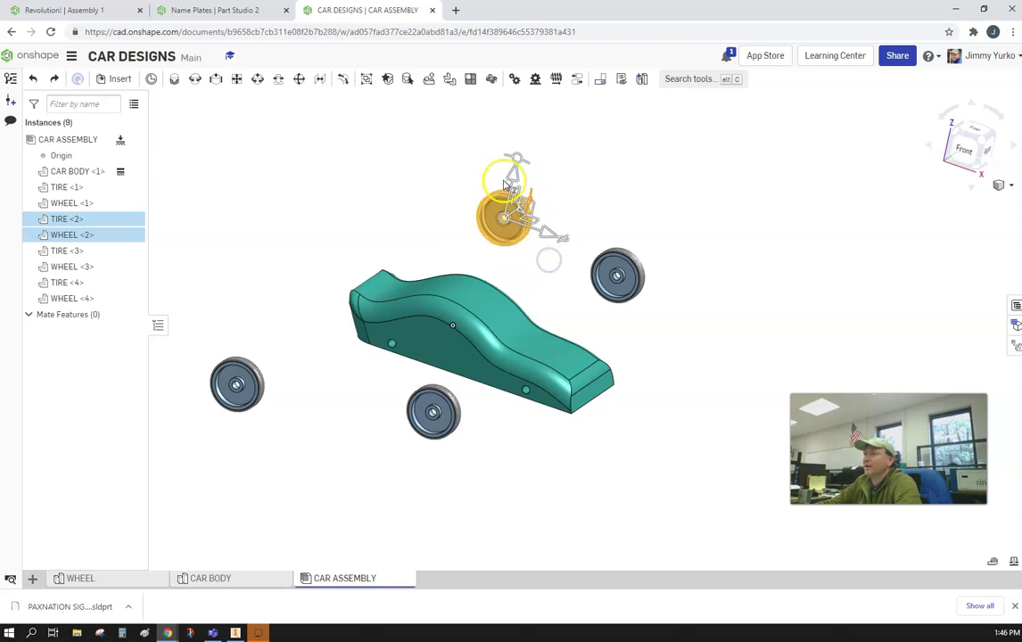
click(368, 80)
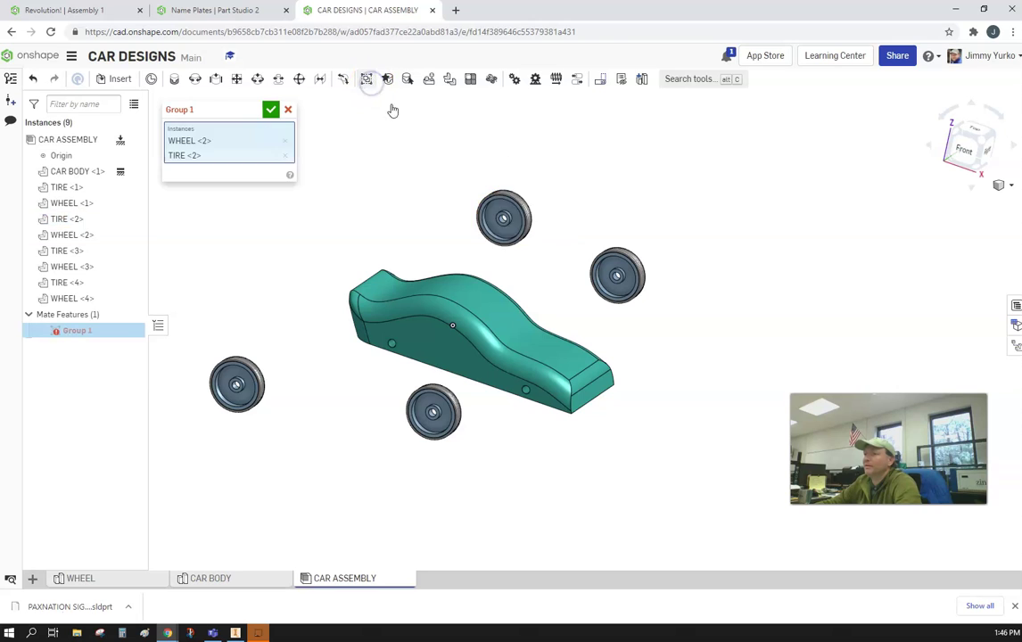
click(270, 110)
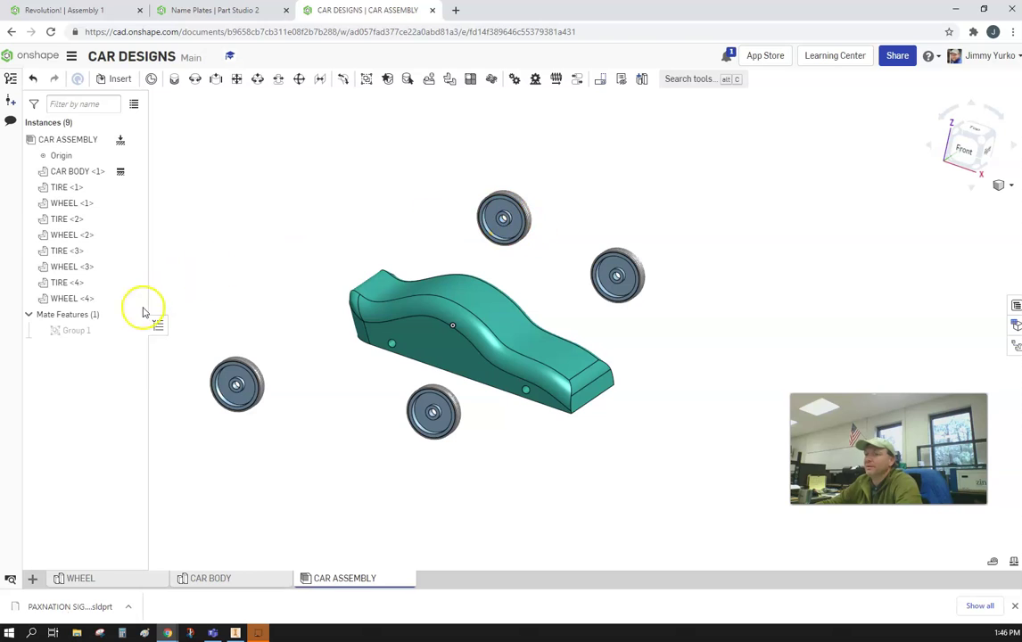
right_click(64, 332)
click(86, 338)
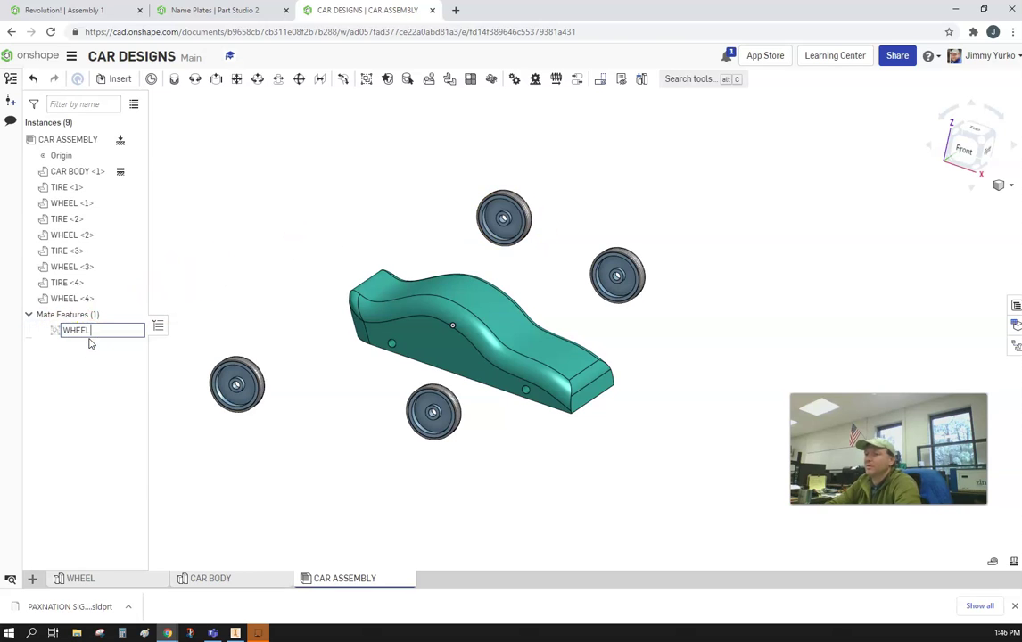
text(WHEEL 1)
click(605, 208)
- Group the right wheel and its tire as LEFT FRONT WHEEL
drag(576, 228, 664, 312)
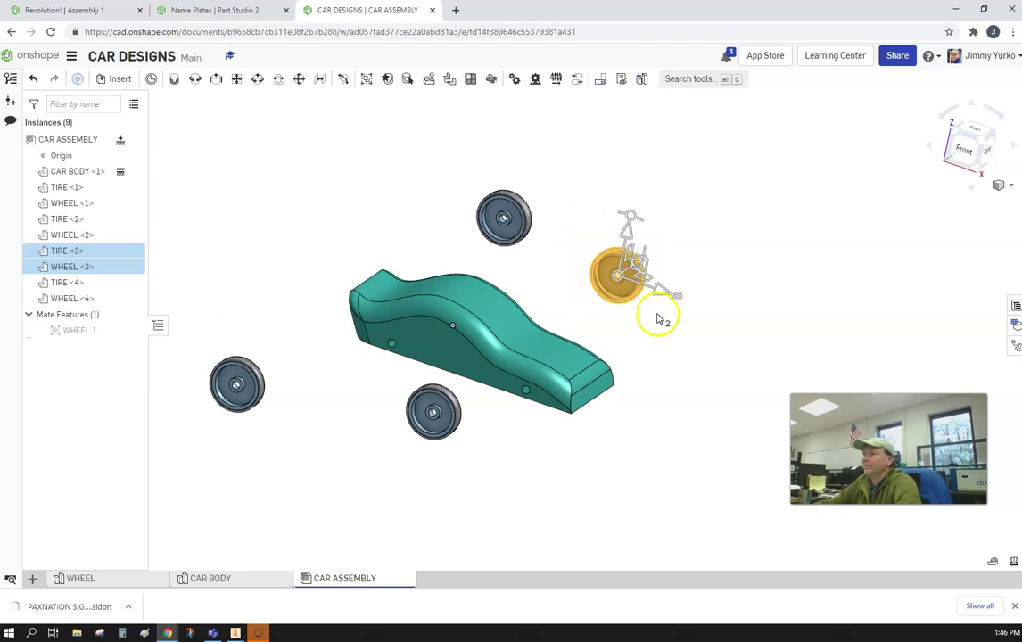
click(366, 79)
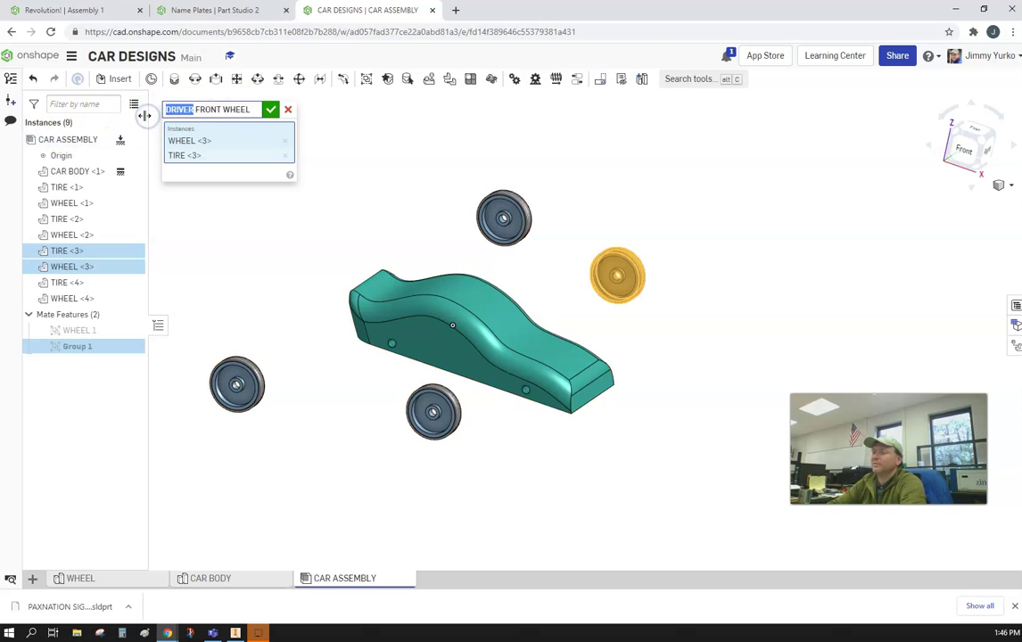
text(LEFT)
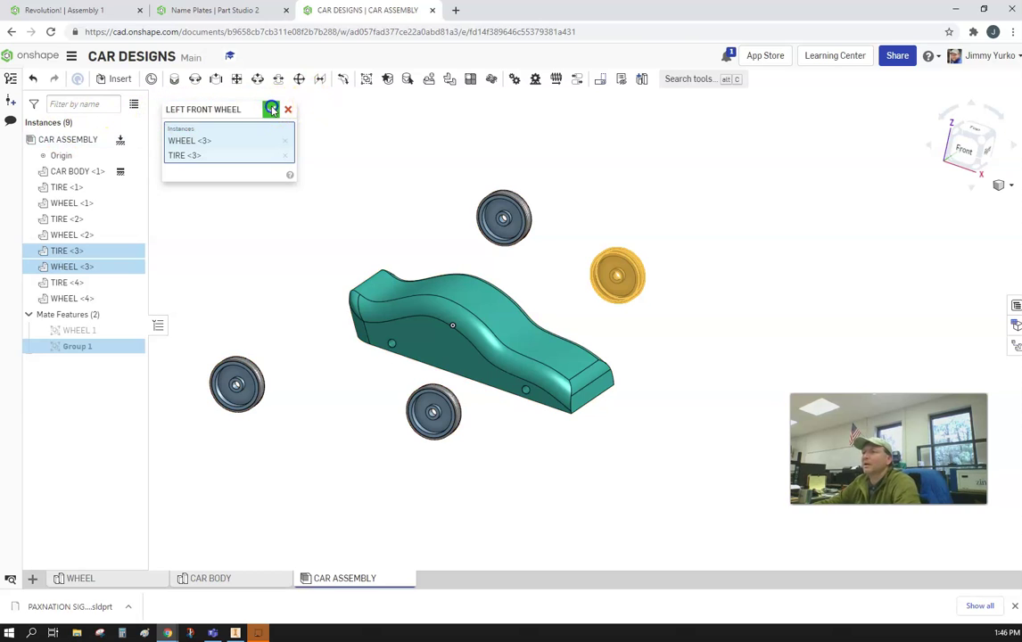
click(270, 109)
- Group TIRE <4> and WHEEL <4> as RIGHT FRONT WHEEL
click(433, 412)
click(366, 78)
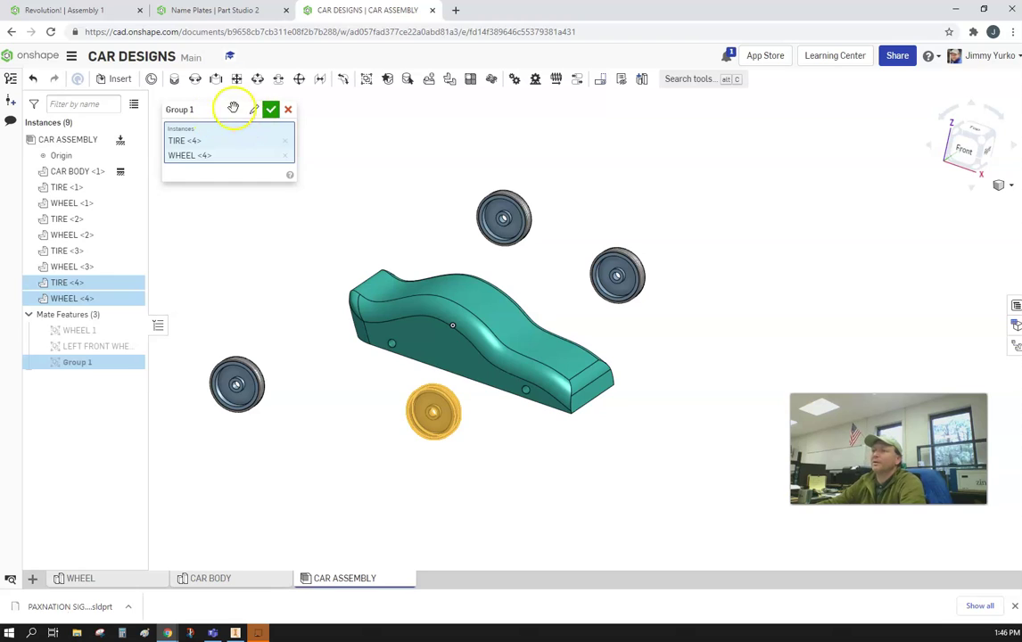
click(253, 112)
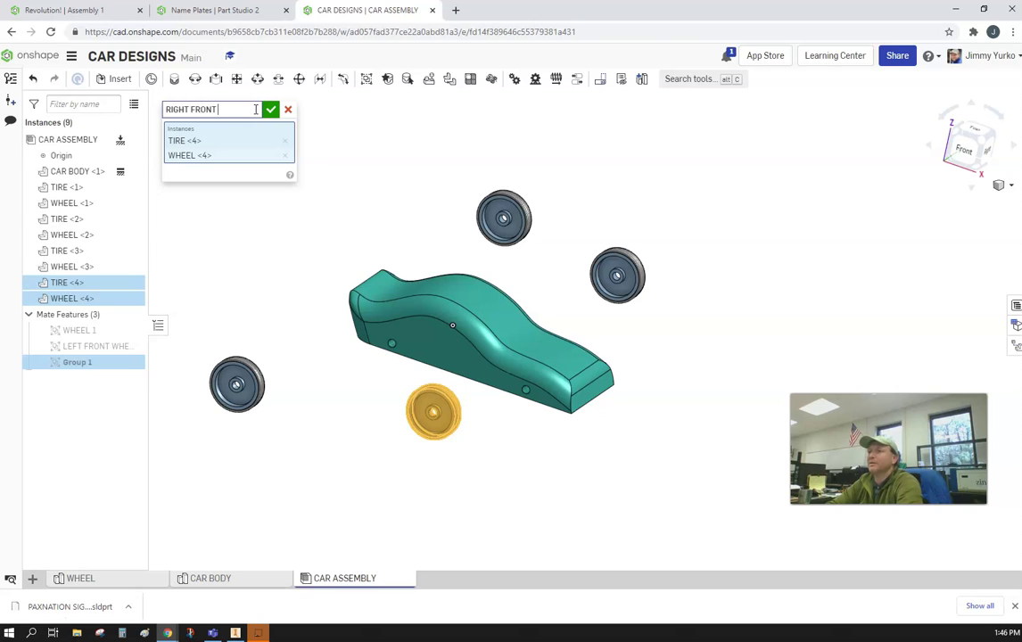
text(RIGHT FRONT WHEEL)
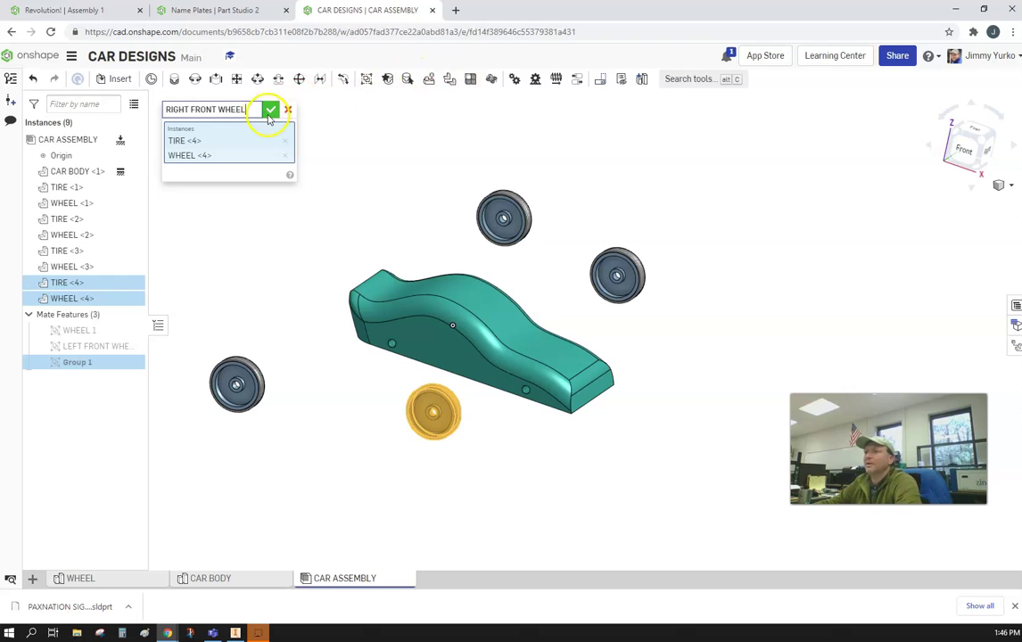
click(270, 109)
click(219, 366)
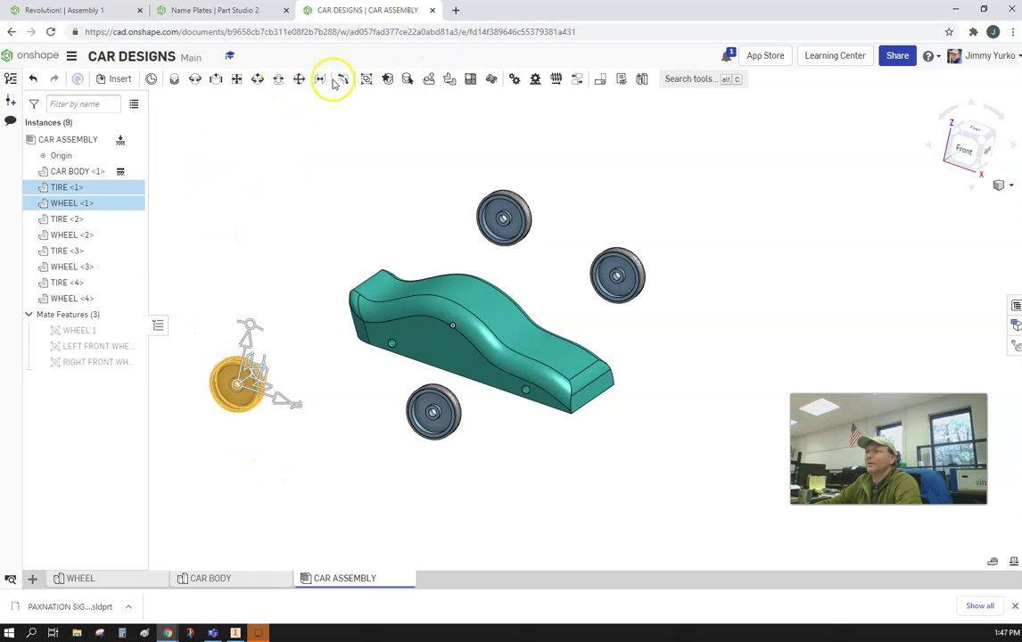
- Group WHEEL <1> and TIRE <1> as RIGHT REAL WHEEL
click(367, 81)
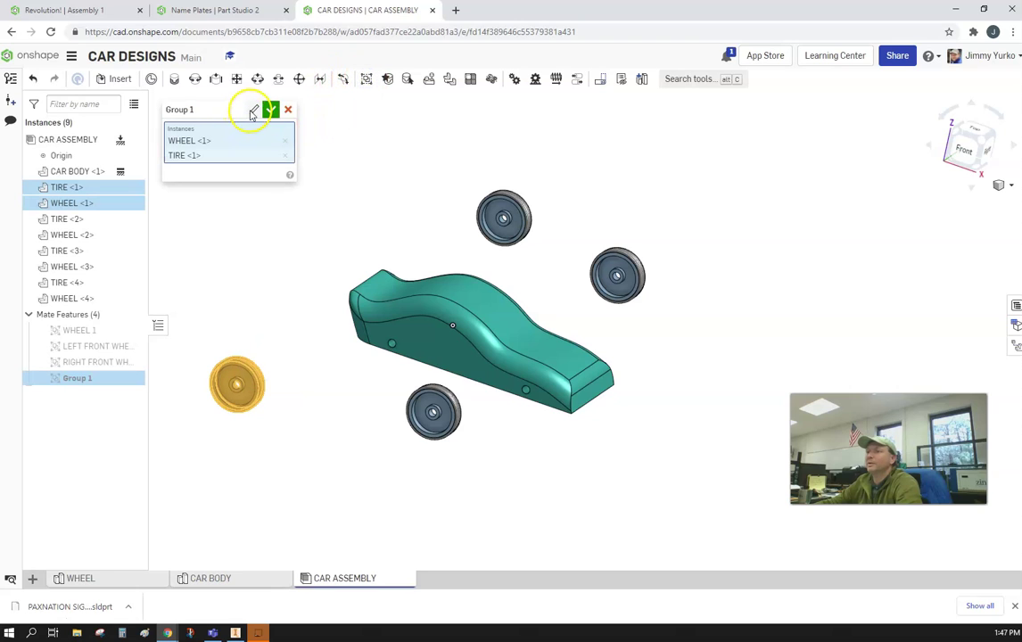
click(253, 110)
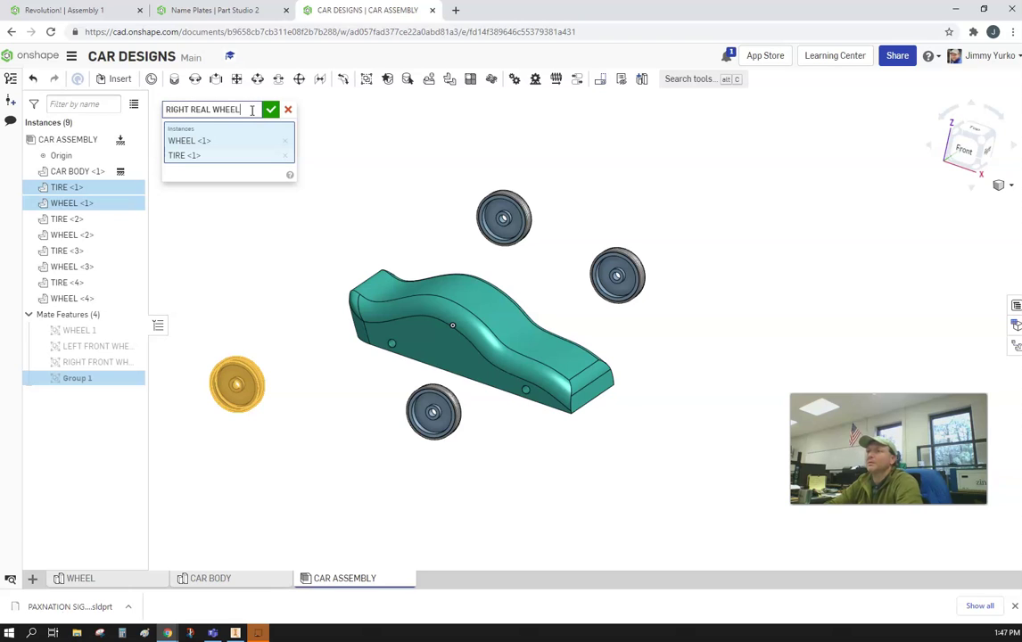
click(270, 110)
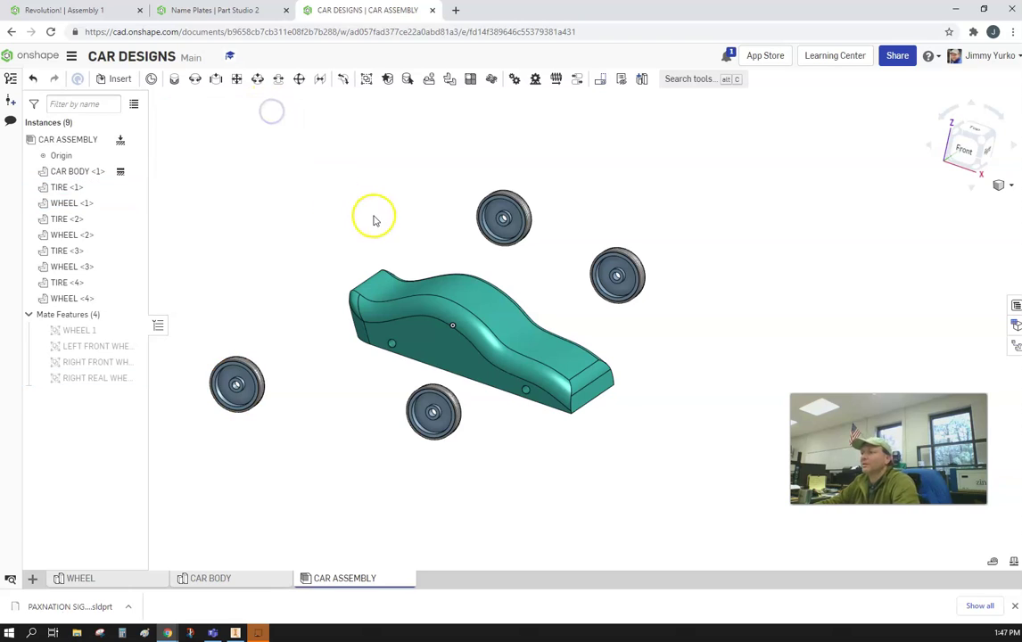
- Nudge the top and bottom-left wheel sets, then view the assembly from above
drag(420, 203, 416, 204)
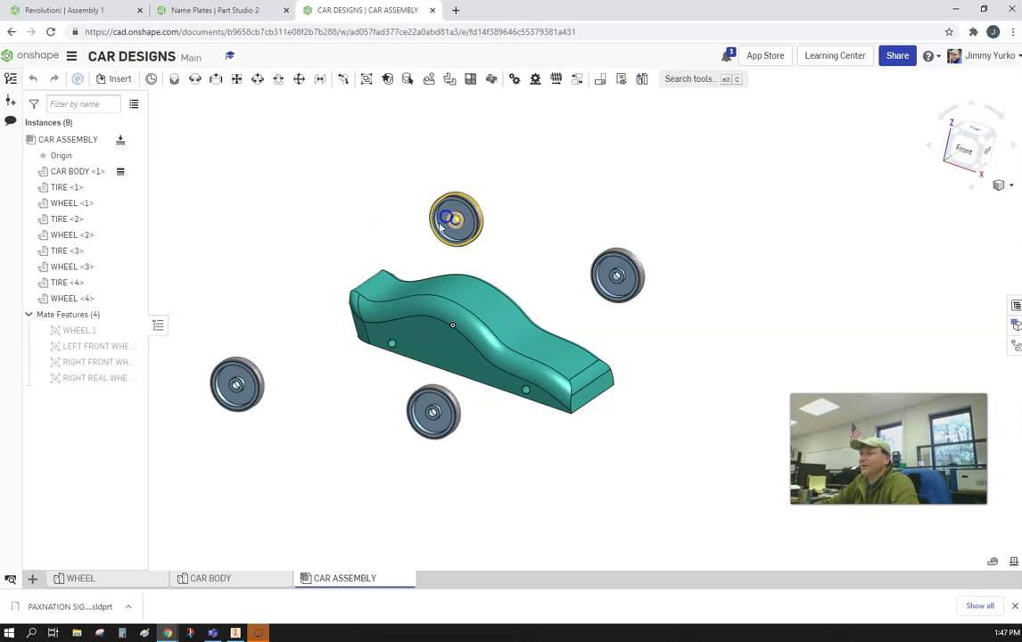
click(256, 369)
drag(307, 352, 309, 352)
click(976, 134)
- In Top view, pull the wheel set buried in the car body out above the car
scroll(785, 241, down, 5)
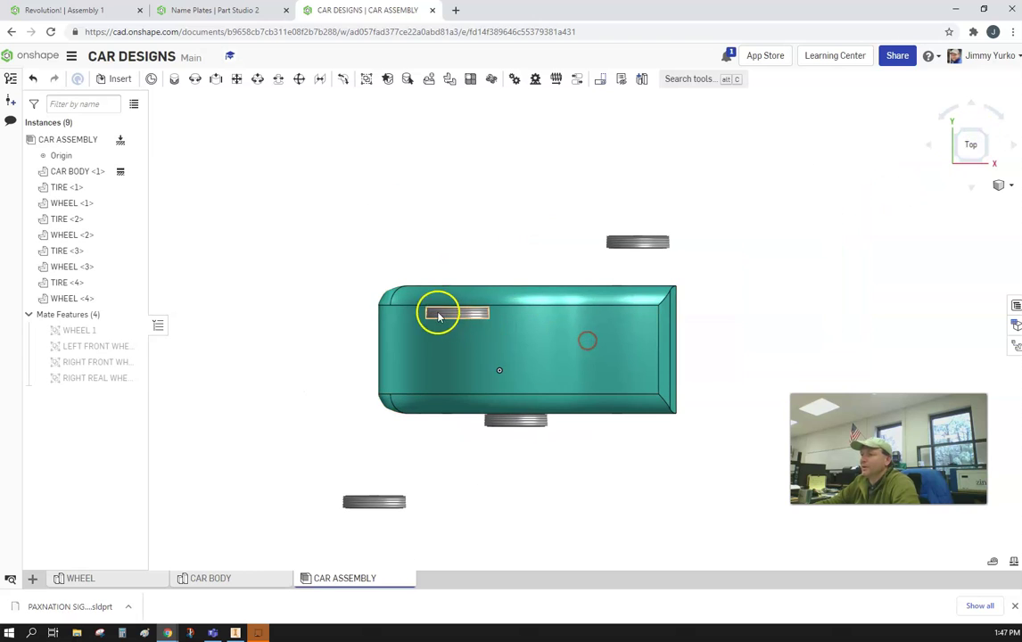
click(989, 162)
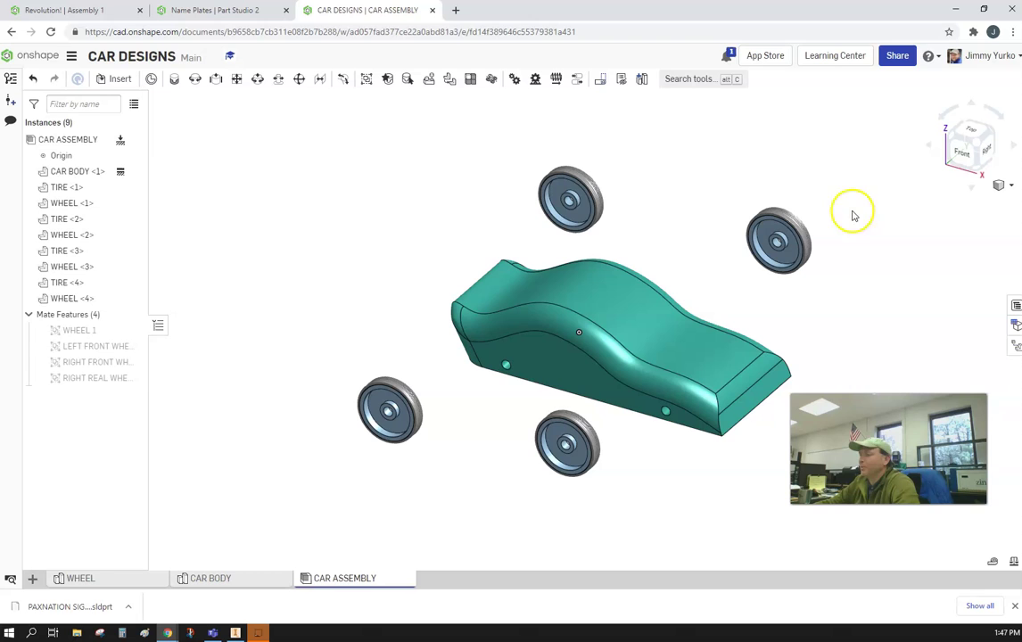
click(968, 134)
click(463, 228)
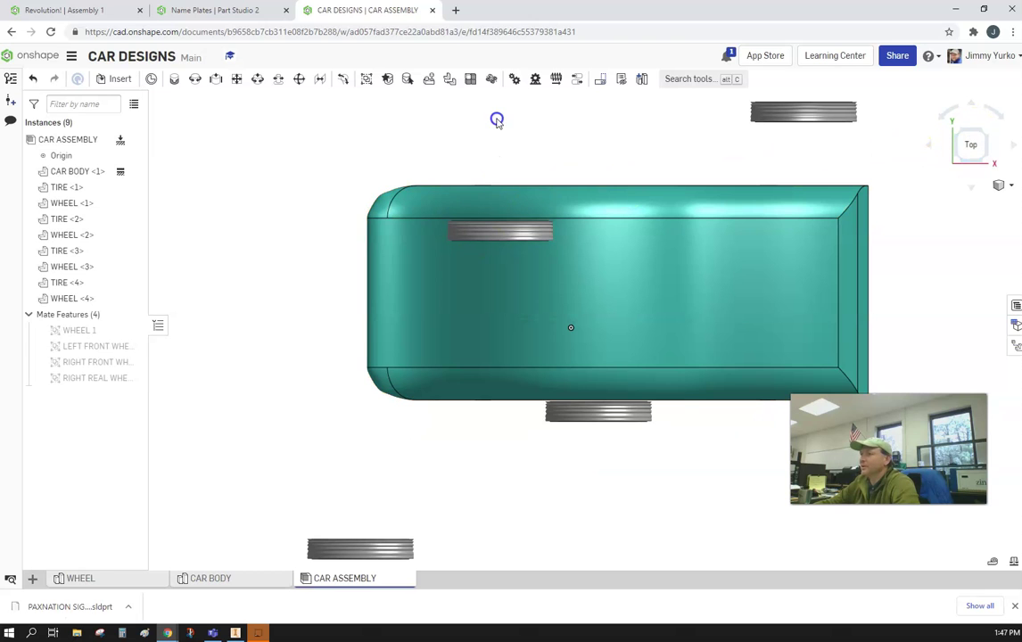
drag(497, 121, 496, 107)
- Rotate the upper-left TIRE <2> wheel set by exactly 180°
middle_drag(684, 171, 562, 323)
click(435, 257)
drag(487, 255, 303, 214)
click(307, 214)
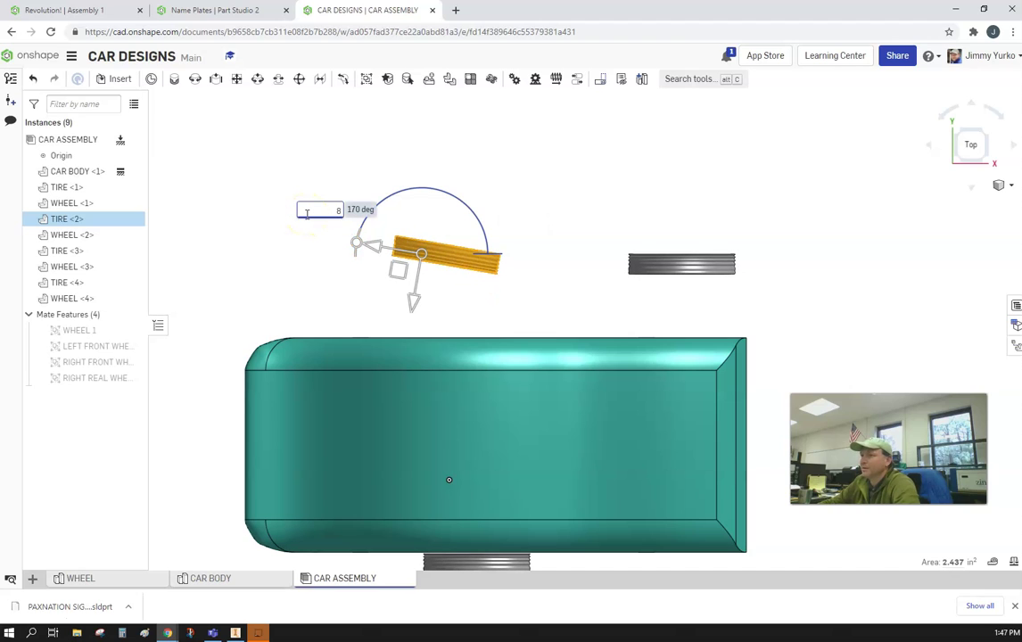
text(180)
click(329, 200)
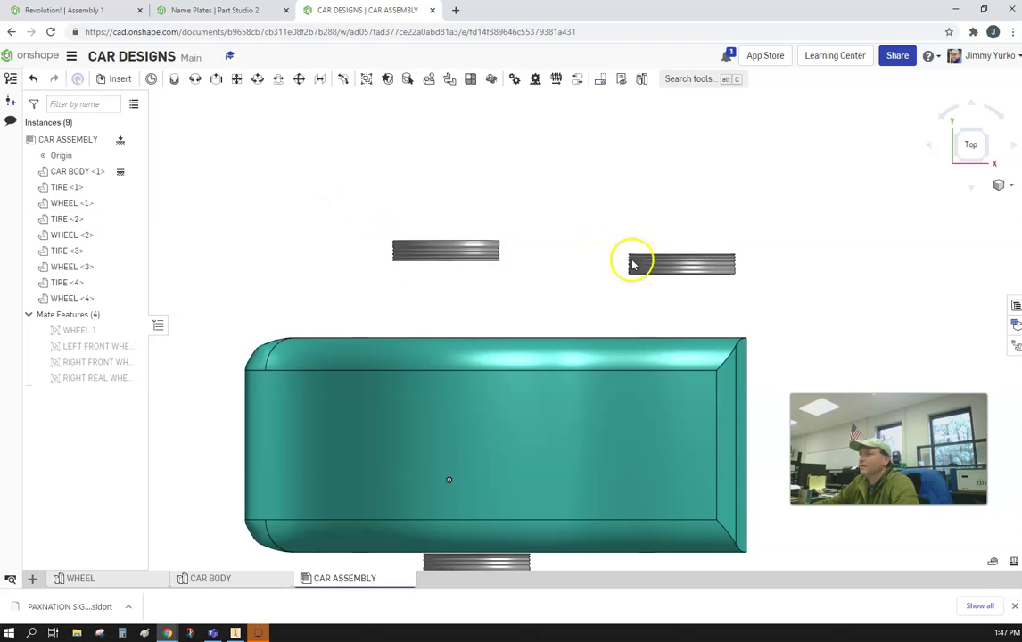
- Rotate the upper-right TIRE <3> wheel set by exactly 180° and deselect it
click(641, 262)
drag(740, 262, 568, 216)
click(568, 217)
text(18)
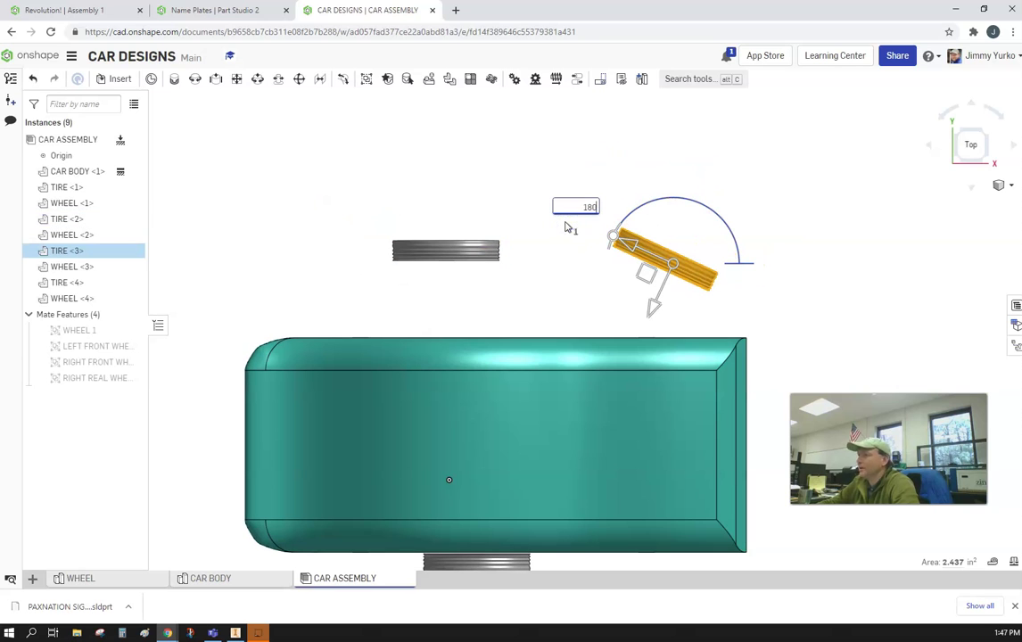
text(0)
click(506, 208)
click(577, 208)
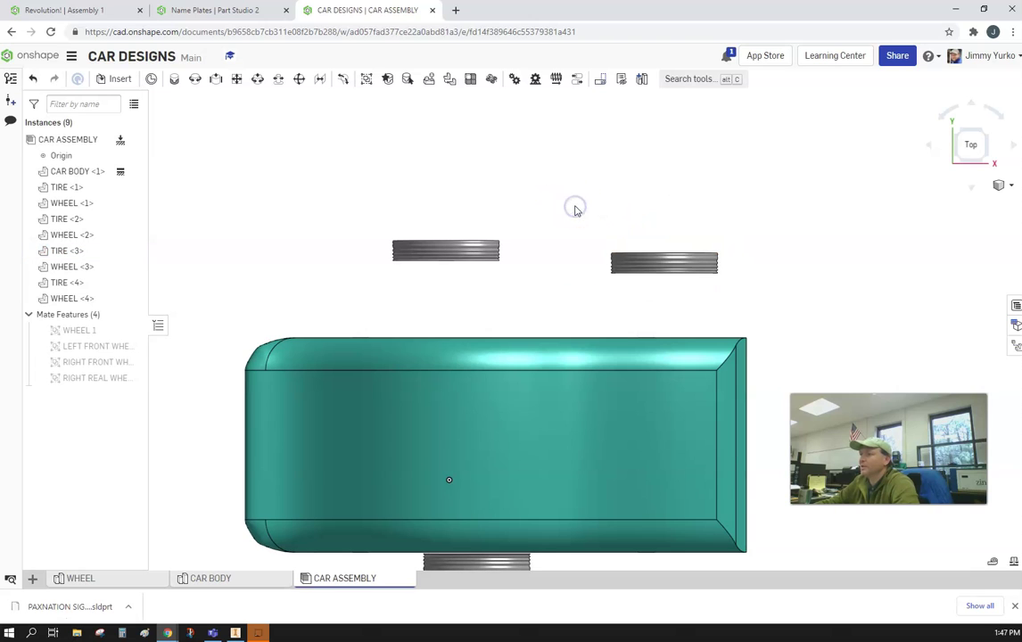
scroll(573, 198, down, 4)
- Drag the four wheel sets beside the car body's front and rear on both sides, then view isometrically
middle_drag(534, 180, 501, 182)
drag(390, 254, 387, 263)
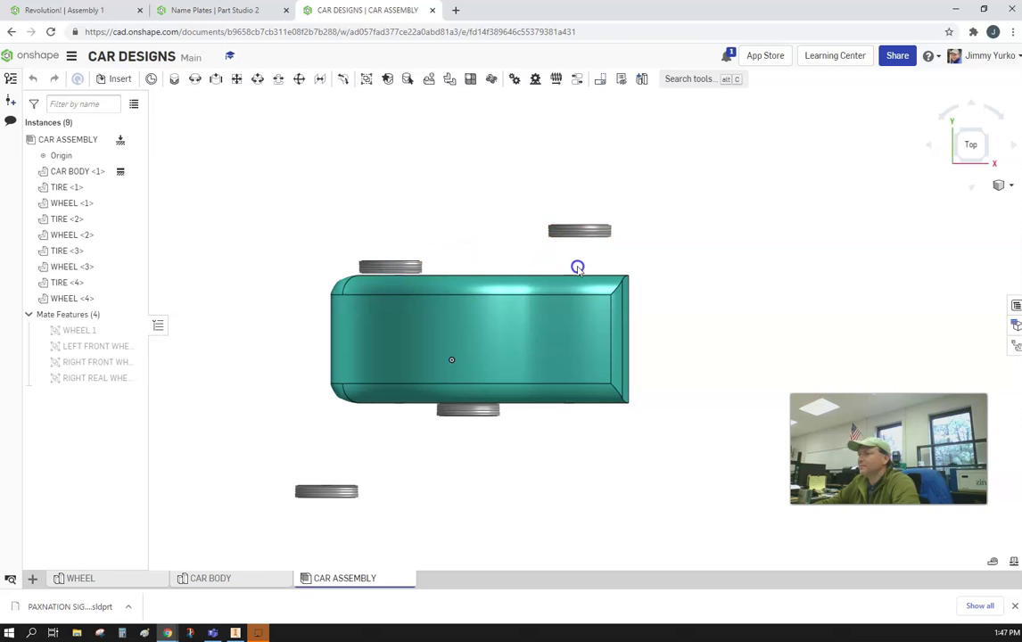
drag(581, 268, 590, 271)
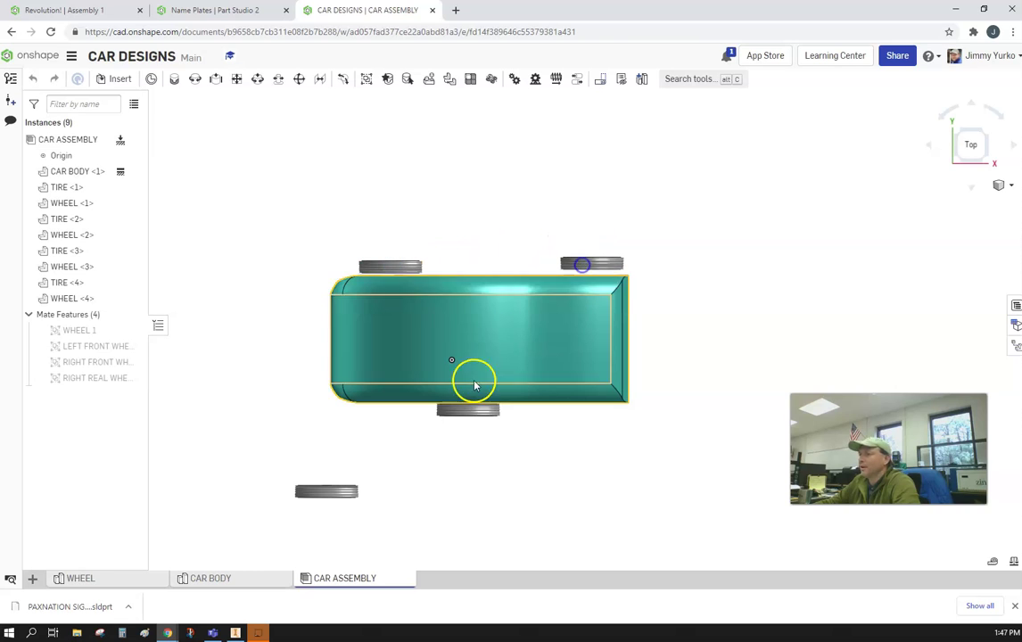
mouse_move(589, 418)
mouse_down()
mouse_move(604, 425)
mouse_move(589, 418)
mouse_up()
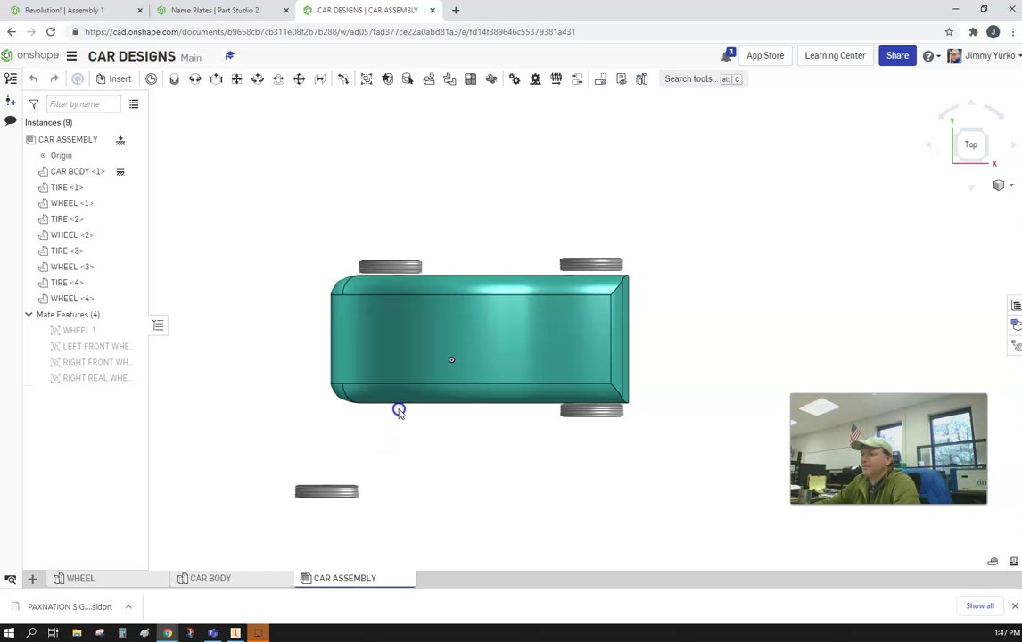
drag(398, 411, 400, 412)
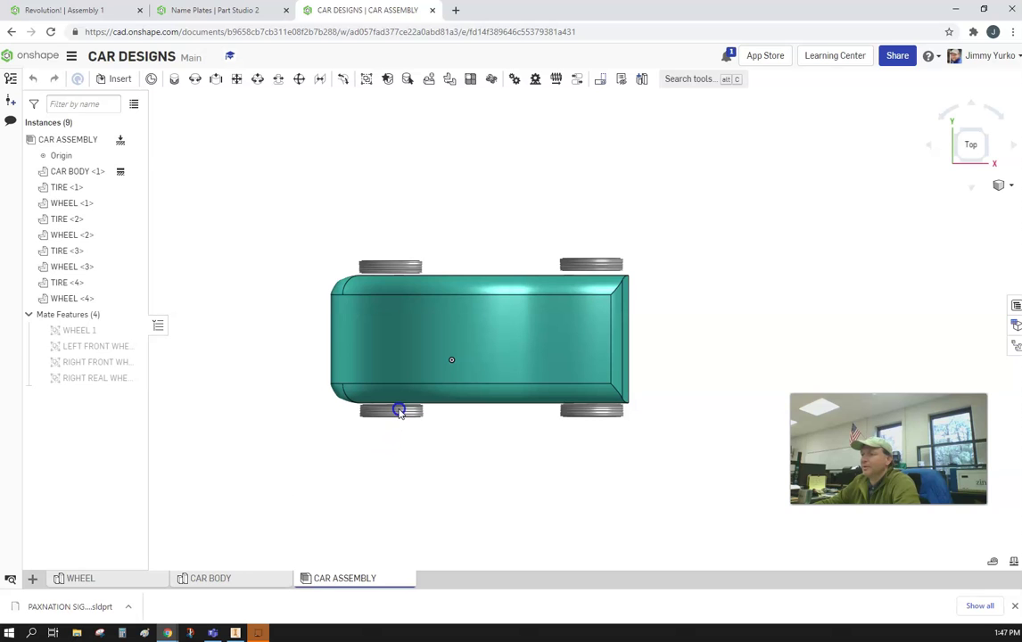
click(979, 155)
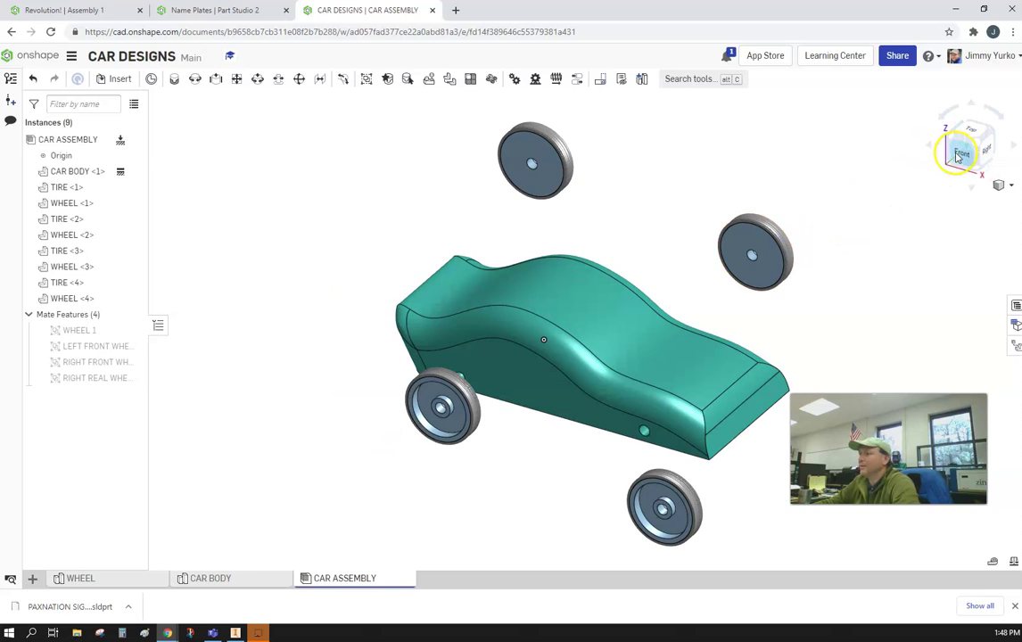
- From the Front view, seat the near and far front and rear wheel sets onto their axle holes
click(957, 155)
drag(428, 399, 449, 373)
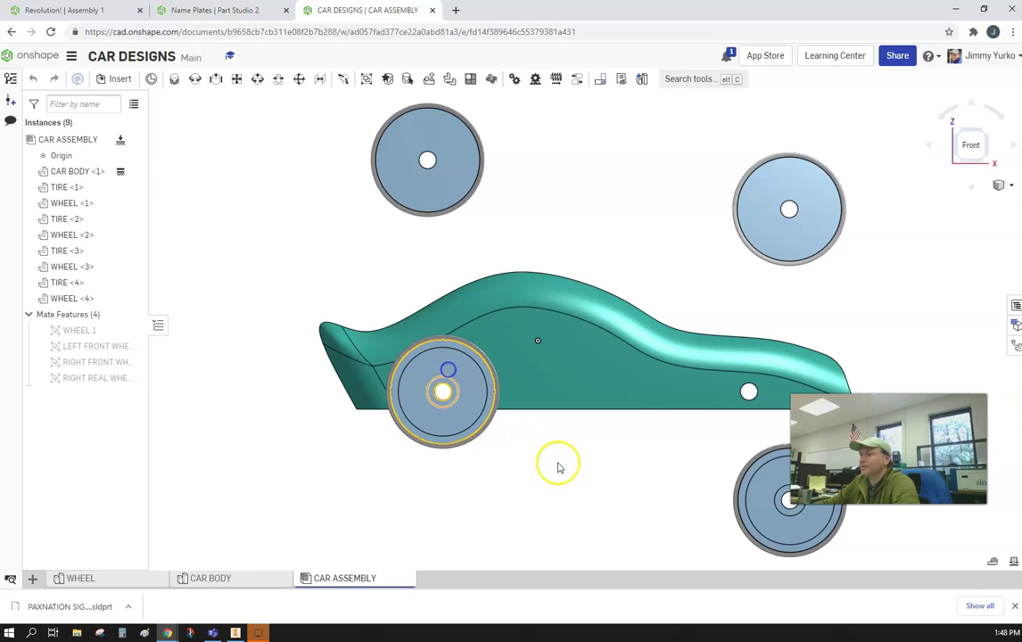
drag(765, 496, 719, 393)
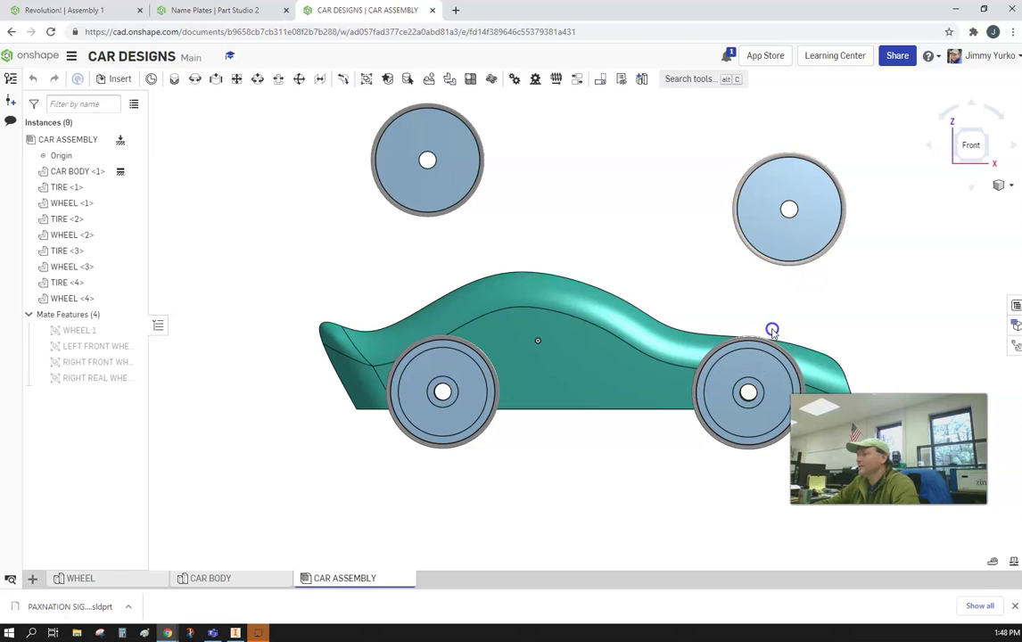
drag(773, 332, 756, 413)
drag(447, 180, 440, 215)
drag(441, 315, 464, 393)
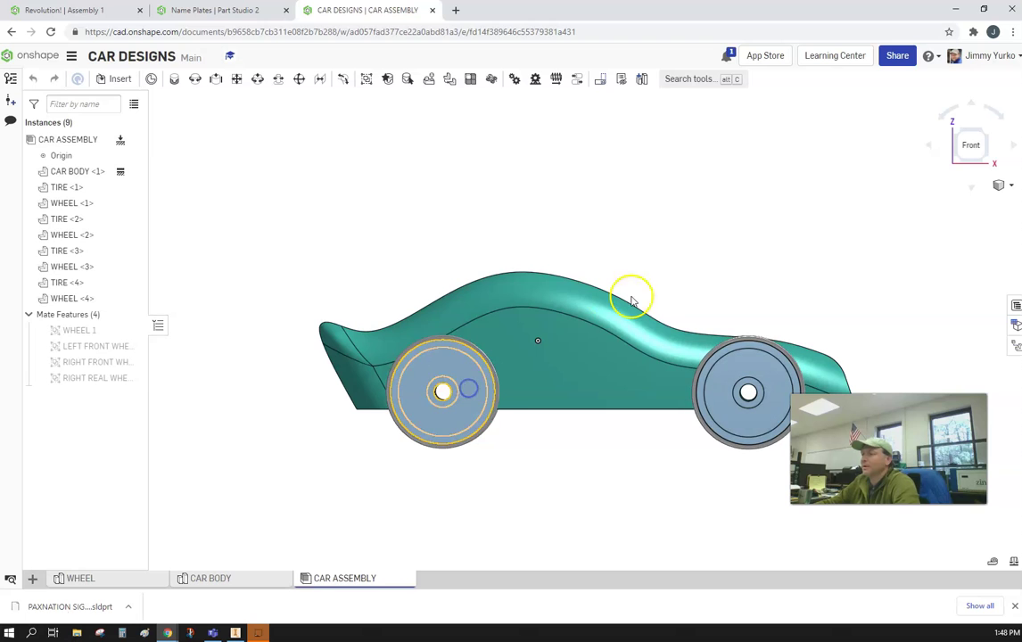
click(984, 135)
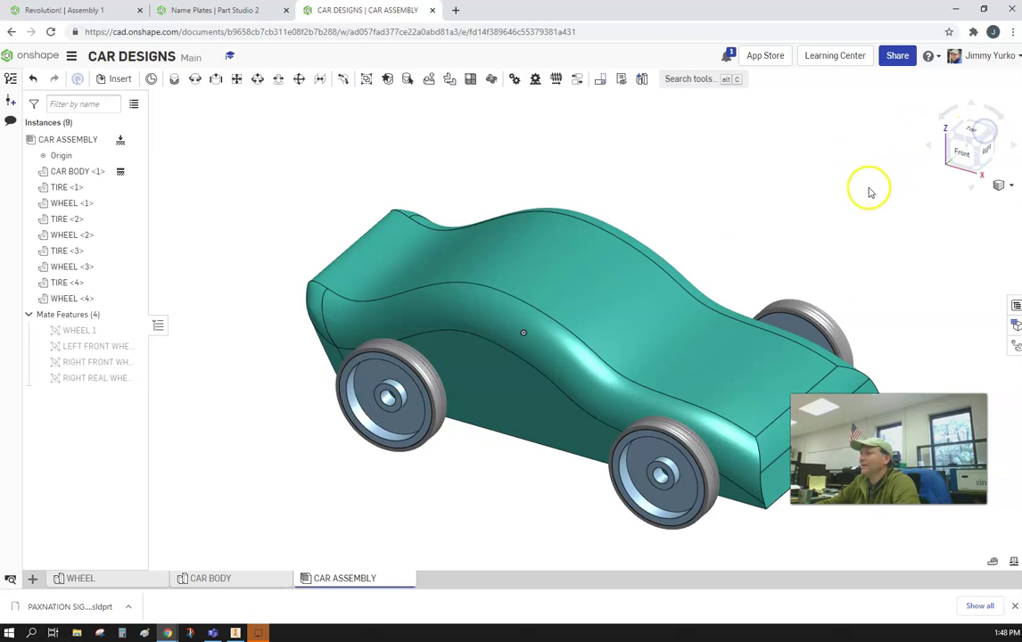
right_drag(829, 183, 754, 175)
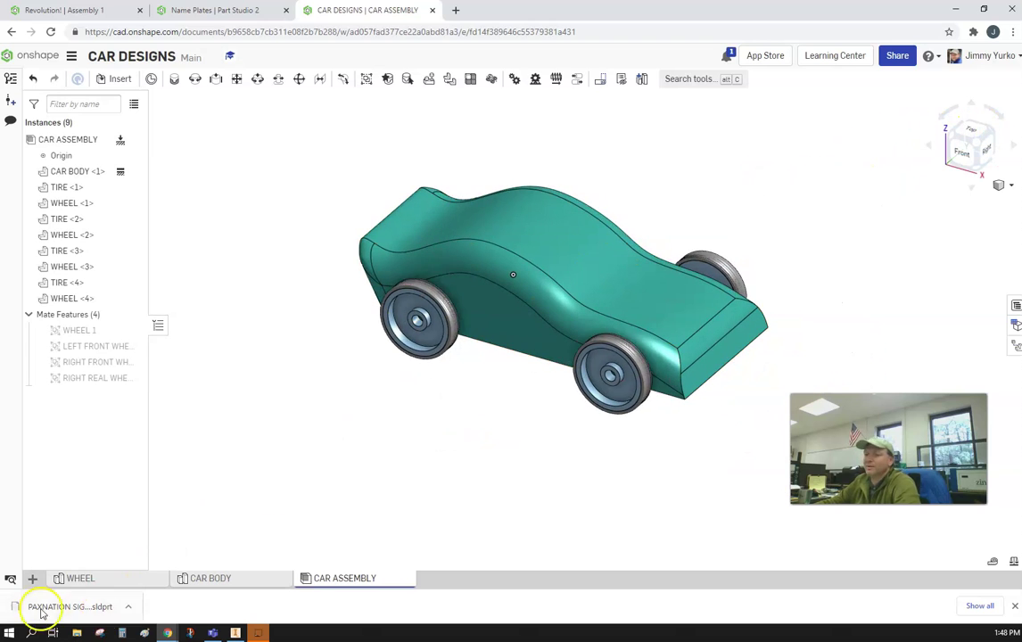